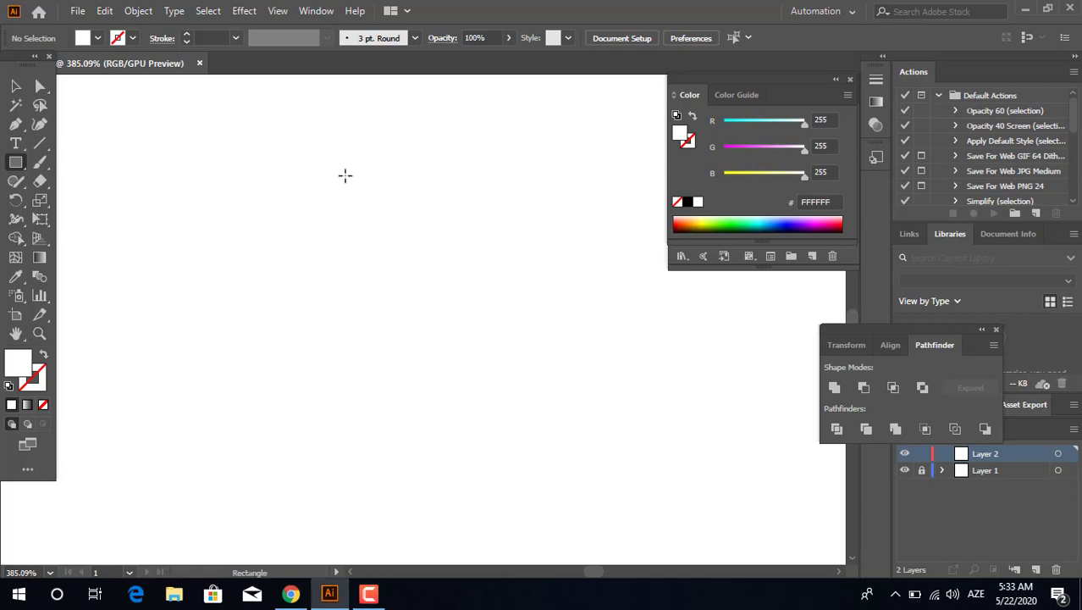
# Draw an upright rectangle for the head and fill it with light peach FCD0A7.
pyautogui.moveTo(335, 137); pyautogui.dragTo(414, 251)
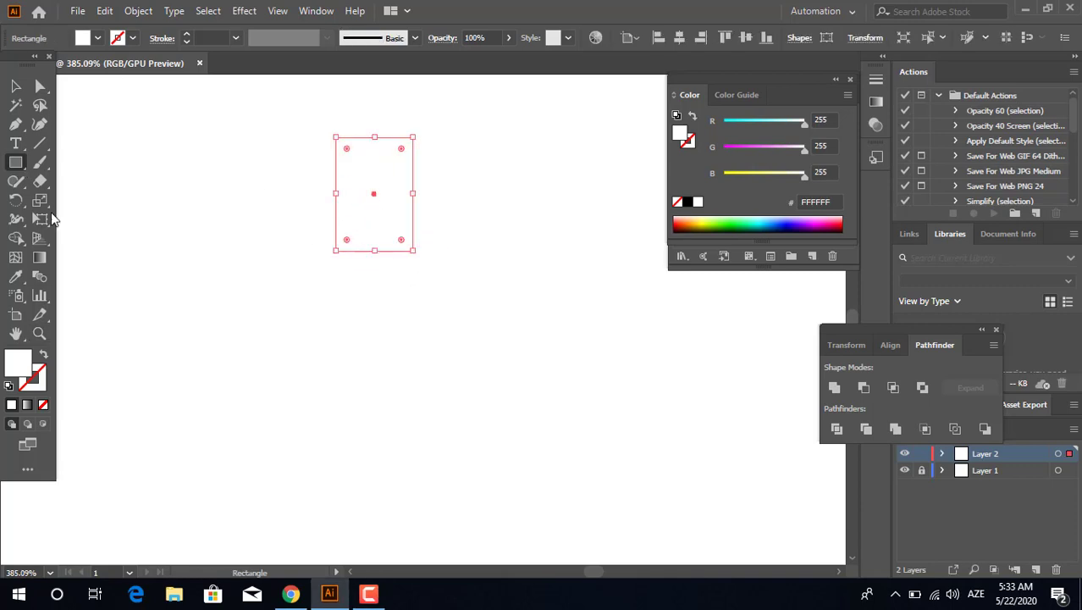
pyautogui.doubleClick(22, 371)
pyautogui.click(559, 381)
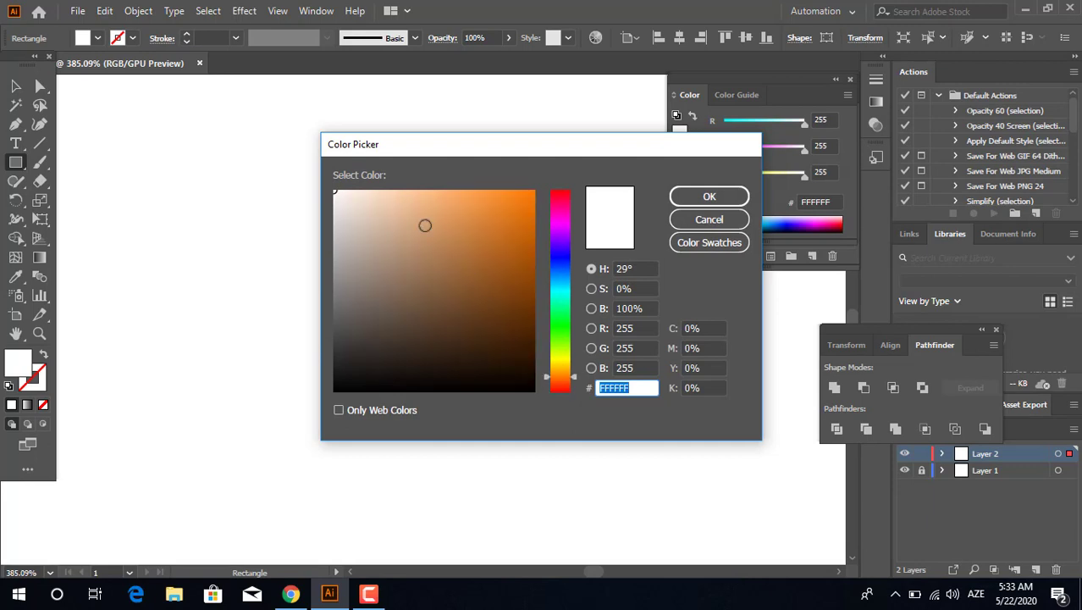
pyautogui.click(403, 192)
pyautogui.click(708, 197)
# Round all four corners of the head rectangle fully and lower its top edge slightly.
pyautogui.click(361, 146)
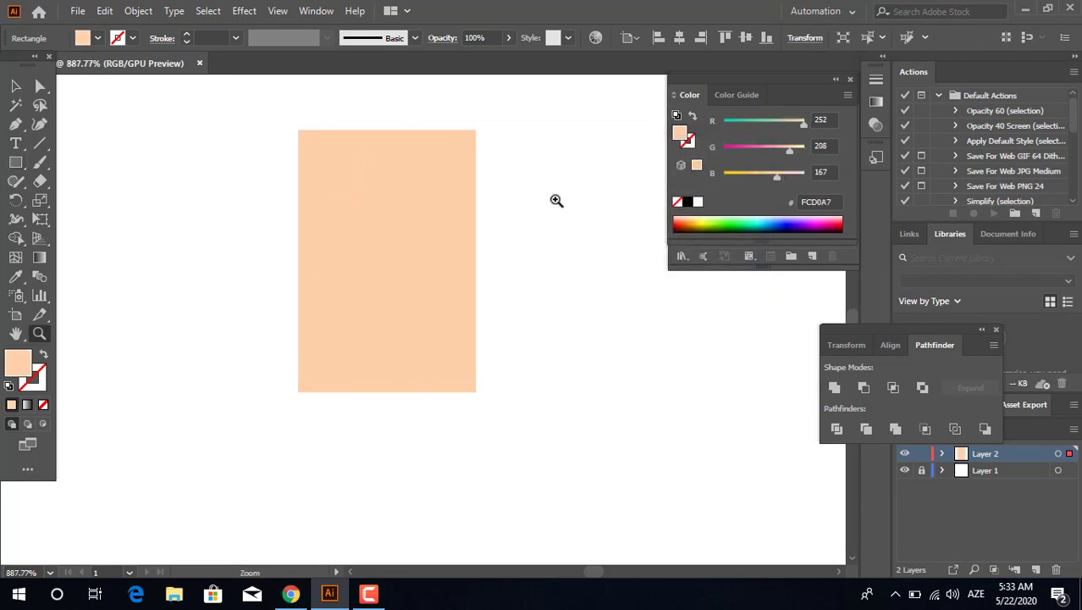
pyautogui.press('a')
pyautogui.moveTo(307, 148); pyautogui.dragTo(359, 406)
pyautogui.click(17, 85)
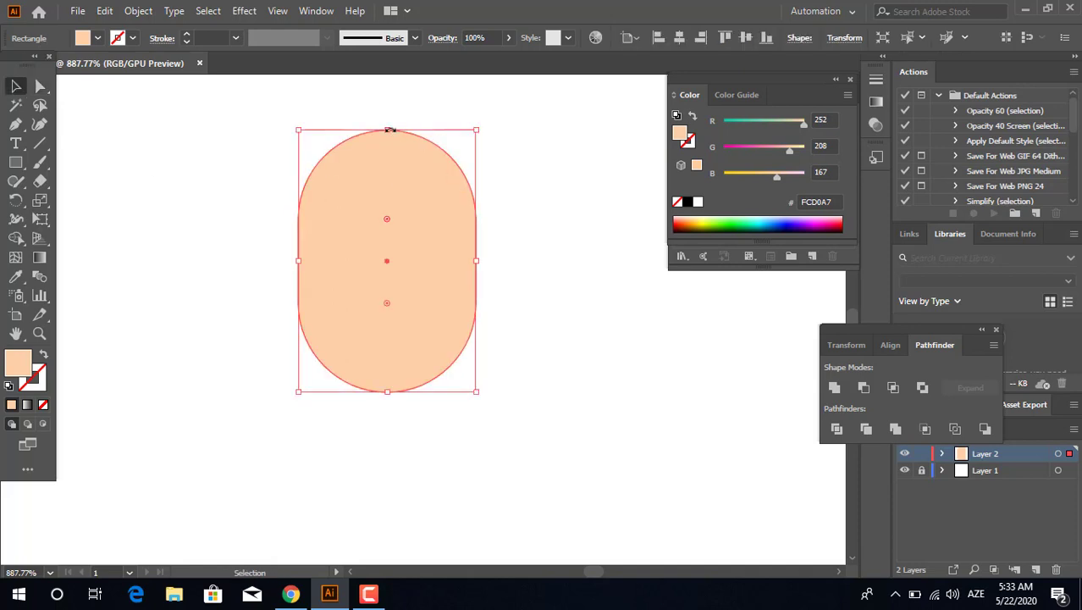
pyautogui.moveTo(390, 130); pyautogui.dragTo(388, 145)
pyautogui.click(600, 316)
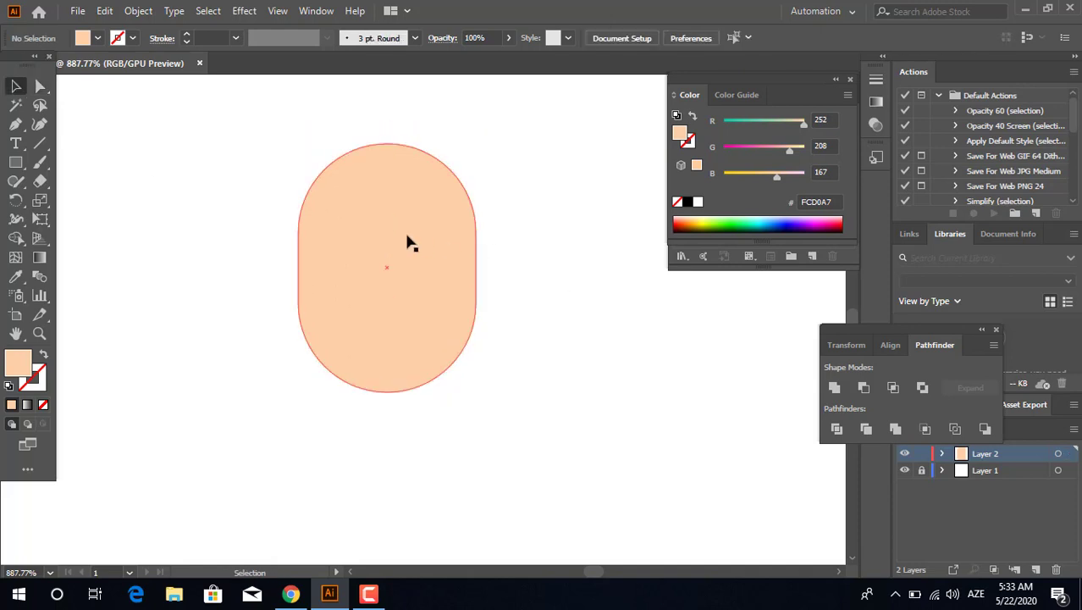
# Reduce the rounding of the head's two upper corners so the top gets a flat section.
pyautogui.click(409, 243)
pyautogui.press('a')
pyautogui.moveTo(216, 131); pyautogui.dragTo(216, 131)
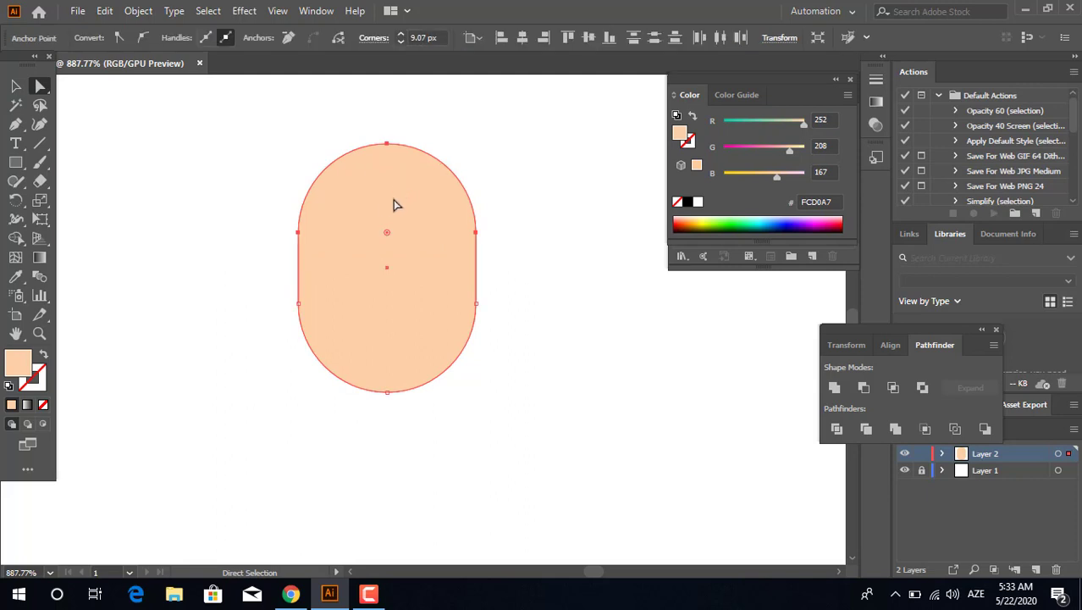
pyautogui.moveTo(387, 232); pyautogui.dragTo(393, 191)
pyautogui.click(613, 326)
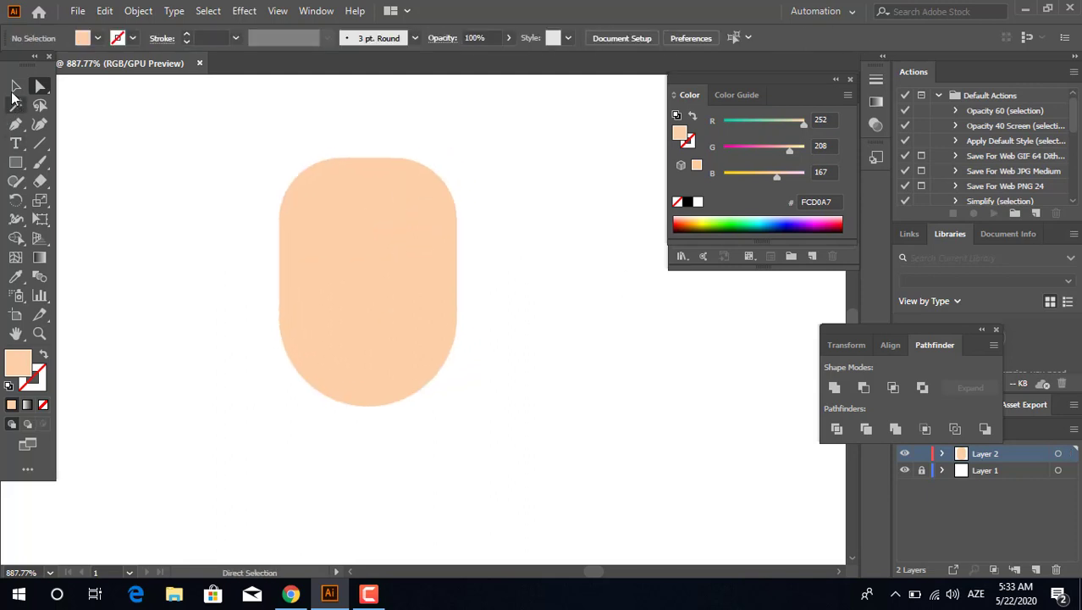
# Shorten the head further from its top edge and tighten the upper corner rounding slightly.
pyautogui.moveTo(166, 118); pyautogui.dragTo(167, 118)
pyautogui.moveTo(362, 165); pyautogui.dragTo(354, 200)
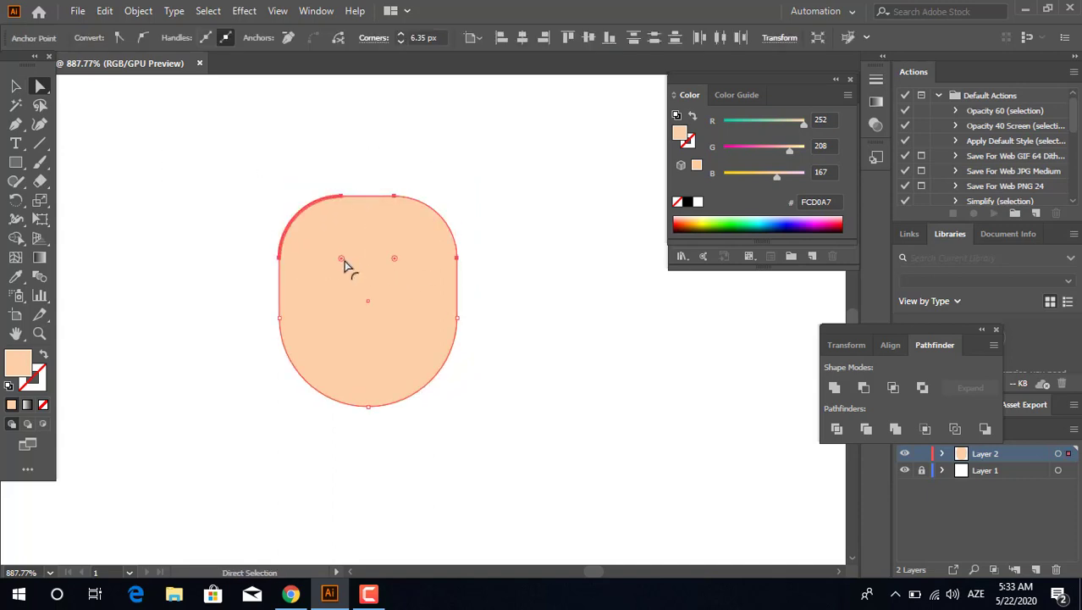
pyautogui.moveTo(344, 260); pyautogui.dragTo(341, 231)
pyautogui.click(540, 303)
# Turn the head into a plain path with Pathfinder Unite and place a duplicate slightly above it.
pyautogui.press('z')
pyautogui.moveTo(444, 294); pyautogui.dragTo(502, 328)
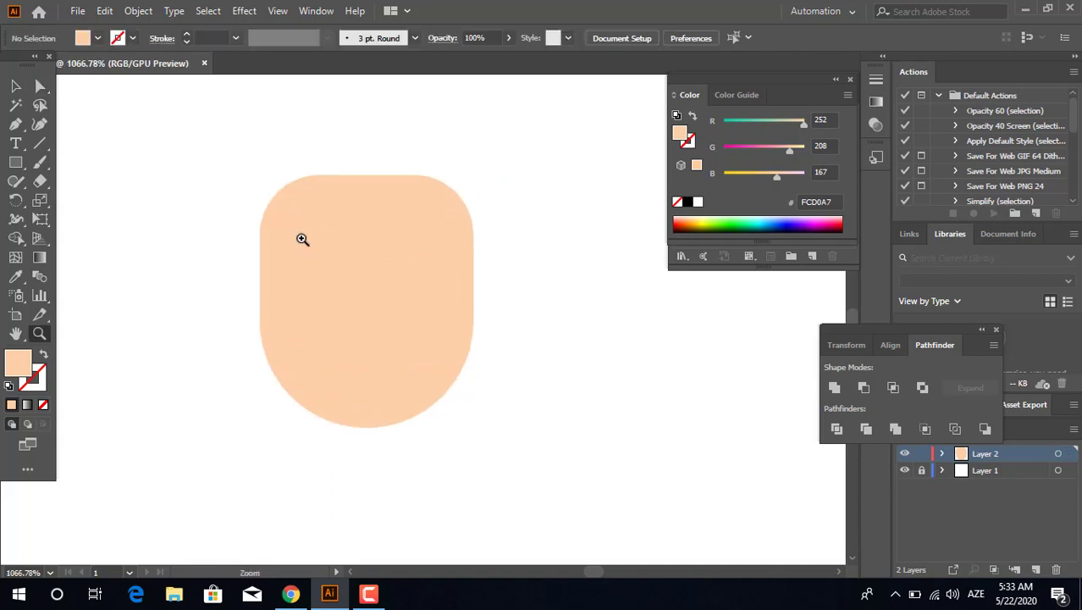
pyautogui.click(415, 351)
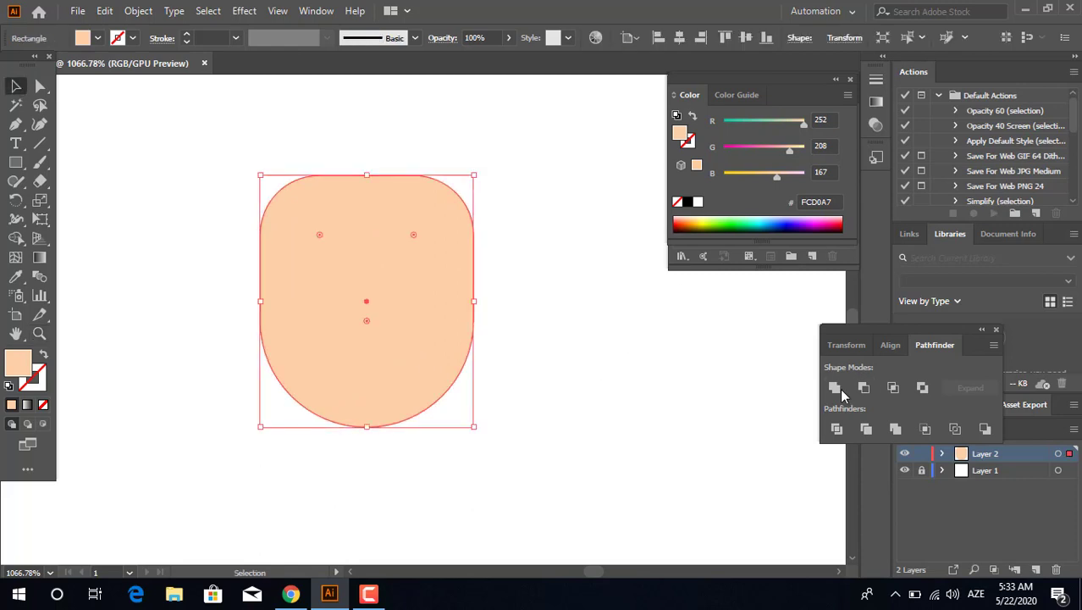
pyautogui.click(836, 388)
pyautogui.click(597, 363)
pyautogui.moveTo(440, 340)
pyautogui.mouseDown()
pyautogui.moveTo(434, 334)
pyautogui.moveTo(432, 347)
pyautogui.mouseUp()
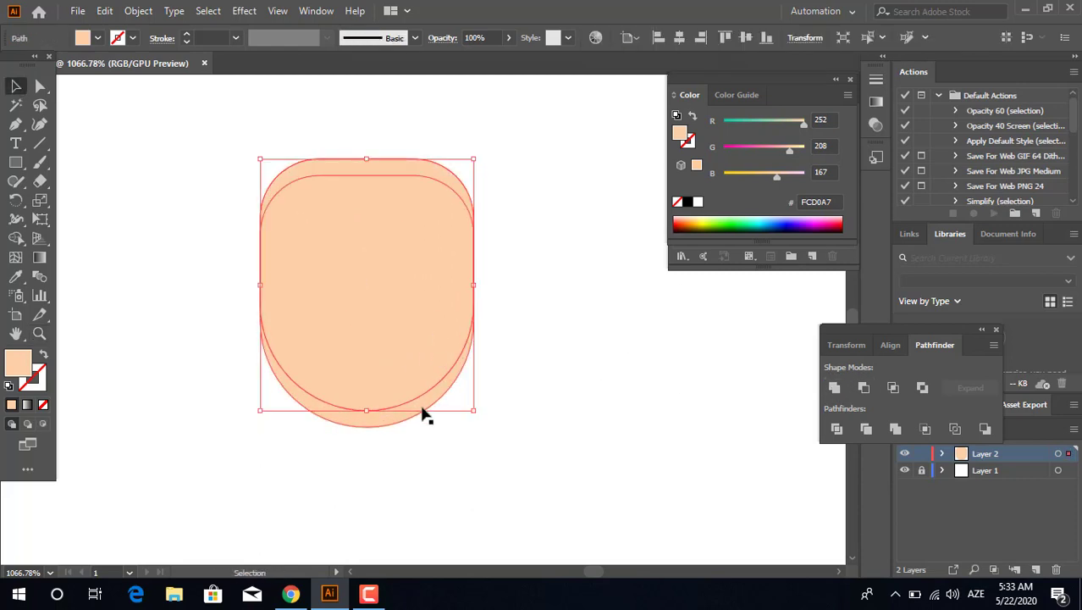
# Fill the lower head shape with the darker peach EDB17E as a chin shadow.
pyautogui.doubleClick(19, 362)
pyautogui.click(419, 202)
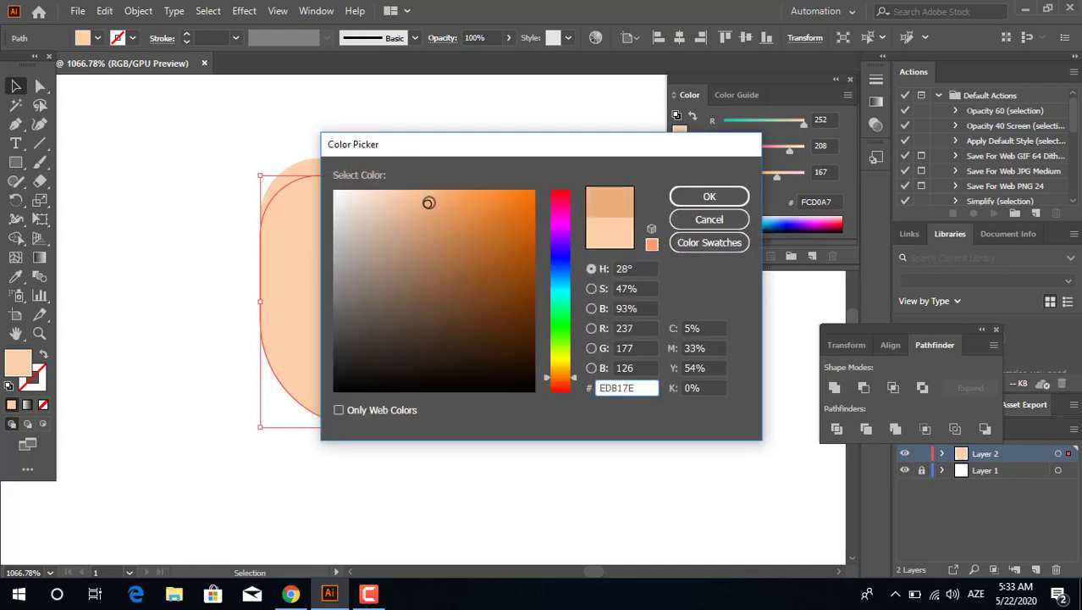
pyautogui.click(708, 197)
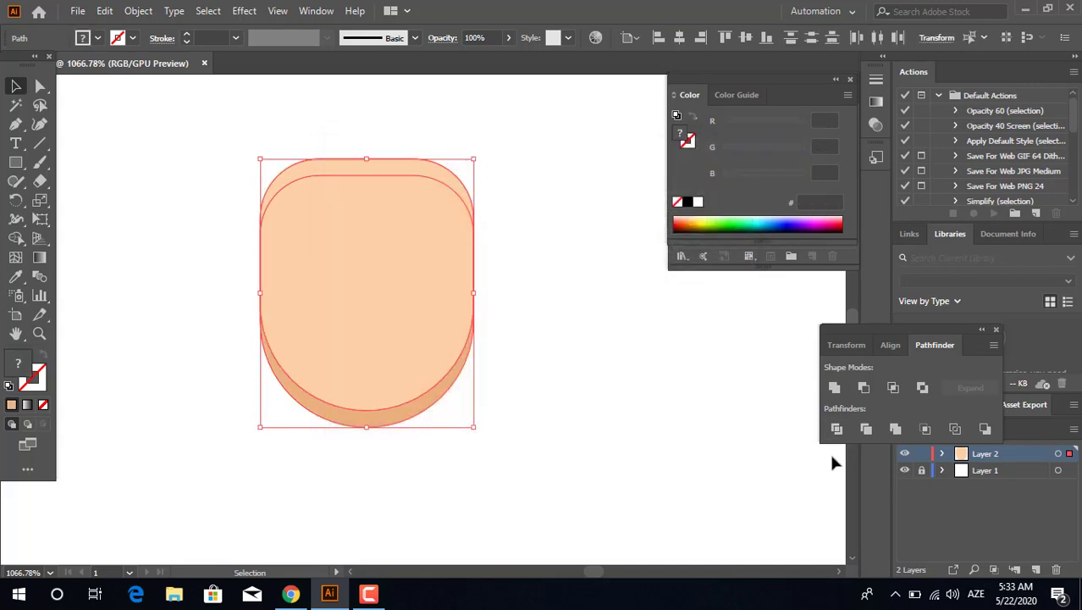
# Divide the two overlapping head shapes with Pathfinder and delete the leftover strip above the head.
pyautogui.click(836, 429)
pyautogui.doubleClick(322, 288)
pyautogui.click(324, 167)
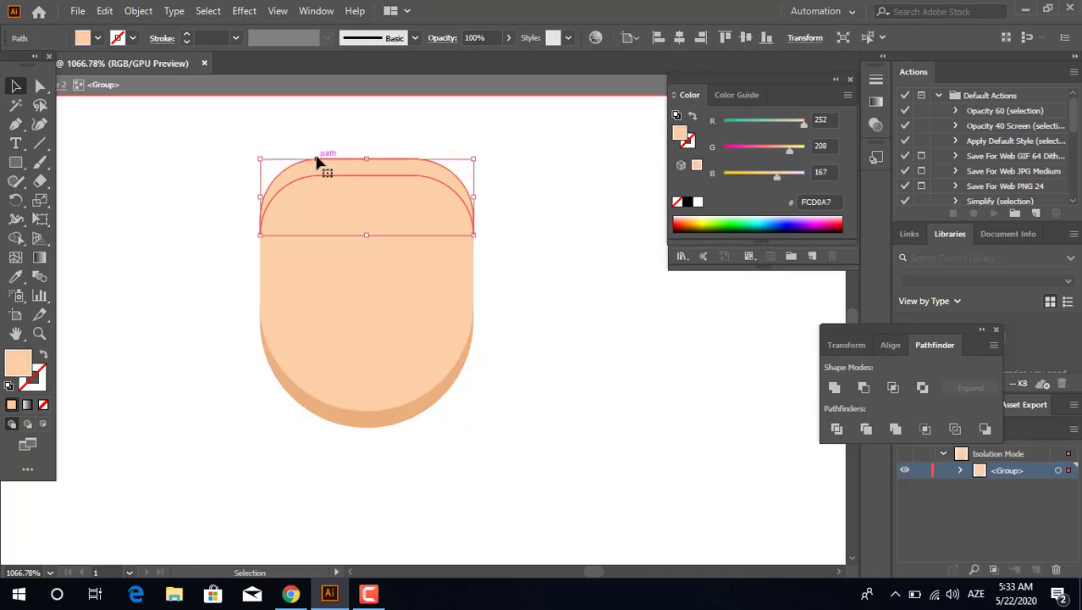
pyautogui.press('Delete')
pyautogui.doubleClick(560, 313)
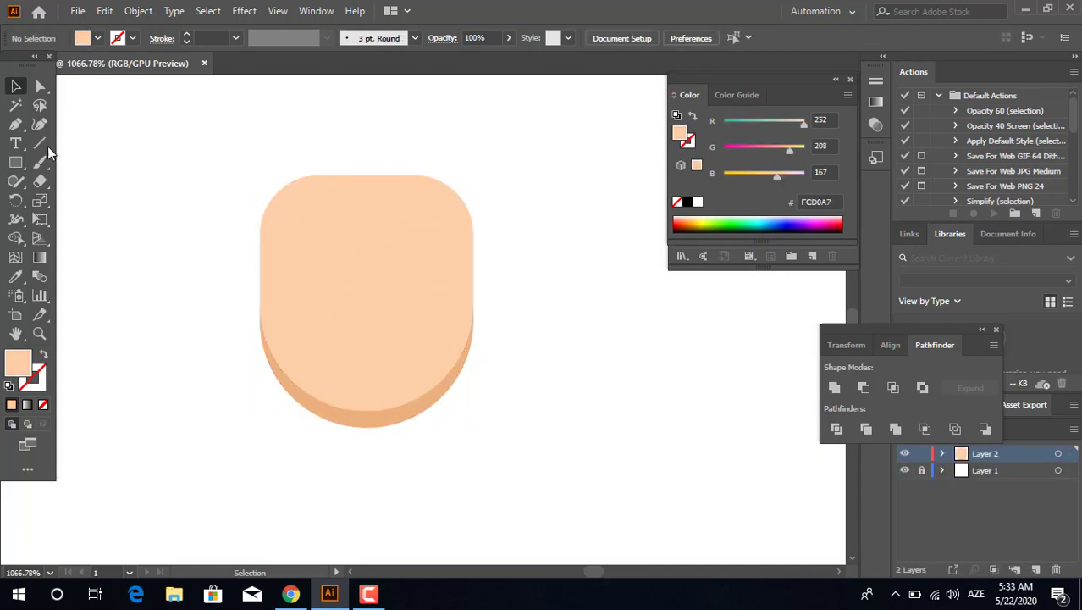
# Draw an ear circle touching the head's left edge and fill it with the sampled chin shadow colour EDB17E.
pyautogui.moveTo(17, 166); pyautogui.dragTo(76, 200)
pyautogui.moveTo(210, 254); pyautogui.dragTo(260, 279)
pyautogui.press('z')
pyautogui.moveTo(234, 279); pyautogui.dragTo(426, 383)
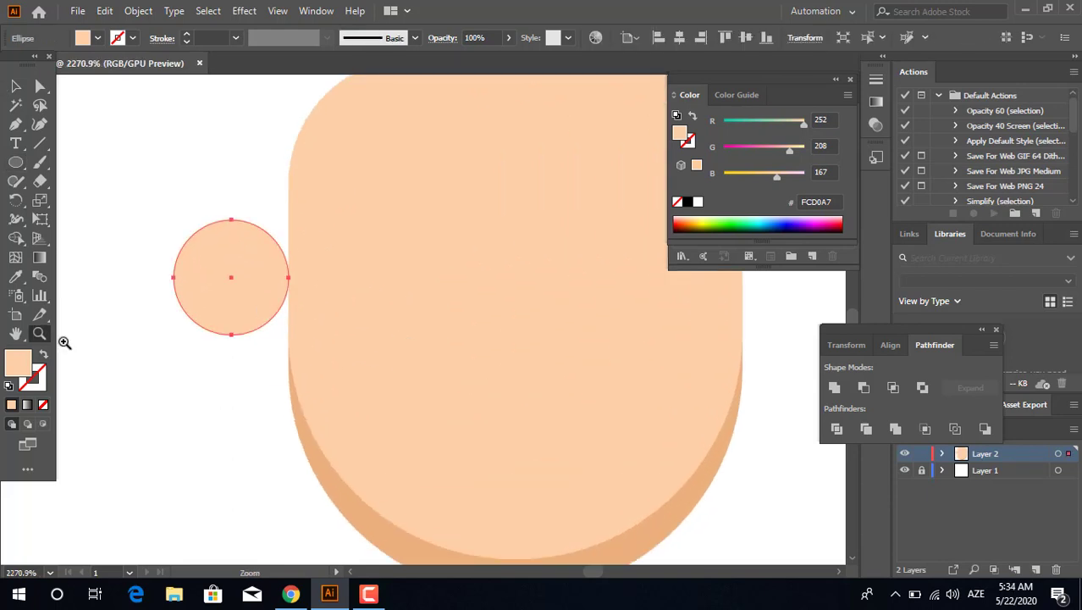
pyautogui.click(311, 447)
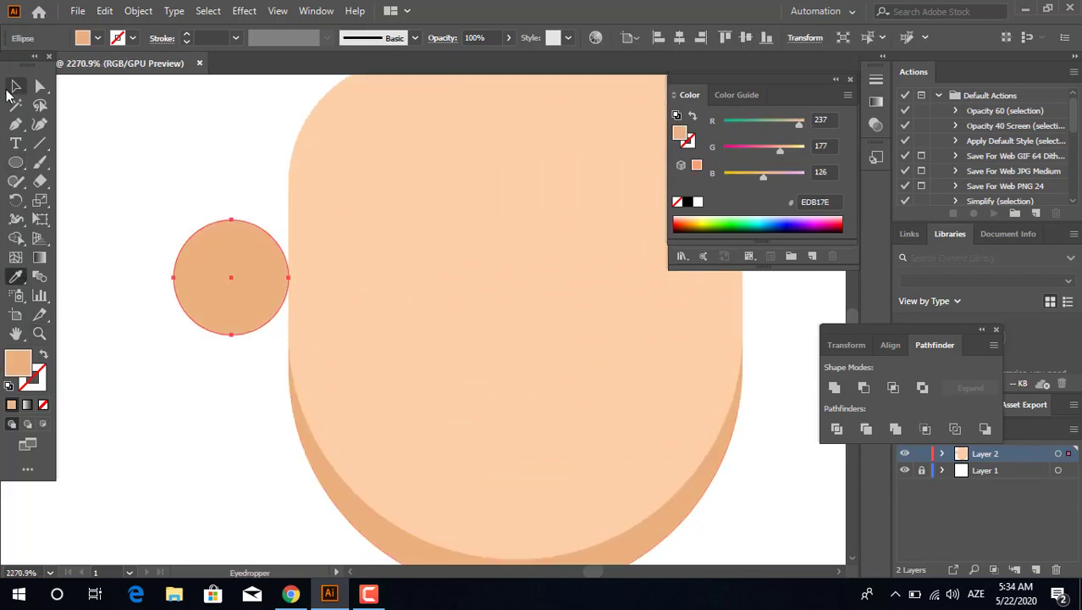
# Create a smaller concentric copy of the ear circle and fill it with the darker orange E0935A.
pyautogui.click(17, 87)
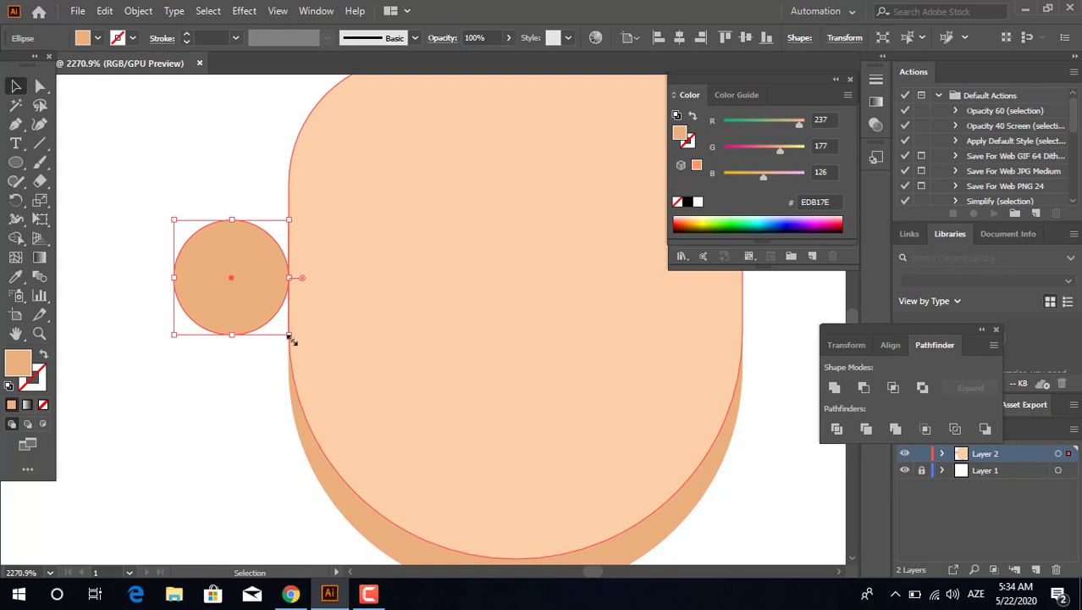
pyautogui.moveTo(291, 338); pyautogui.dragTo(255, 303)
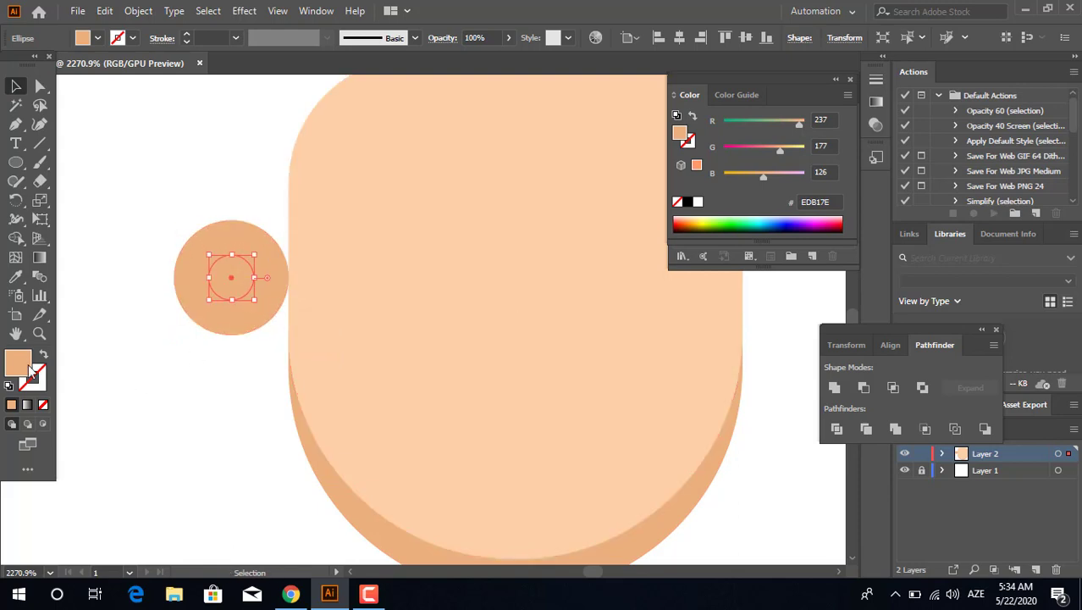
pyautogui.doubleClick(18, 363)
pyautogui.click(455, 215)
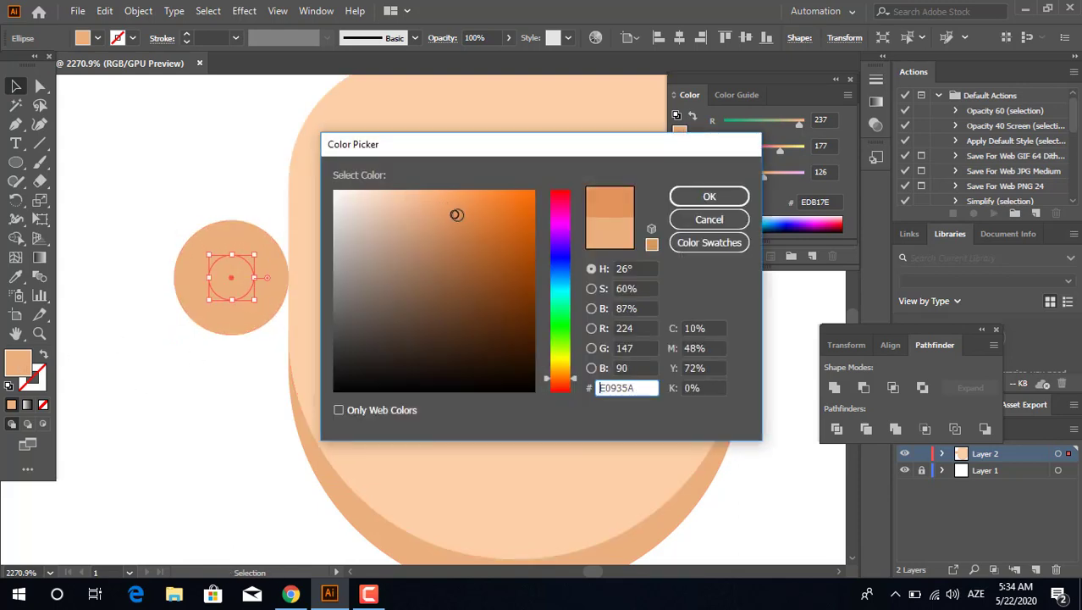
pyautogui.click(710, 193)
# Draw a small highlight rectangle above the ear's inner circle and fill it with the sampled head colour FCD0A7.
pyautogui.press('z')
pyautogui.moveTo(159, 262); pyautogui.dragTo(204, 263)
pyautogui.moveTo(17, 162); pyautogui.dragTo(65, 165)
pyautogui.moveTo(292, 227); pyautogui.dragTo(280, 230)
pyautogui.click(13, 281)
pyautogui.click(431, 224)
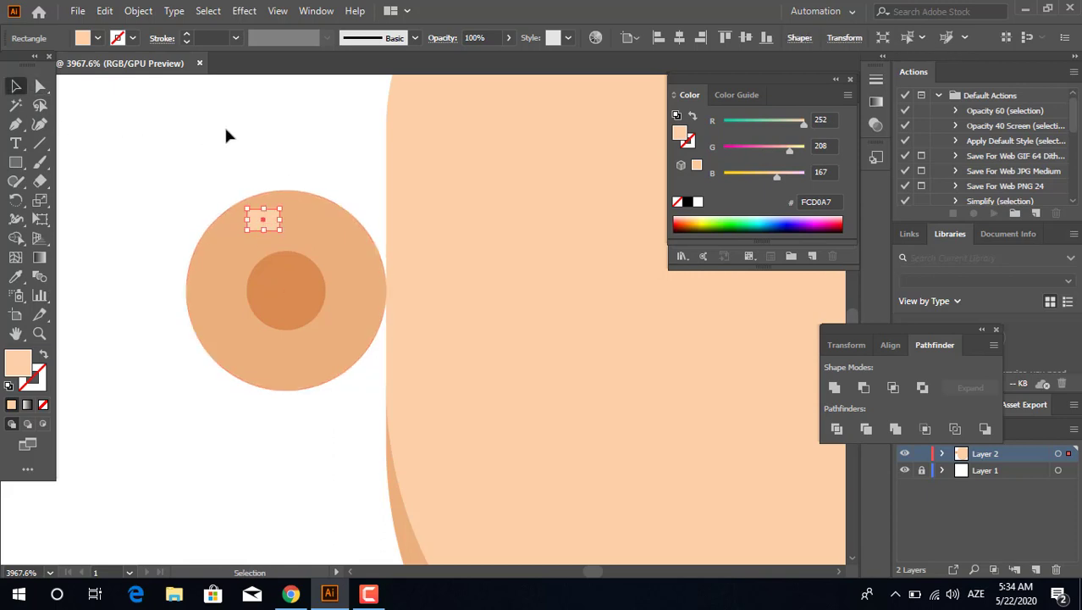
# Widen the ear's highlight rectangle by moving its two right-hand anchor points outward.
pyautogui.press('z')
pyautogui.click(260, 219)
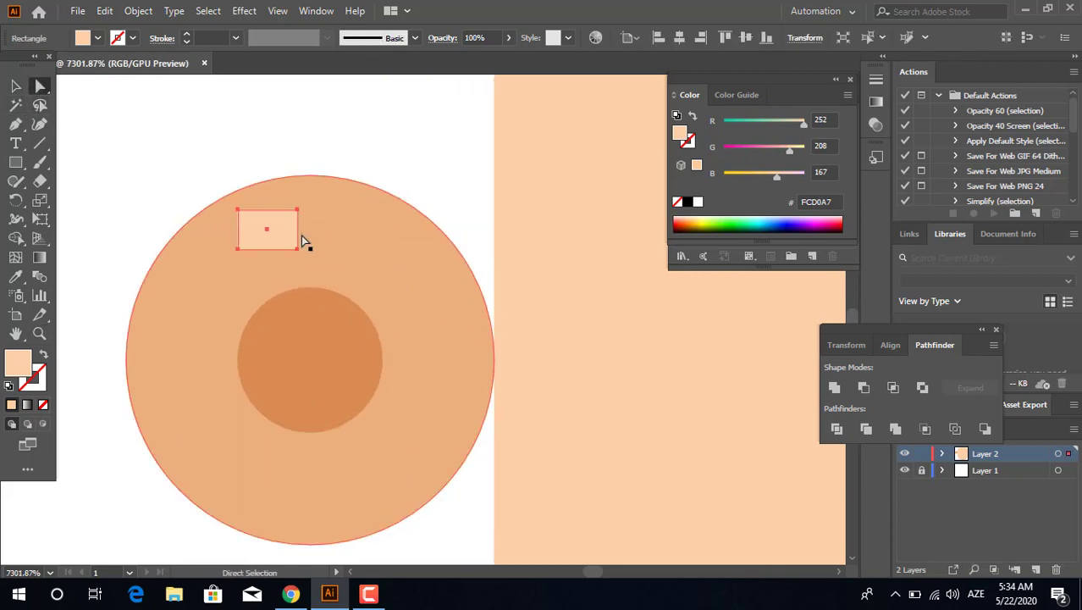
pyautogui.click(299, 212)
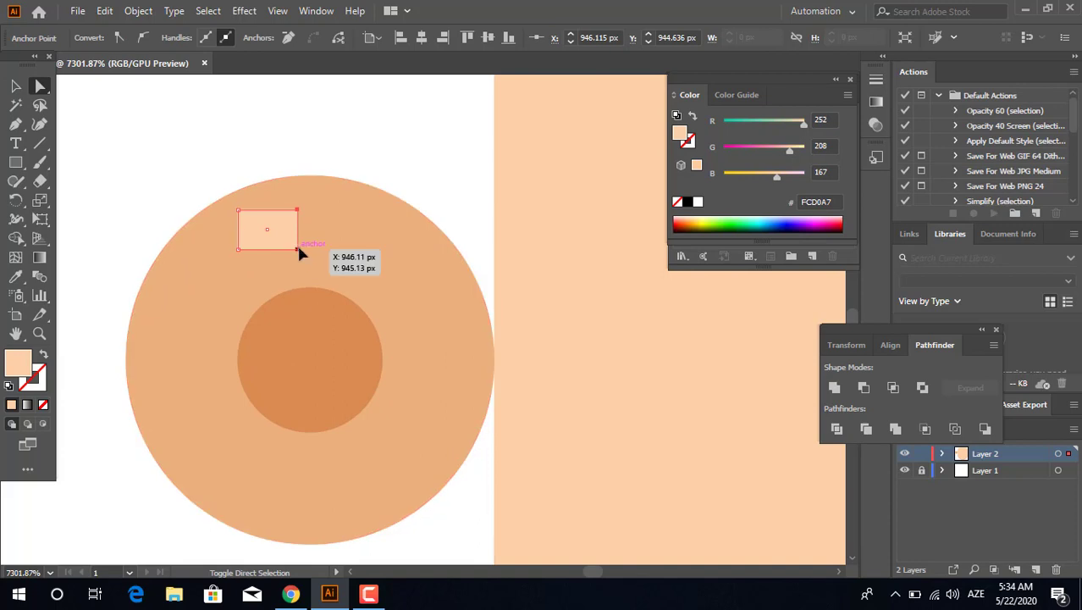
pyautogui.moveTo(297, 244); pyautogui.dragTo(323, 236)
pyautogui.click(271, 146)
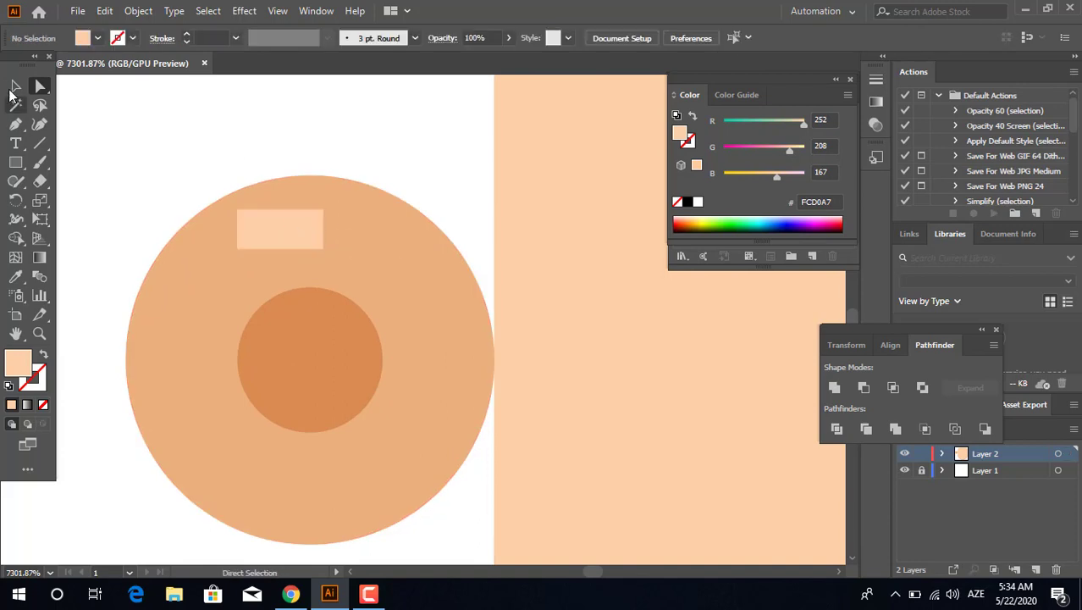
# Round the highlight rectangle's corners fully into a pill and turn it into a plain path with Pathfinder Unite.
pyautogui.click(307, 244)
pyautogui.press('v')
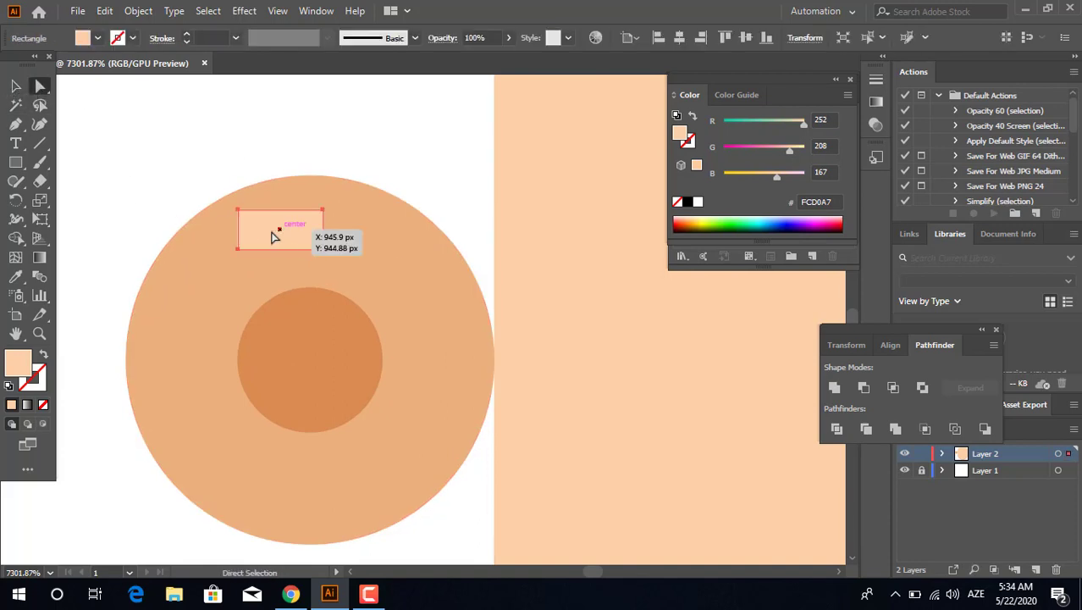
pyautogui.moveTo(253, 223); pyautogui.dragTo(416, 291)
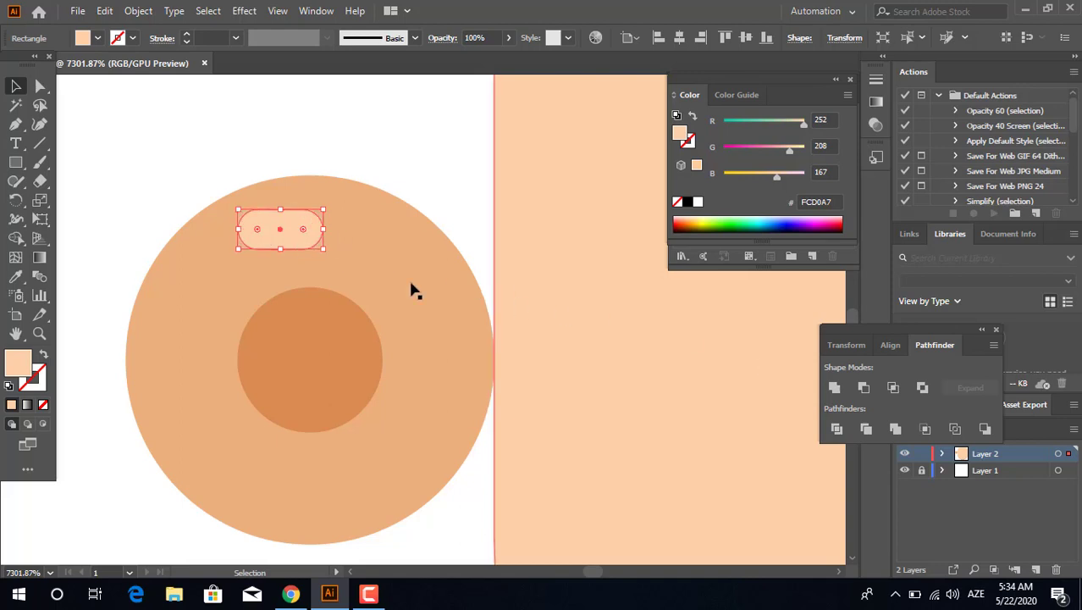
pyautogui.click(833, 387)
# Group the two ear circles and the highlight.
pyautogui.press('z')
pyautogui.moveTo(359, 223); pyautogui.dragTo(163, 232)
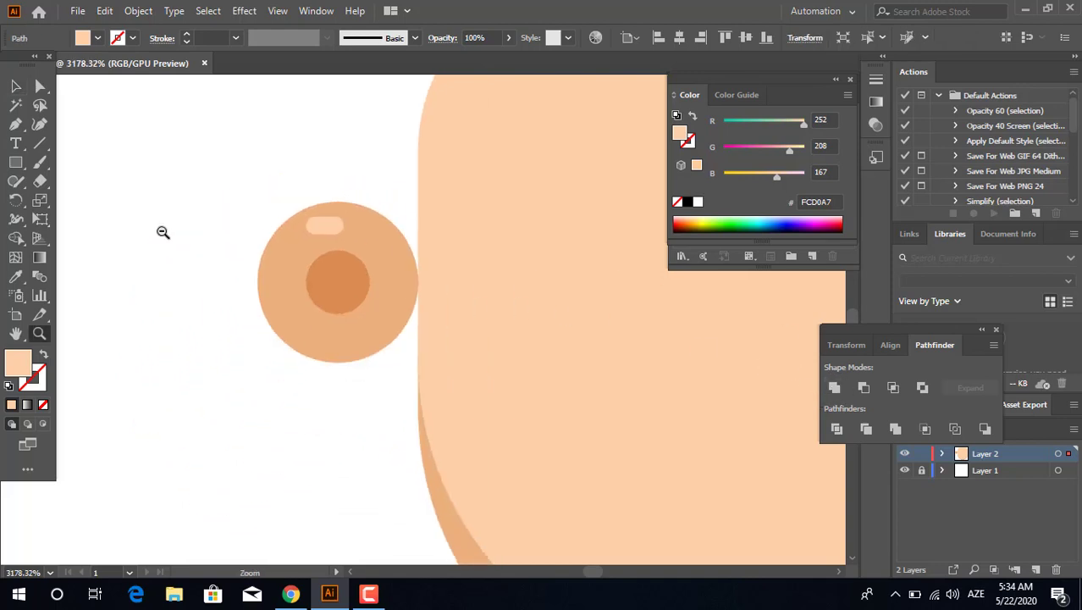
pyautogui.moveTo(297, 236); pyautogui.dragTo(174, 241)
pyautogui.moveTo(230, 167); pyautogui.dragTo(310, 223)
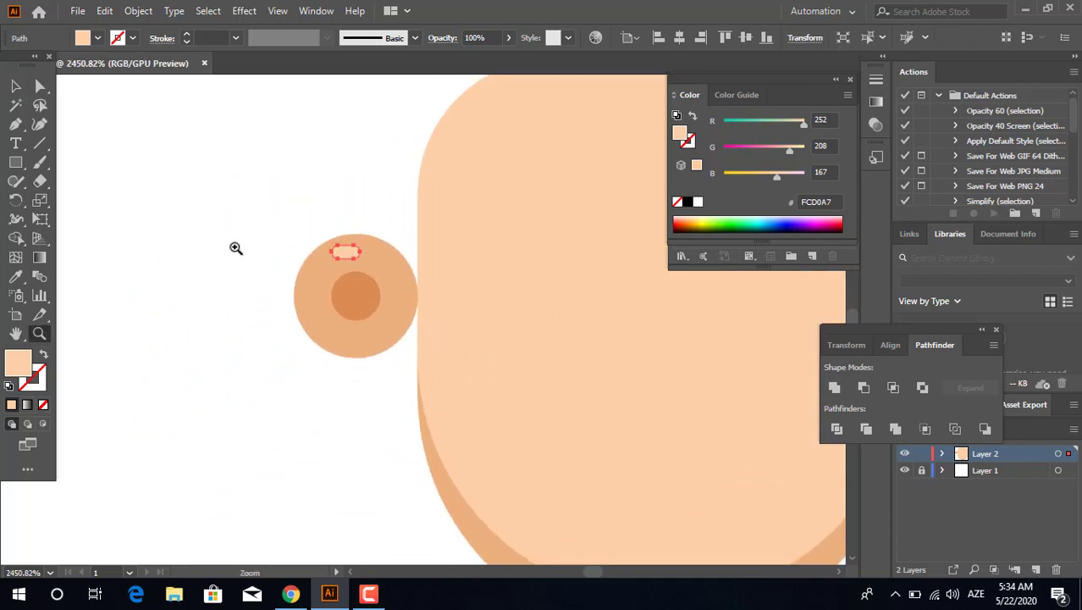
pyautogui.moveTo(235, 247); pyautogui.dragTo(379, 295)
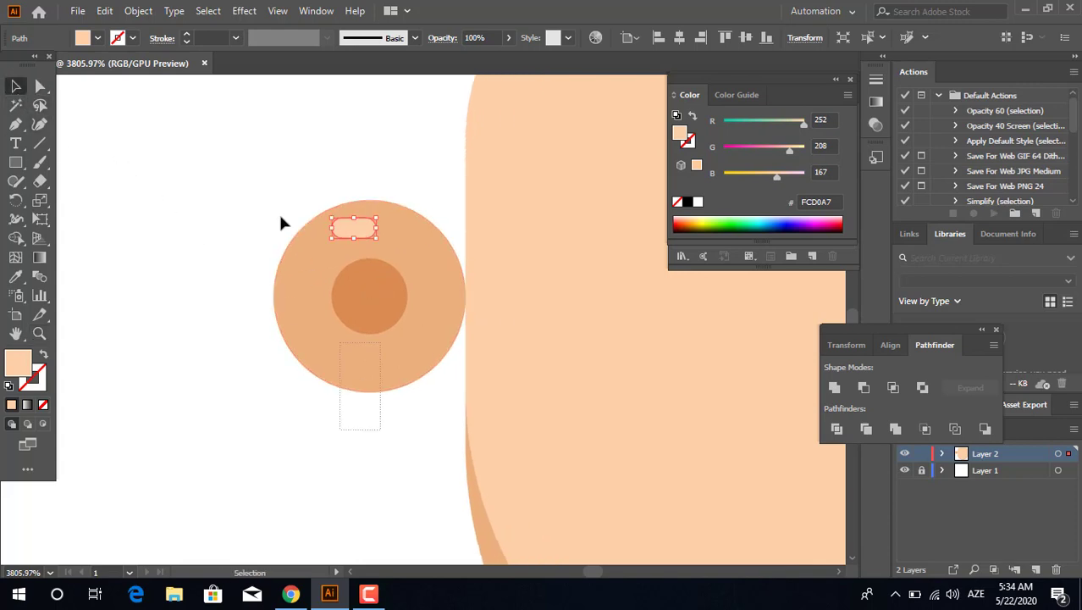
pyautogui.rightClick(414, 373)
pyautogui.moveTo(282, 222); pyautogui.dragTo(511, 351)
pyautogui.click(471, 134)
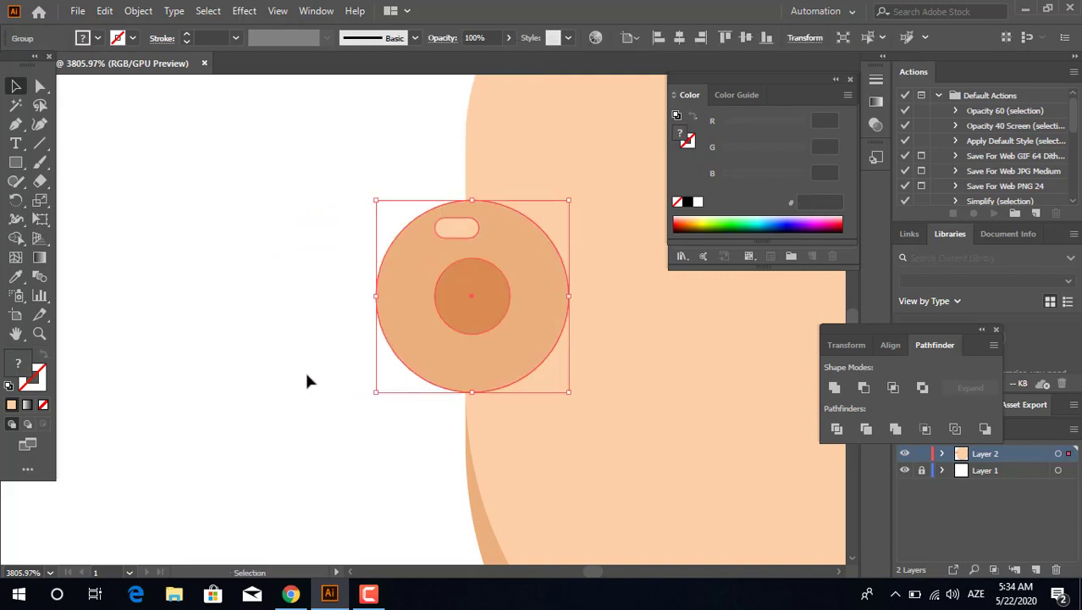
# Centre the ear group horizontally on the head's left edge and send it behind the head.
pyautogui.hotkey('ctrl', 'z')
pyautogui.moveTo(325, 320); pyautogui.dragTo(484, 345)
pyautogui.hotkey('ctrl', 'z')
pyautogui.moveTo(370, 338); pyautogui.dragTo(467, 338)
pyautogui.hotkey('ctrl', '[')
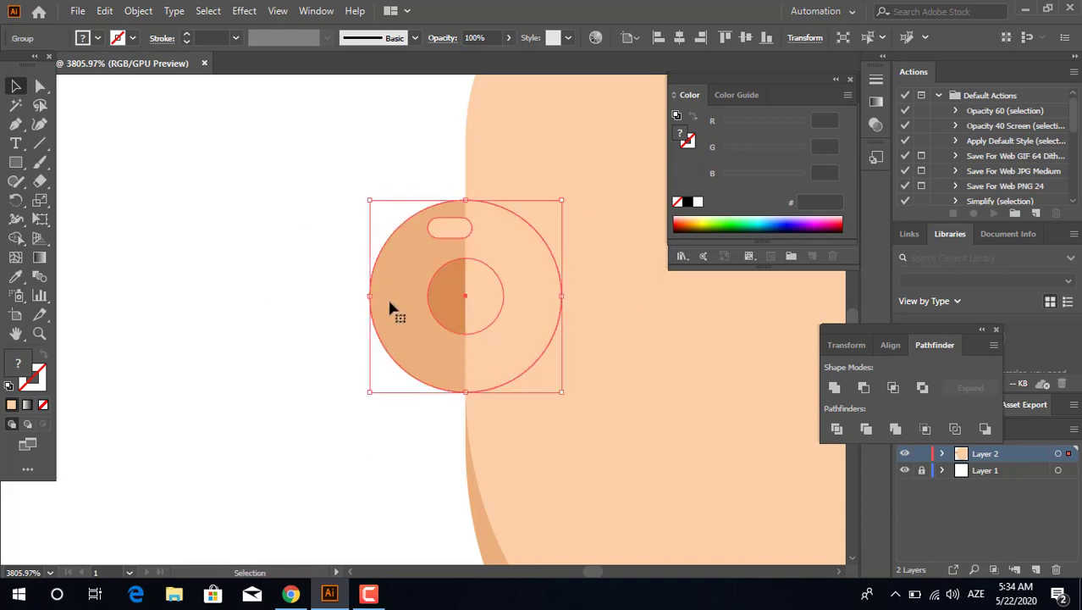
# Duplicate the ear group straight across onto the head's right edge.
pyautogui.press('z')
pyautogui.moveTo(395, 304); pyautogui.dragTo(351, 355)
pyautogui.click(479, 327)
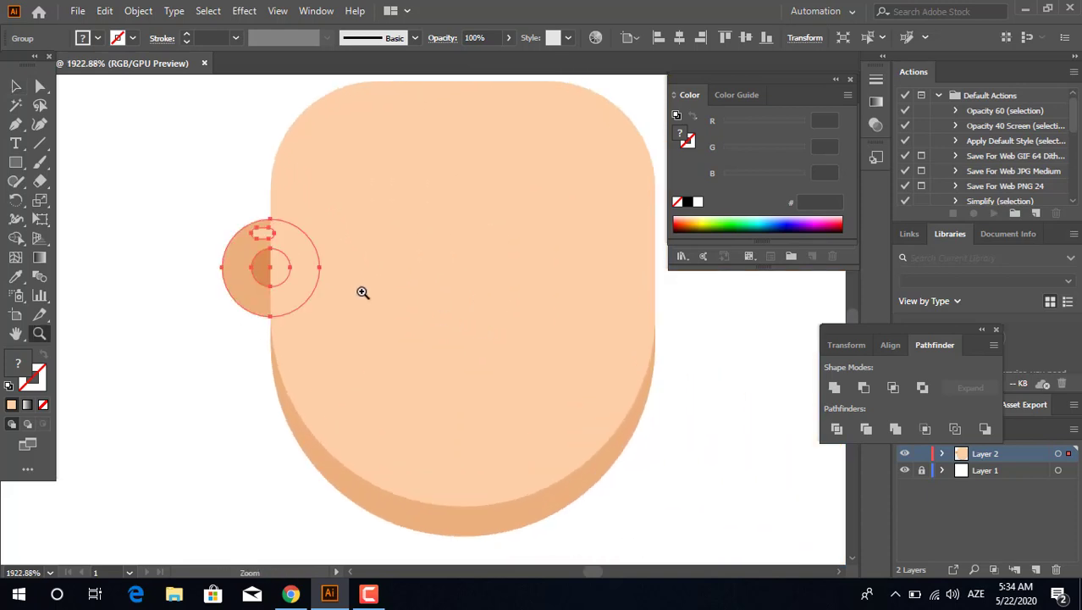
pyautogui.click(377, 297)
pyautogui.click(14, 88)
pyautogui.moveTo(273, 297); pyautogui.dragTo(754, 345)
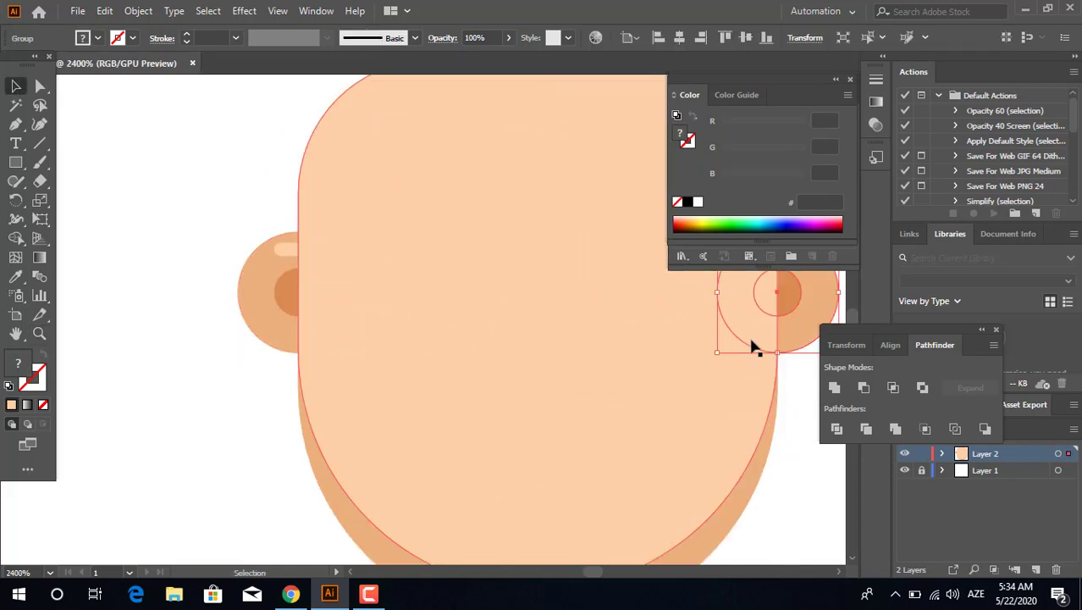
# Reflect the duplicated ear across the vertical axis so it mirrors the first ear.
pyautogui.rightClick(808, 308)
pyautogui.moveTo(901, 486)
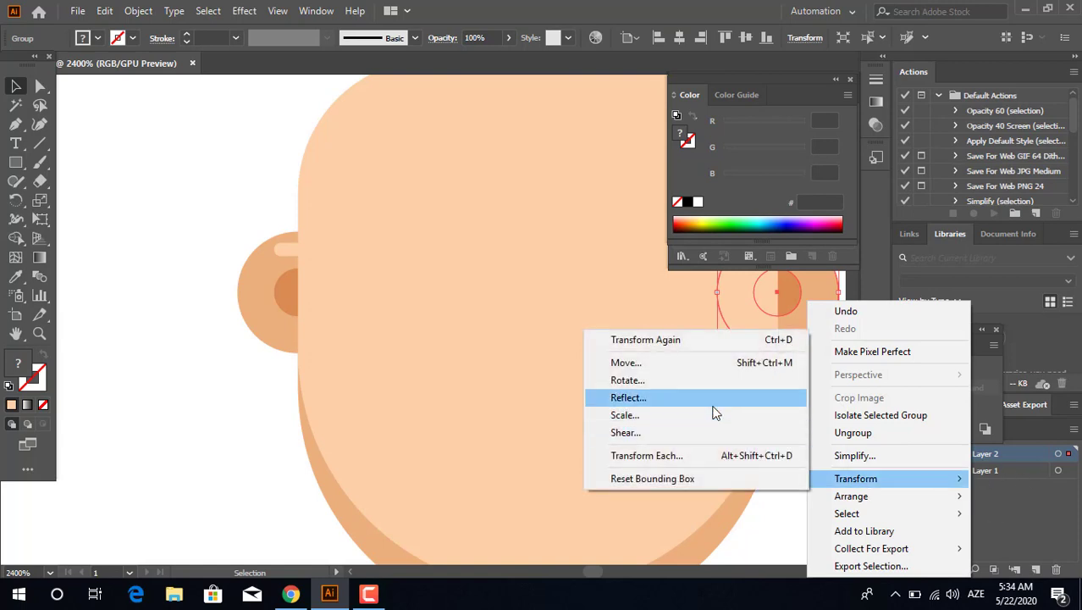
pyautogui.click(628, 397)
pyautogui.click(552, 398)
pyautogui.moveTo(678, 436); pyautogui.dragTo(458, 434)
pyautogui.click(580, 407)
pyautogui.press('z')
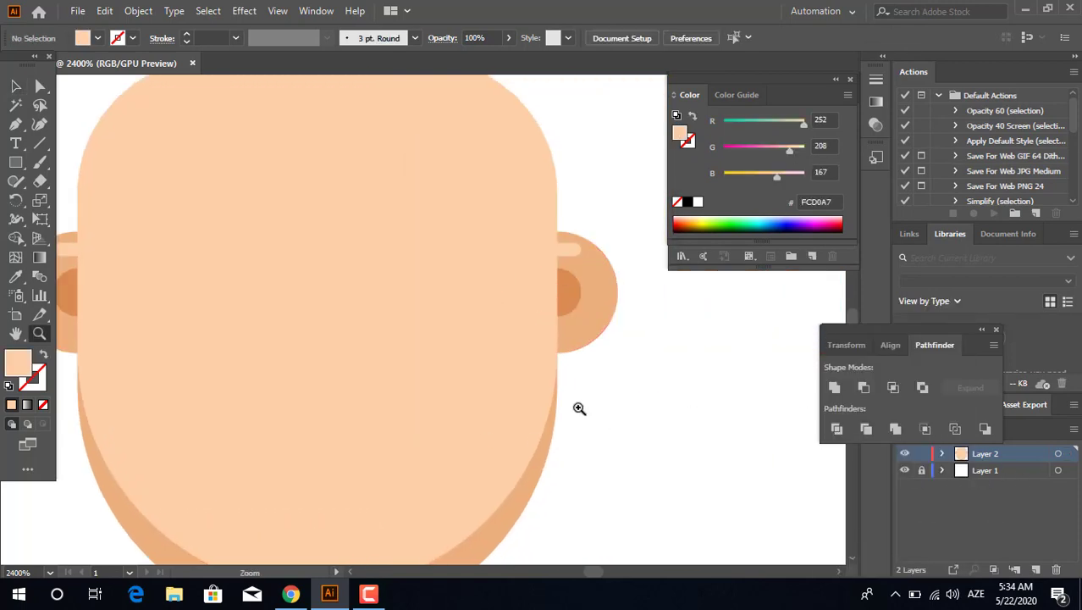
# Move both ears slightly lower on the head and group them together.
pyautogui.moveTo(674, 400); pyautogui.dragTo(496, 419)
pyautogui.moveTo(496, 418); pyautogui.dragTo(387, 384)
pyautogui.moveTo(333, 337); pyautogui.dragTo(392, 335)
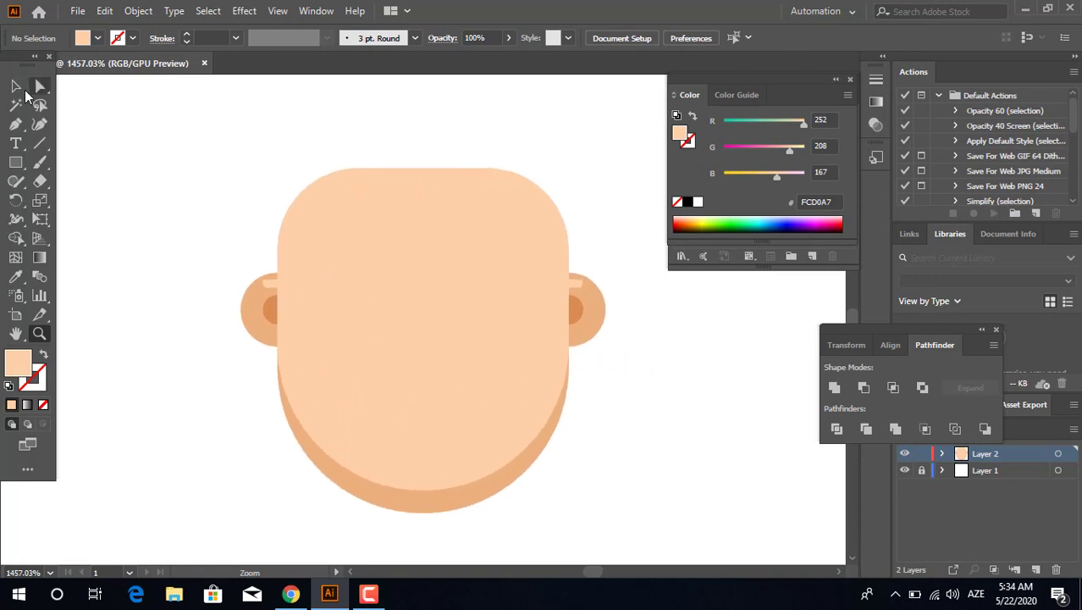
pyautogui.keyDown('shift'); pyautogui.click(583, 316); pyautogui.keyUp('shift')
pyautogui.moveTo(583, 317); pyautogui.dragTo(583, 340)
pyautogui.rightClick(582, 341)
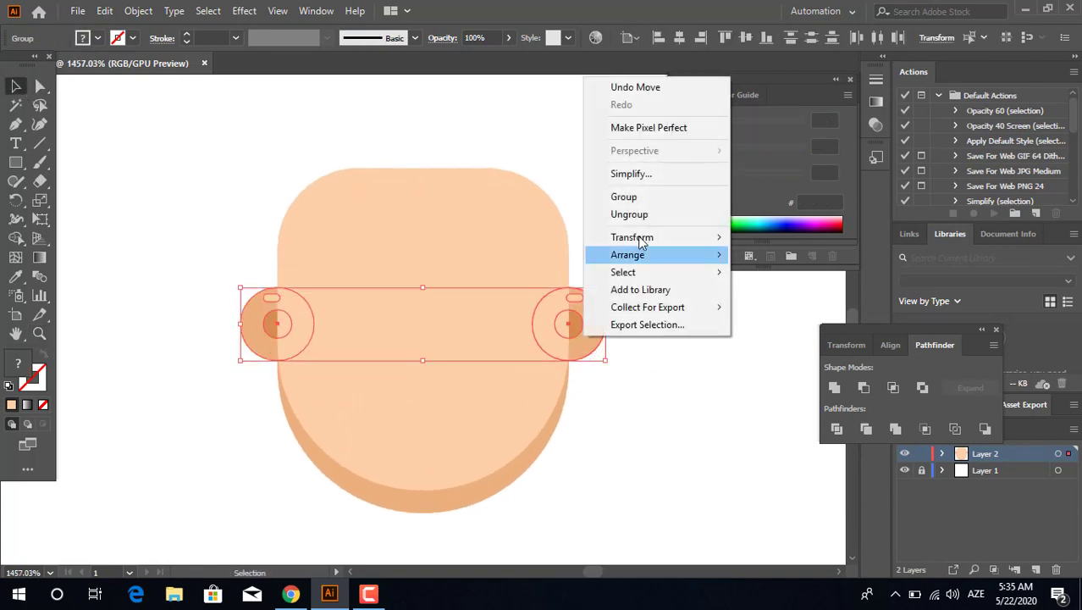
pyautogui.click(635, 197)
# Align all the head parts to a common horizontal centre.
pyautogui.click(646, 496)
pyautogui.hotkey('ctrl', 'a')
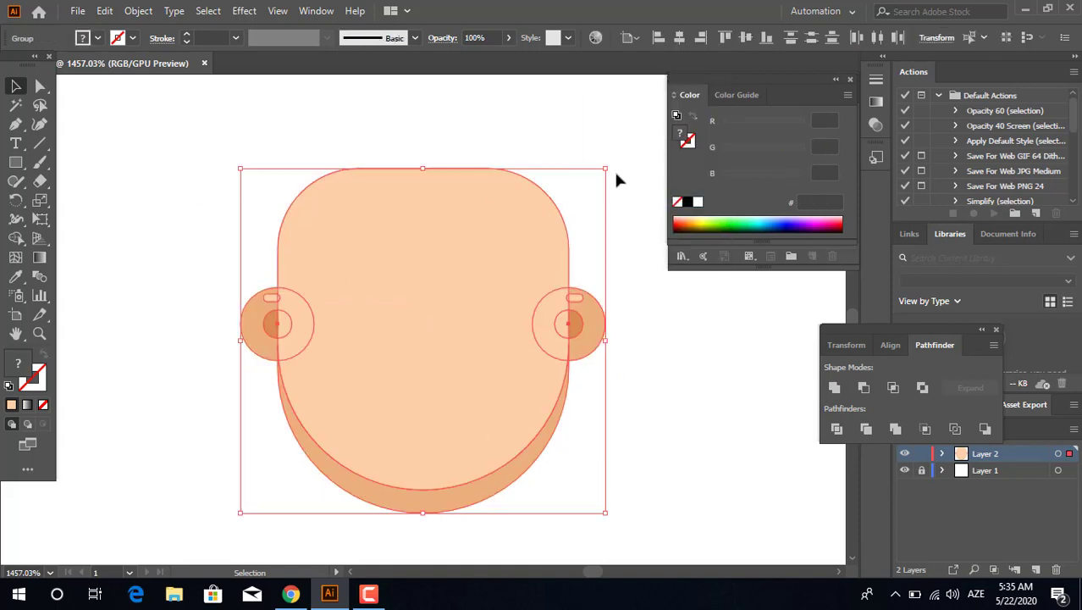
pyautogui.click(679, 39)
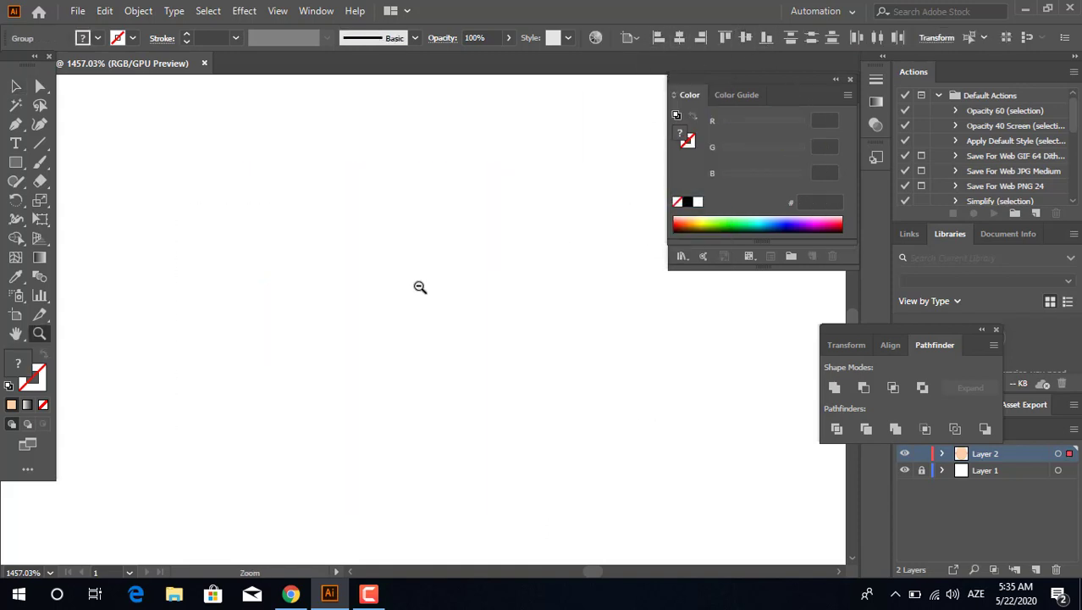
# Draw a rectangle about 19 by 14 px over the upper head, extending slightly past both sides and above the top.
pyautogui.moveTo(420, 287); pyautogui.dragTo(338, 283)
pyautogui.moveTo(505, 379); pyautogui.dragTo(314, 199)
pyautogui.moveTo(476, 297); pyautogui.dragTo(550, 305)
pyautogui.moveTo(422, 255); pyautogui.dragTo(546, 368)
pyautogui.moveTo(440, 271); pyautogui.dragTo(443, 344)
pyautogui.moveTo(515, 254); pyautogui.dragTo(461, 252)
pyautogui.moveTo(440, 297); pyautogui.dragTo(421, 244)
pyautogui.click(21, 89)
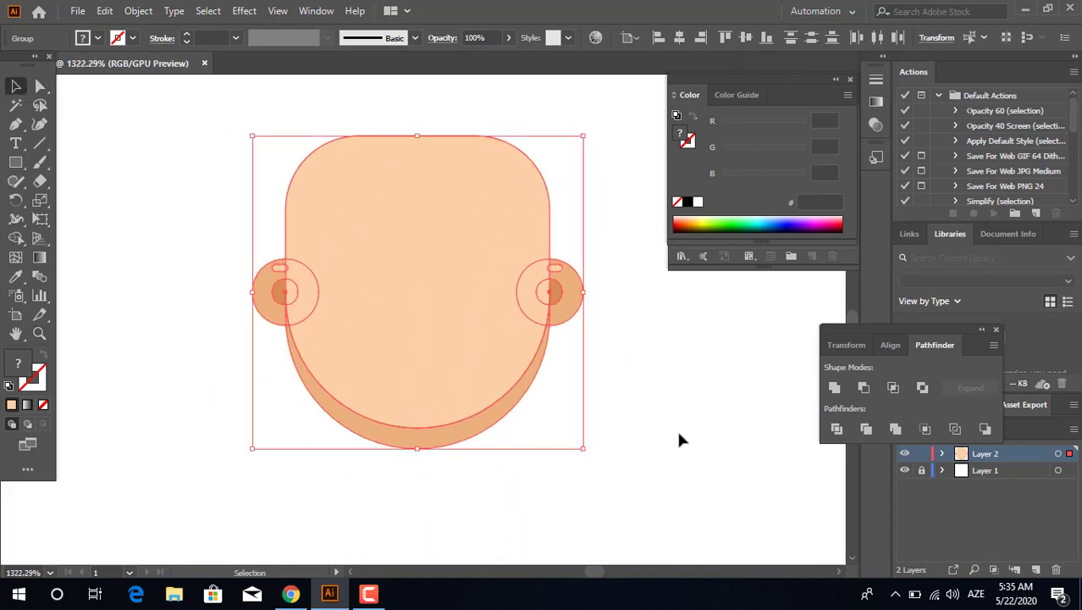
pyautogui.click(677, 428)
pyautogui.press('m')
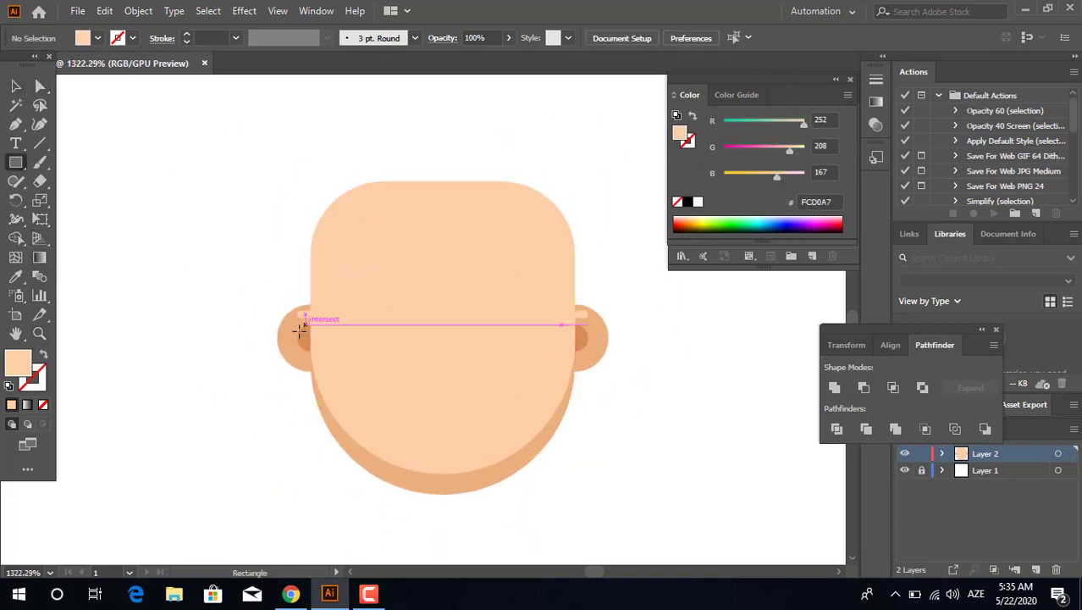
pyautogui.moveTo(300, 335); pyautogui.dragTo(584, 128)
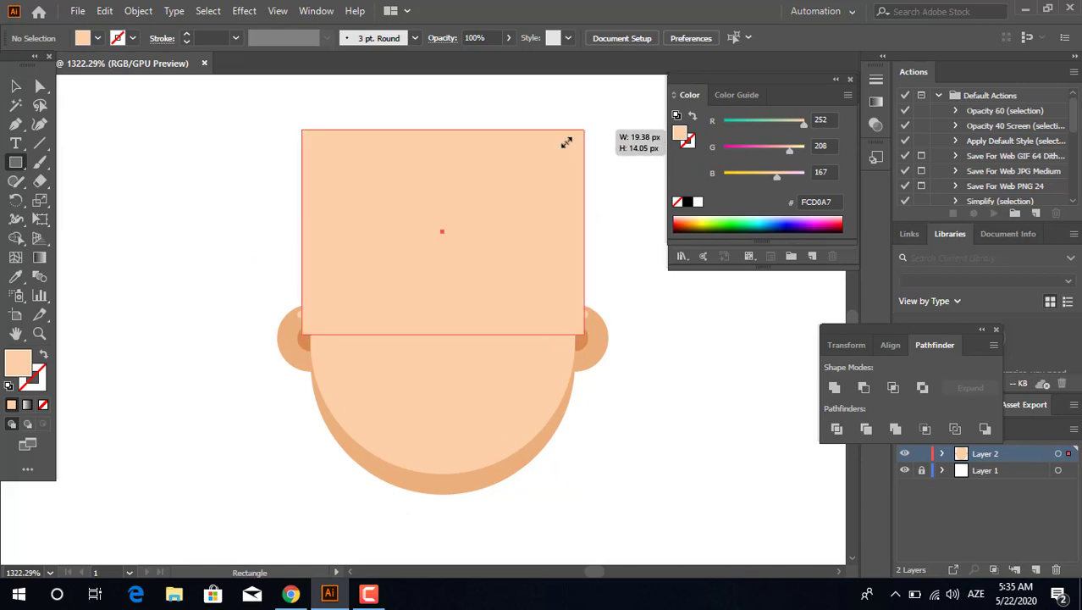
# Fill the rectangle with dark brown 5B4D42 and send it behind the head as hair.
pyautogui.doubleClick(18, 373)
pyautogui.write('5B4C40')
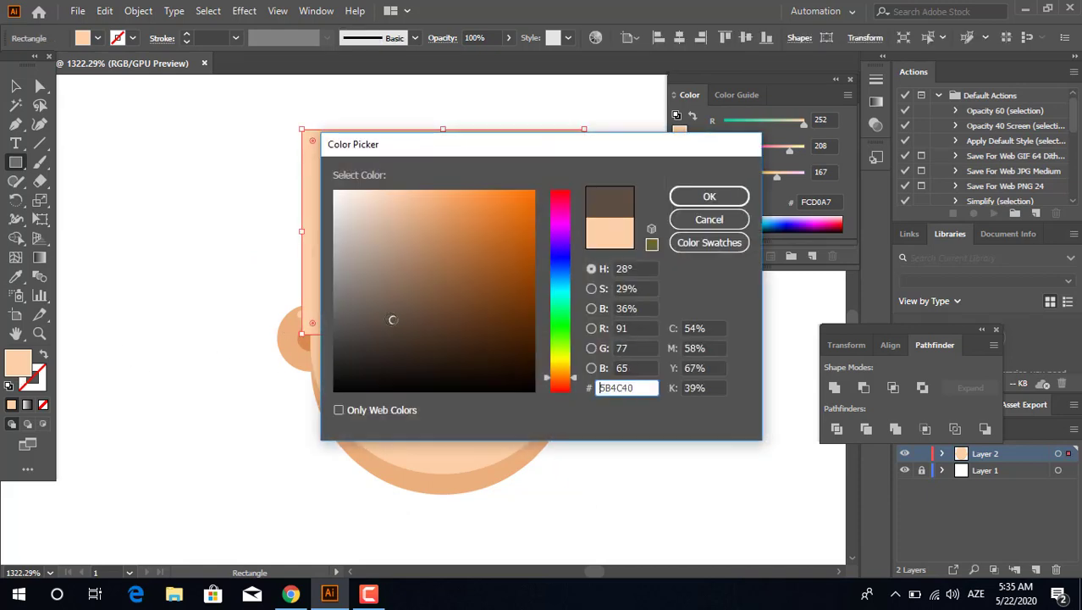
pyautogui.click(710, 198)
pyautogui.hotkey('ctrl', 'shift', '[')
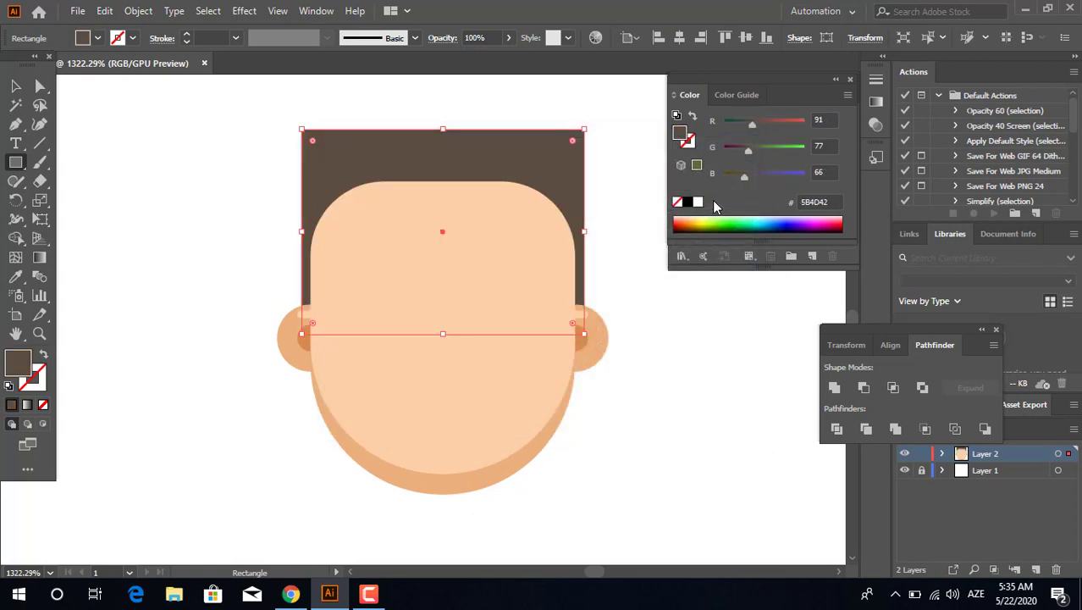
pyautogui.press('a')
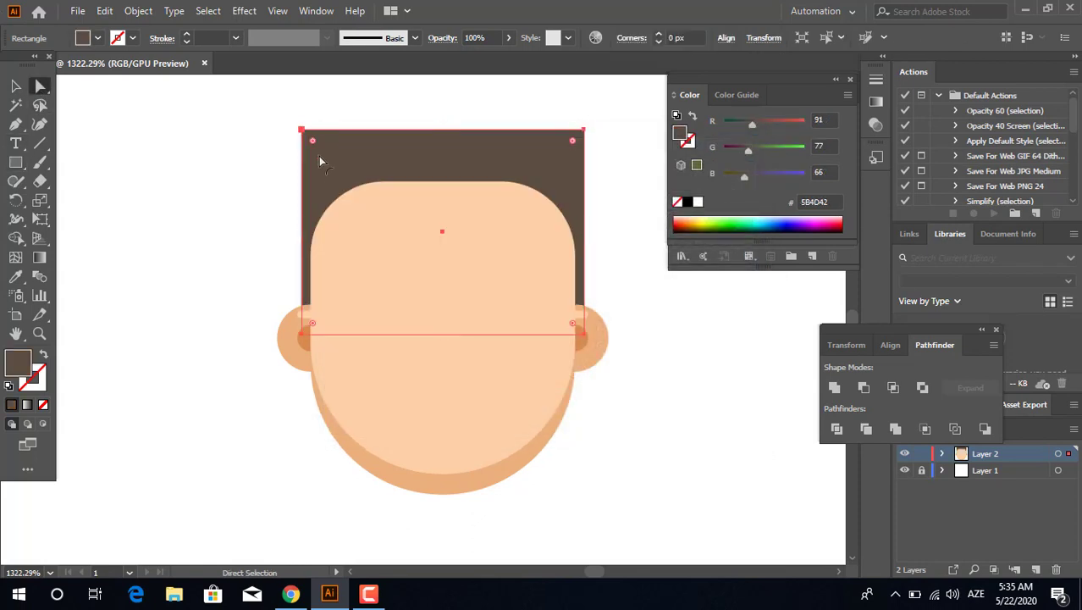
pyautogui.moveTo(318, 156); pyautogui.dragTo(351, 231)
pyautogui.hotkey('ctrl', 'z')
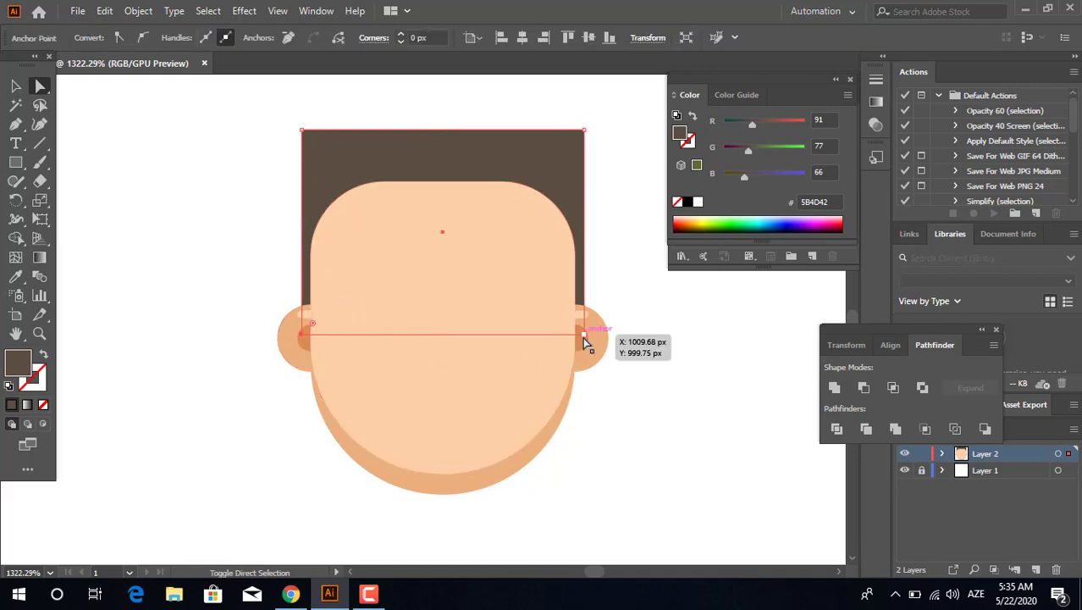
# Extend the brown hair rectangle's bottom edge down below the ears and round its corners.
pyautogui.moveTo(471, 337); pyautogui.dragTo(479, 432)
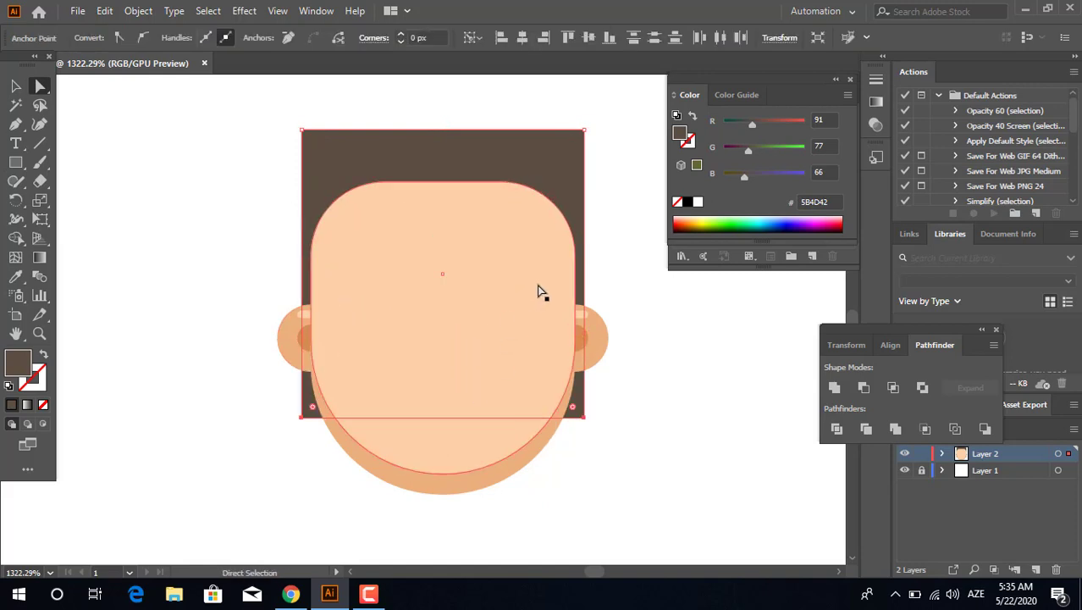
pyautogui.click(518, 132)
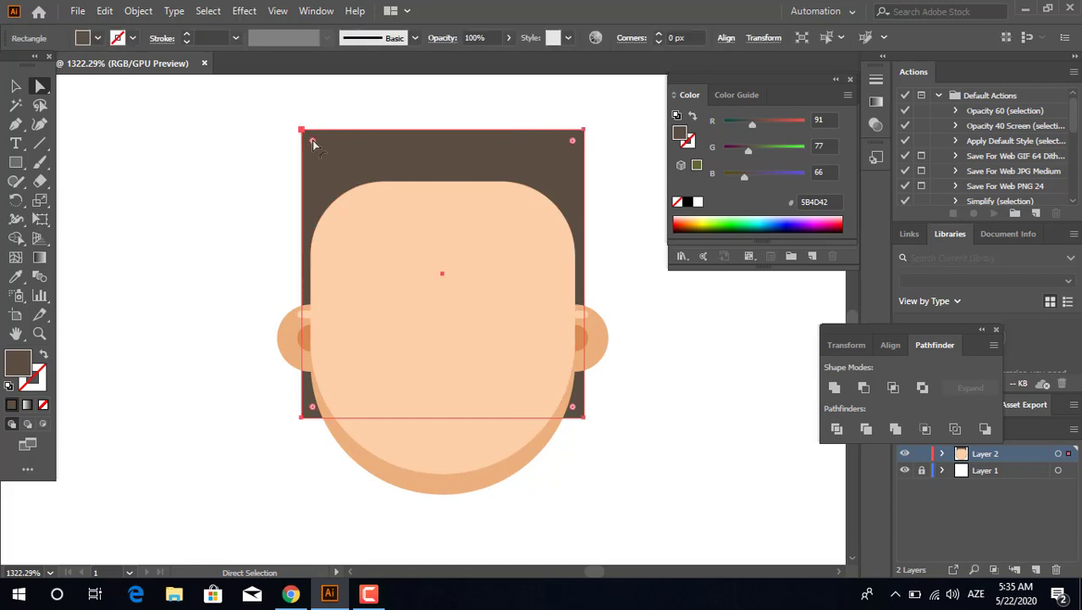
pyautogui.moveTo(311, 139); pyautogui.dragTo(352, 208)
# Lower the brown hair shape slightly behind the head and round its corners further.
pyautogui.press('v')
pyautogui.moveTo(659, 459); pyautogui.dragTo(315, 99)
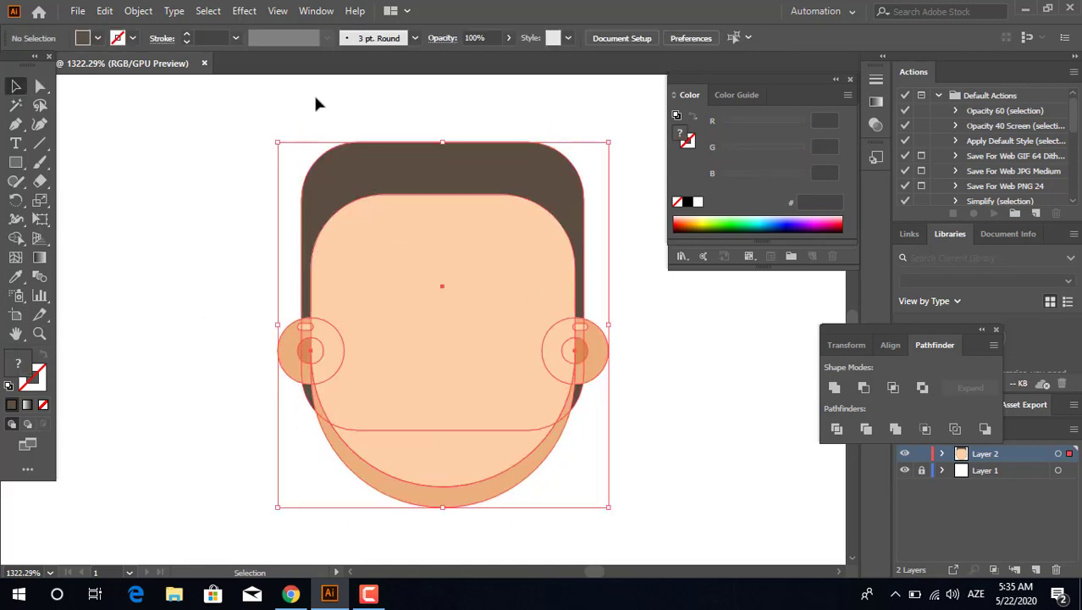
pyautogui.click(719, 423)
pyautogui.press('space')
pyautogui.moveTo(691, 436); pyautogui.dragTo(618, 389)
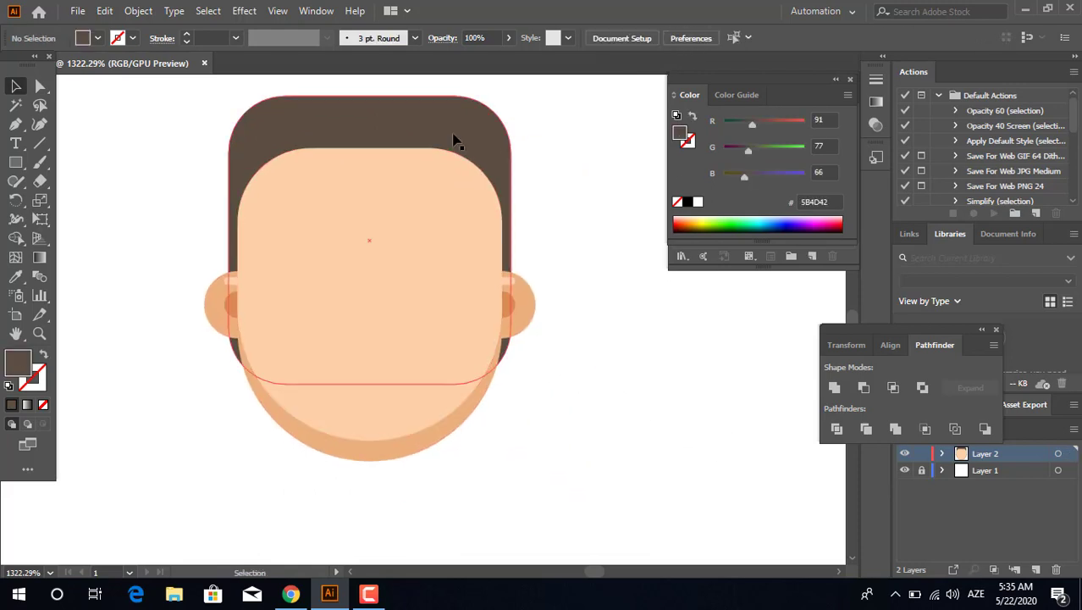
pyautogui.click(454, 138)
pyautogui.press('space')
pyautogui.moveTo(424, 247); pyautogui.dragTo(453, 280)
pyautogui.moveTo(433, 162); pyautogui.dragTo(433, 172)
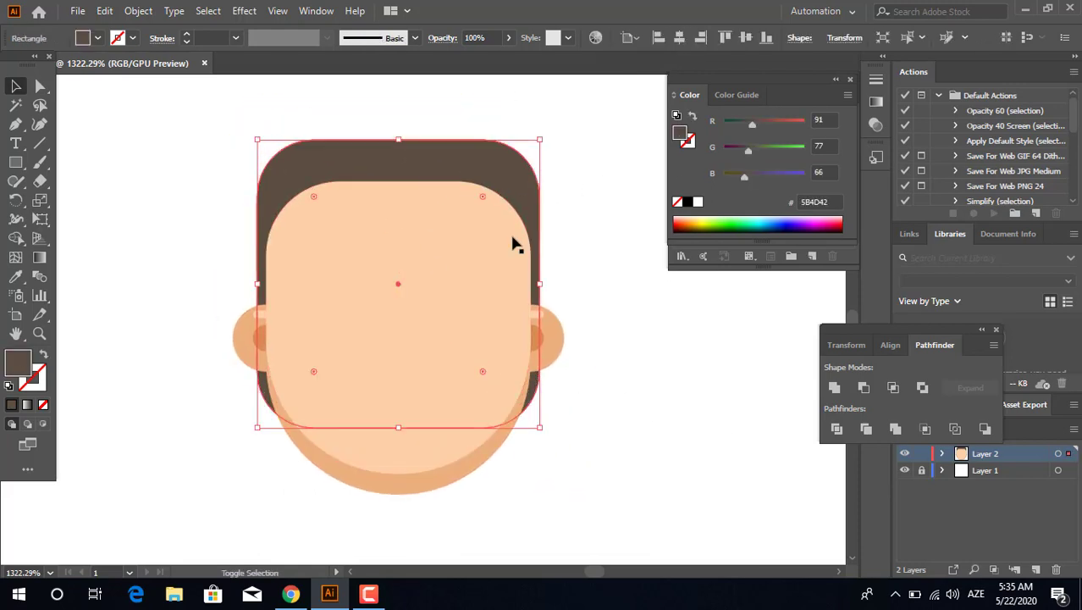
# Draw a brown rectangle at the middle of the hairline, overlapping the hair and the forehead.
pyautogui.hotkey('ctrl', 'shift', 'a')
pyautogui.press('z')
pyautogui.click(444, 288)
pyautogui.press('space')
pyautogui.moveTo(425, 359); pyautogui.dragTo(480, 334)
pyautogui.click(480, 334)
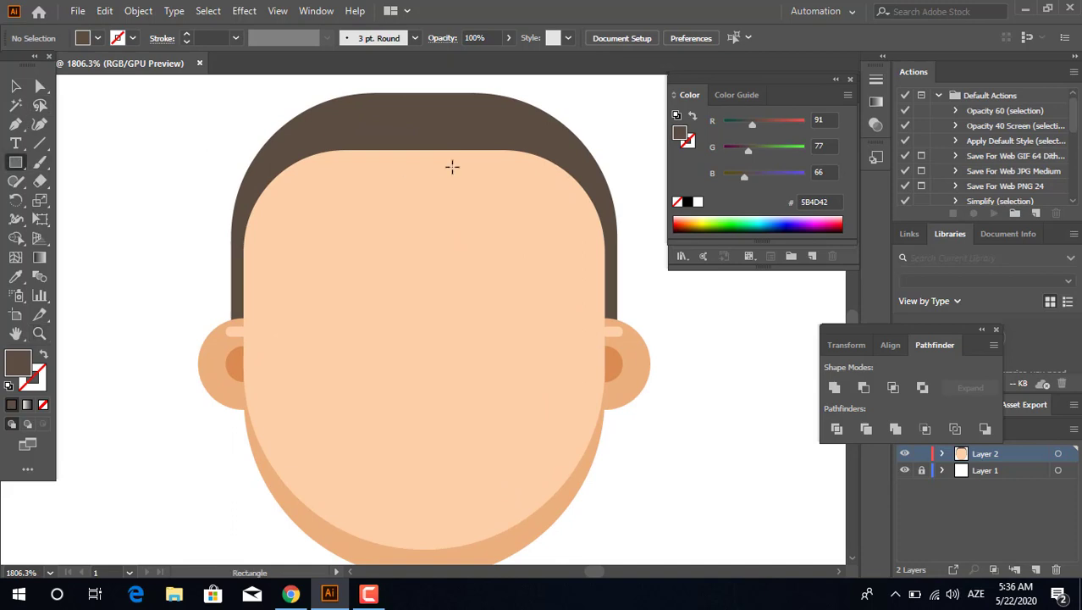
pyautogui.moveTo(498, 174); pyautogui.dragTo(512, 208)
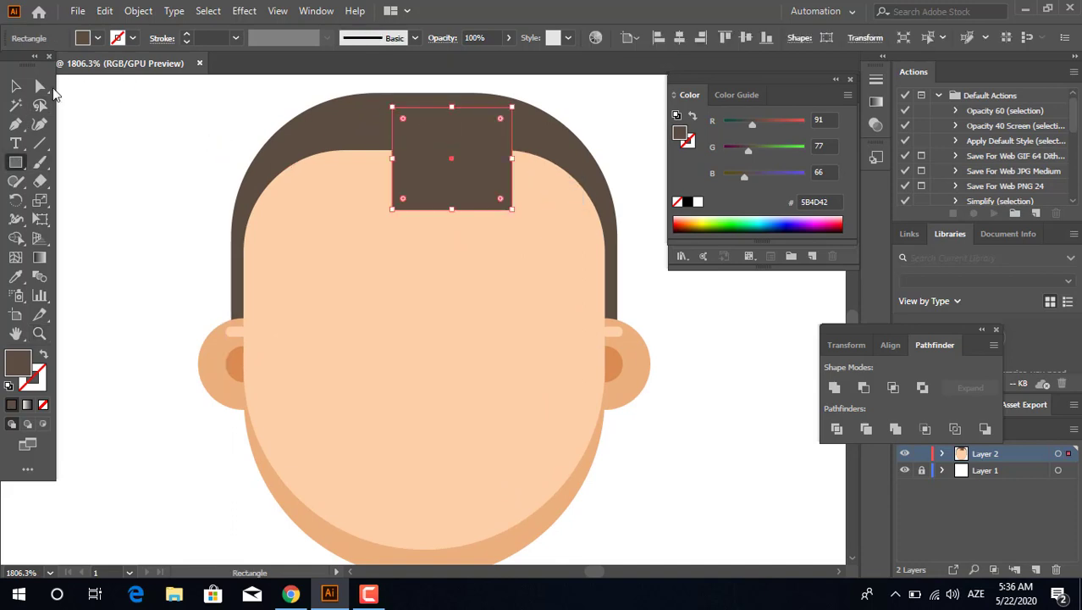
# Round the left side of the hairline rectangle into a curved fringe lock.
pyautogui.click(40, 86)
pyautogui.moveTo(375, 193); pyautogui.dragTo(584, 156)
pyautogui.click(15, 86)
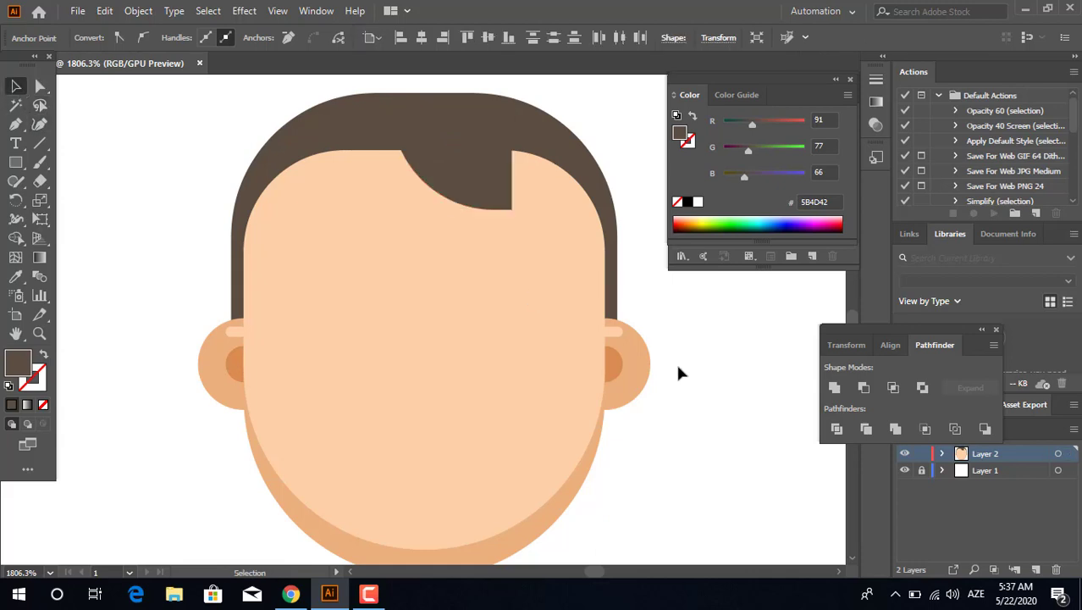
# Add a smaller brown rectangle just left of the fringe lock and round its lower-left corner.
pyautogui.press('m')
pyautogui.moveTo(356, 115); pyautogui.dragTo(411, 194)
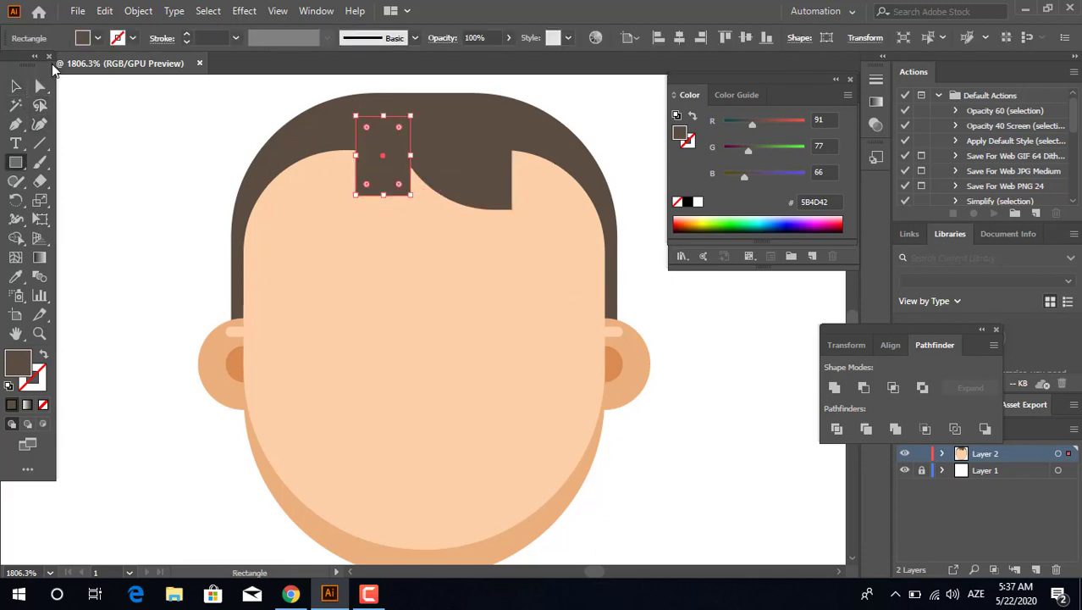
pyautogui.click(39, 86)
pyautogui.click(358, 201)
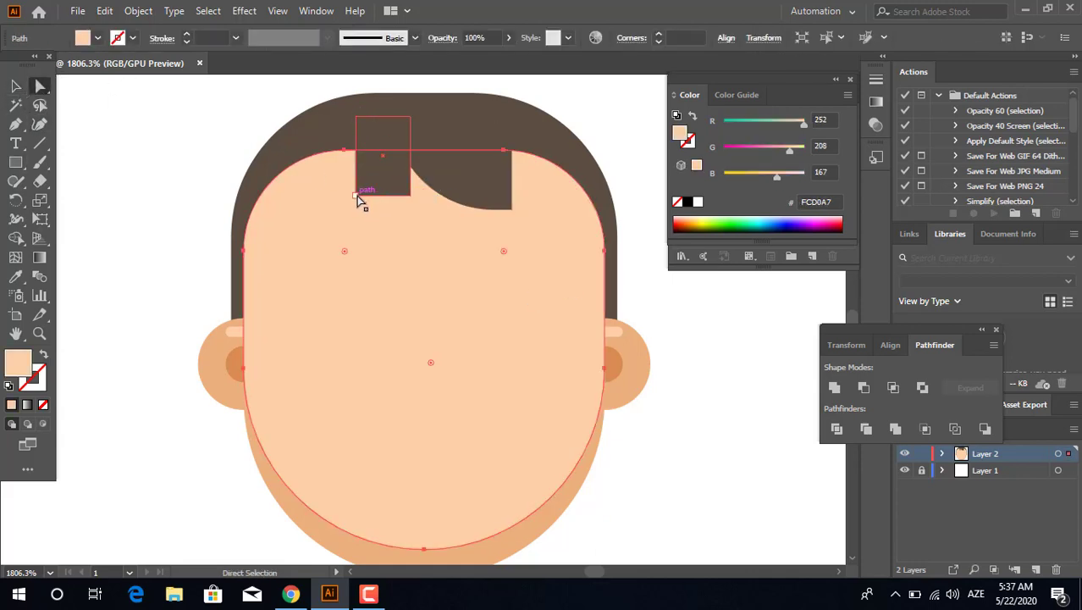
pyautogui.click(356, 196)
pyautogui.moveTo(491, 152); pyautogui.dragTo(492, 155)
pyautogui.press('z')
pyautogui.moveTo(537, 177); pyautogui.dragTo(377, 191)
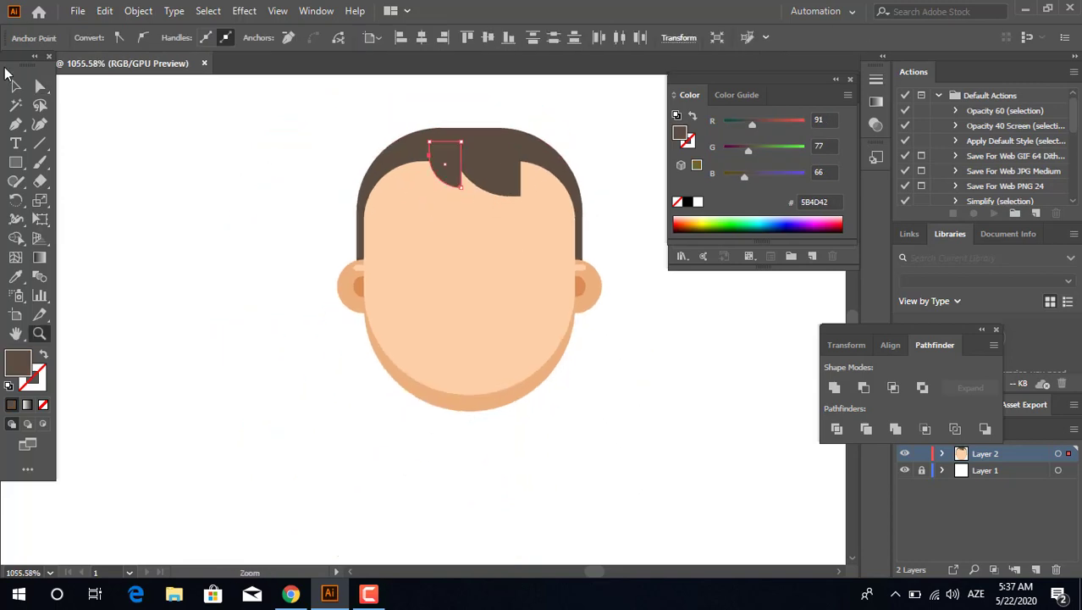
pyautogui.click(16, 86)
pyautogui.click(114, 135)
# Unite the two fringe shapes into a single shape.
pyautogui.press('z')
pyautogui.moveTo(405, 288); pyautogui.dragTo(309, 300)
pyautogui.moveTo(484, 258); pyautogui.dragTo(596, 296)
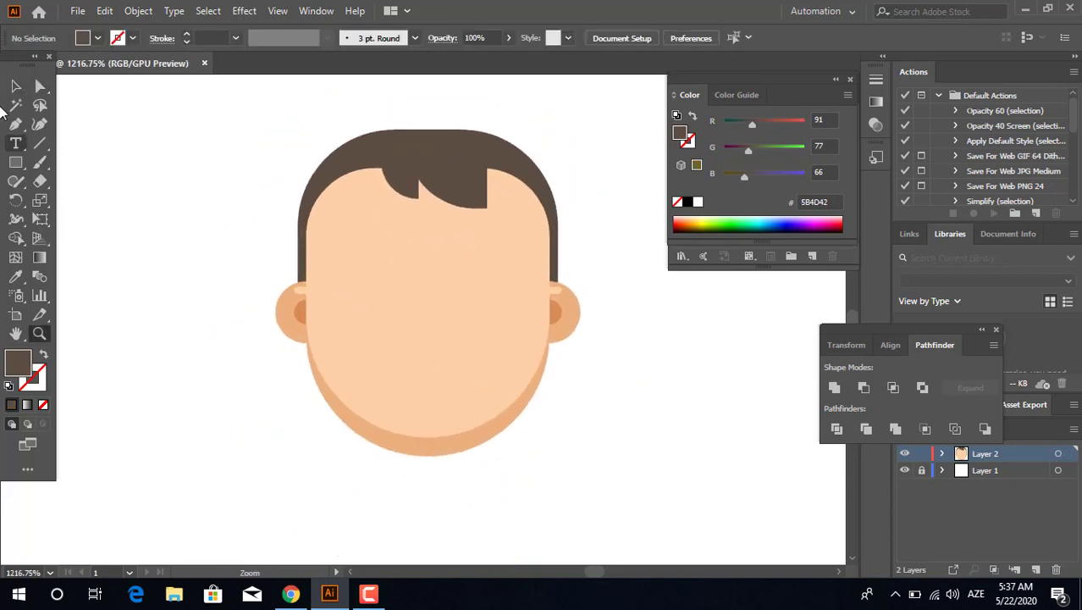
pyautogui.click(16, 86)
pyautogui.click(398, 170)
pyautogui.keyDown('shift'); pyautogui.click(457, 178); pyautogui.keyUp('shift')
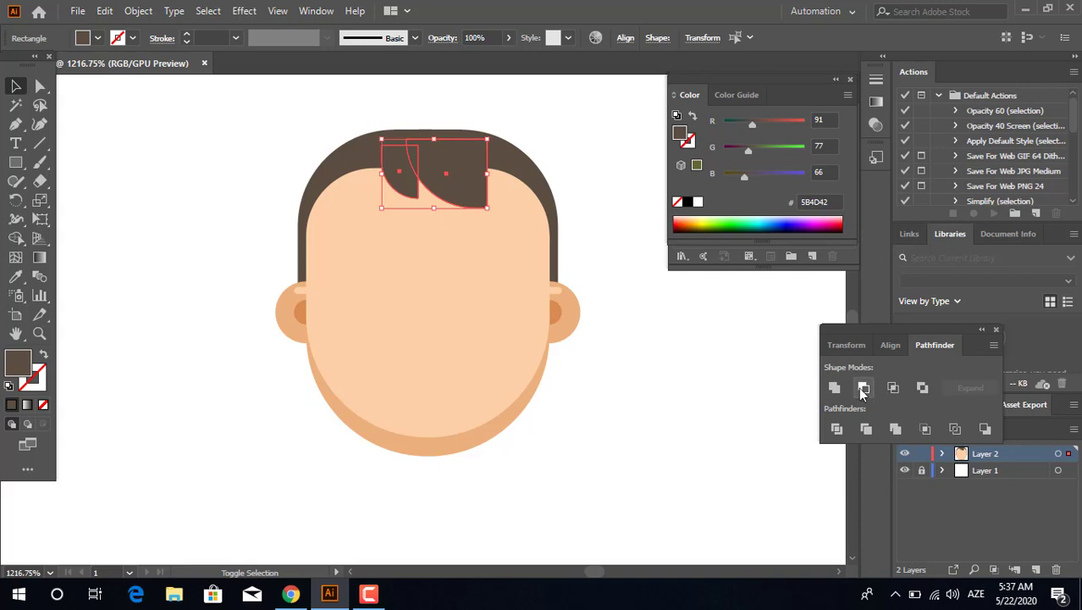
pyautogui.click(834, 388)
pyautogui.click(691, 343)
# Align the united fringe and all other head parts to a common horizontal centre.
pyautogui.press('z')
pyautogui.moveTo(394, 178); pyautogui.dragTo(371, 183)
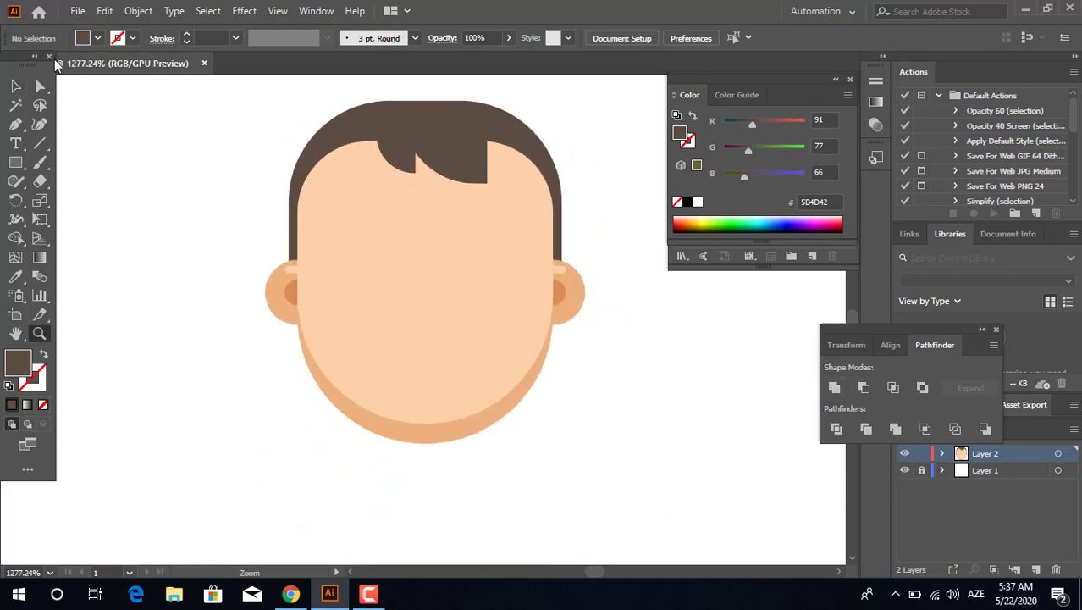
pyautogui.hotkey('ctrl', 'a')
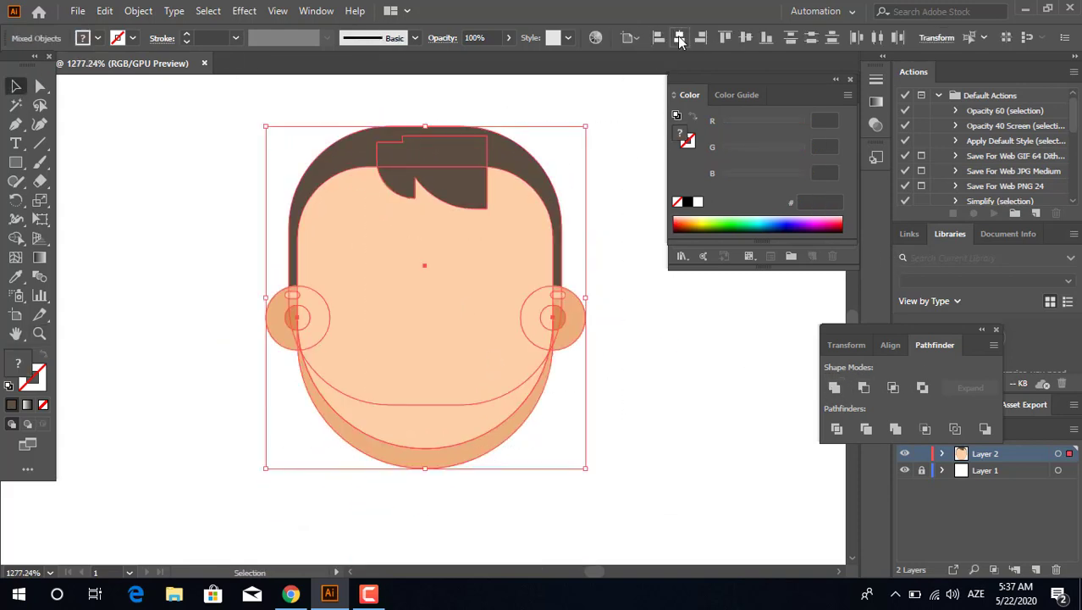
pyautogui.click(680, 43)
pyautogui.click(569, 203)
# Apply Pathfinder Unite to the back hair shape.
pyautogui.click(558, 212)
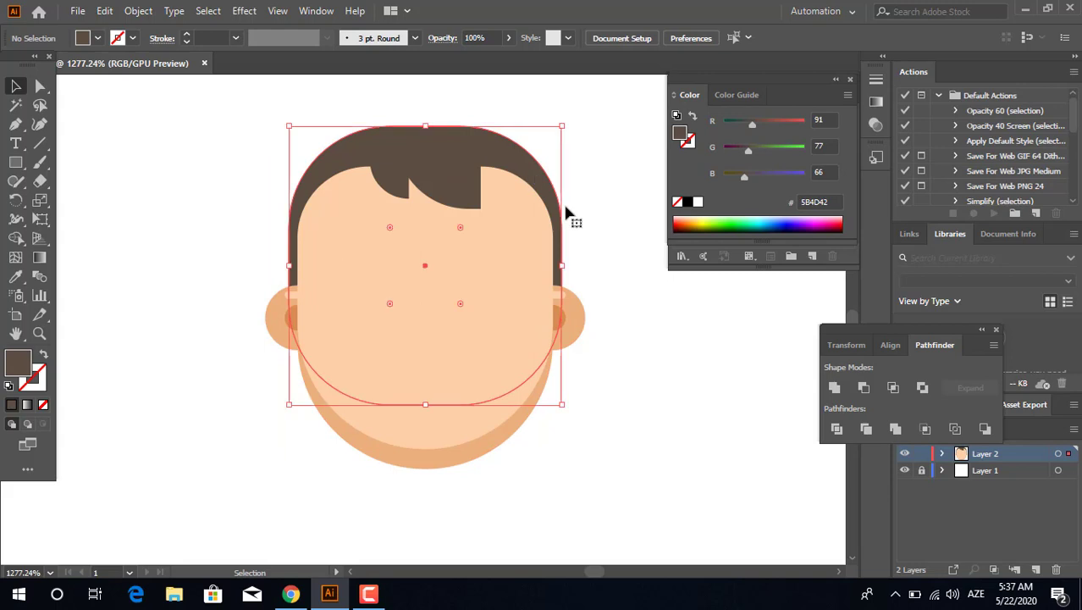
pyautogui.click(834, 389)
pyautogui.click(636, 406)
# Draw a small upright brown rectangle on the left half of the face and fully round its corners as an eye.
pyautogui.moveTo(559, 338); pyautogui.dragTo(638, 345)
pyautogui.press('z')
pyautogui.moveTo(566, 294); pyautogui.dragTo(620, 335)
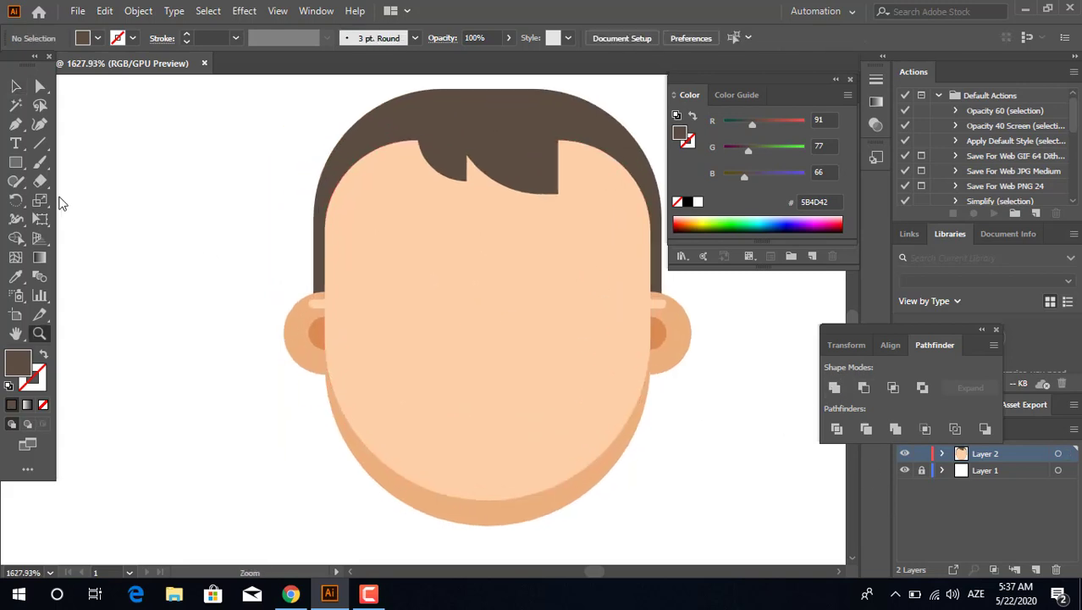
pyautogui.press('m')
pyautogui.moveTo(429, 273); pyautogui.dragTo(455, 309)
pyautogui.click(40, 87)
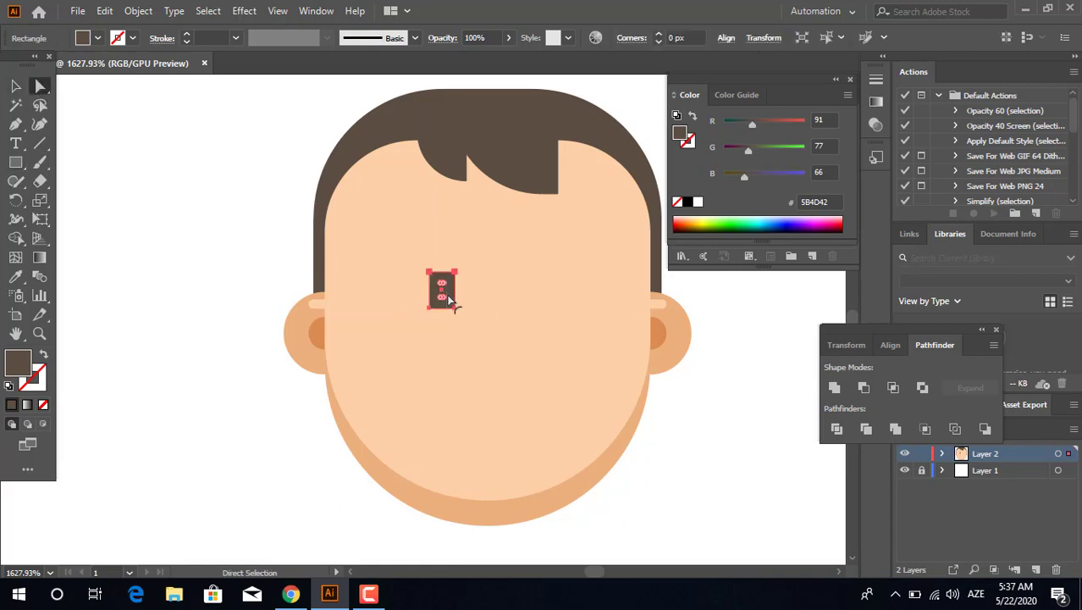
pyautogui.click(15, 85)
pyautogui.click(376, 303)
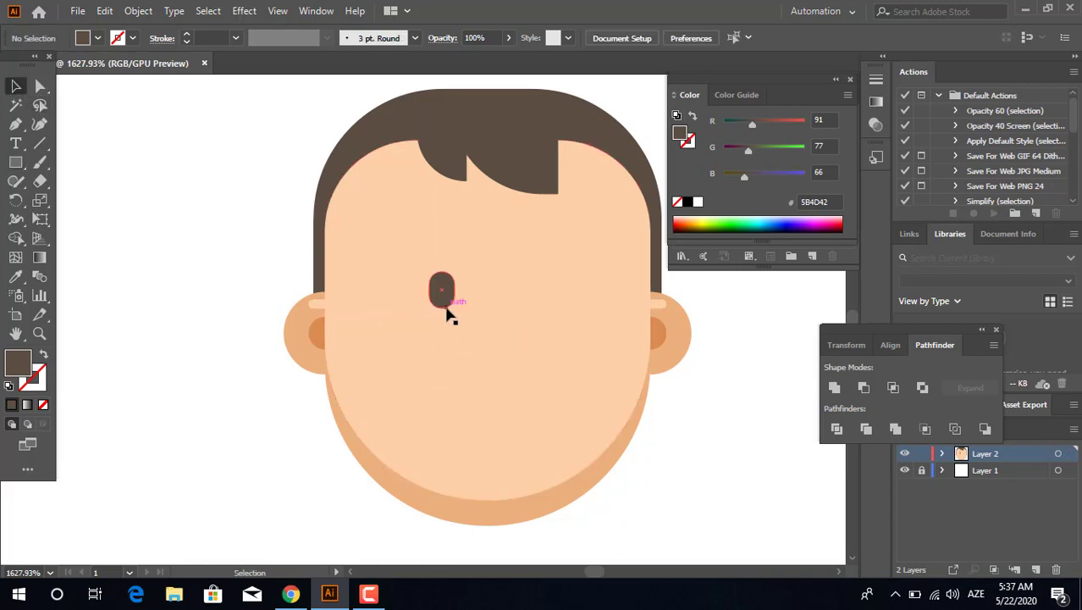
# Duplicate the eye onto the right half of the face and set both eyes level with the ears.
pyautogui.moveTo(444, 301); pyautogui.dragTo(574, 365)
pyautogui.click(837, 388)
pyautogui.click(745, 385)
pyautogui.click(709, 462)
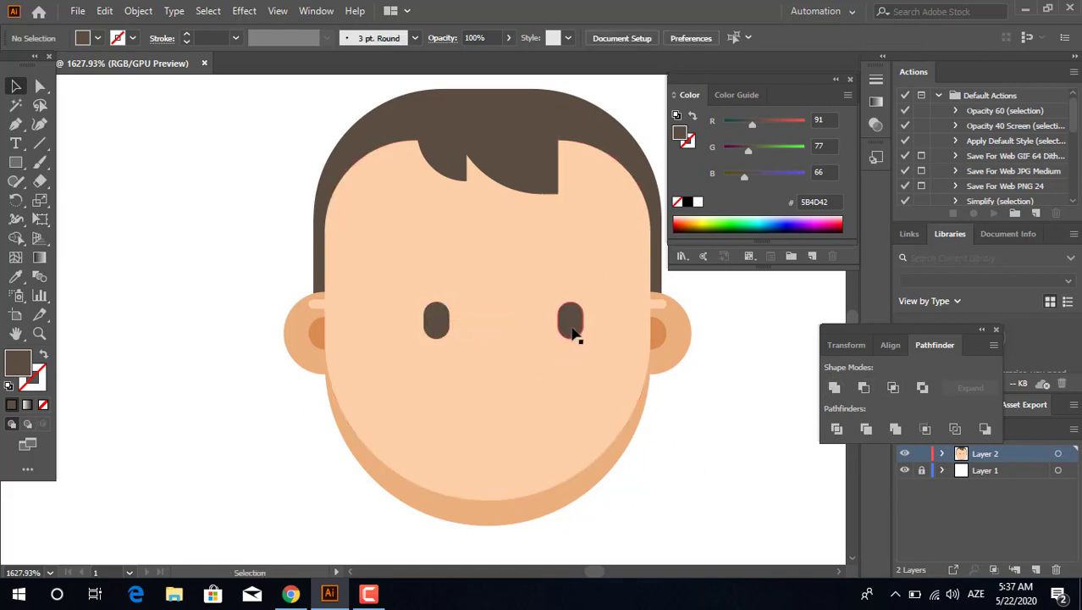
# Group the two eyes.
pyautogui.click(573, 335)
pyautogui.keyDown('shift'); pyautogui.click(436, 320); pyautogui.keyUp('shift')
pyautogui.rightClick(646, 349)
pyautogui.click(603, 101)
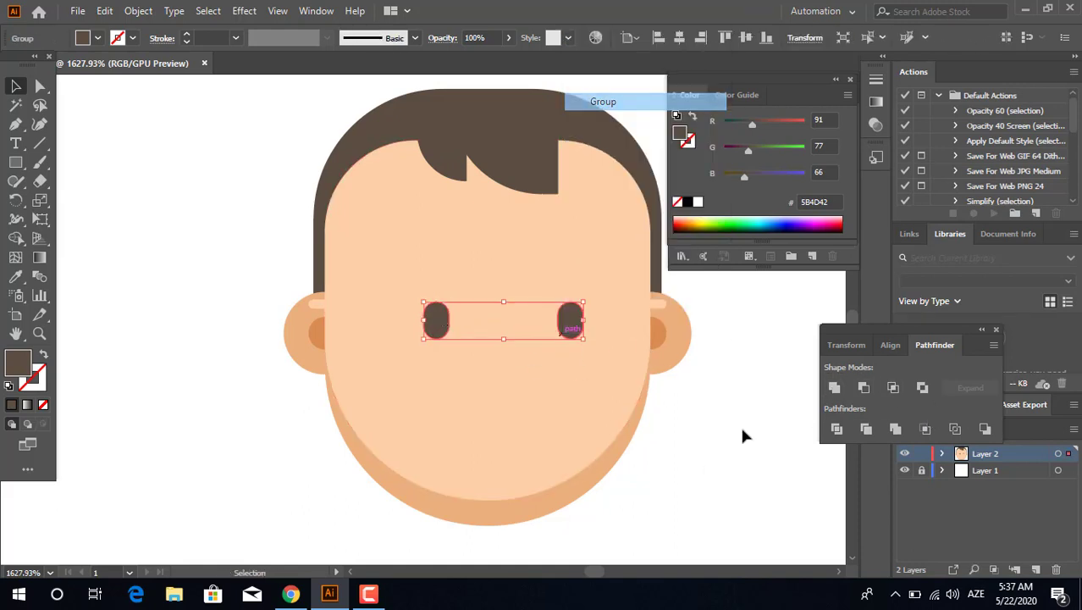
# Centre the eye group horizontally with the rest of the head.
pyautogui.moveTo(742, 466); pyautogui.dragTo(176, 73)
pyautogui.click(678, 37)
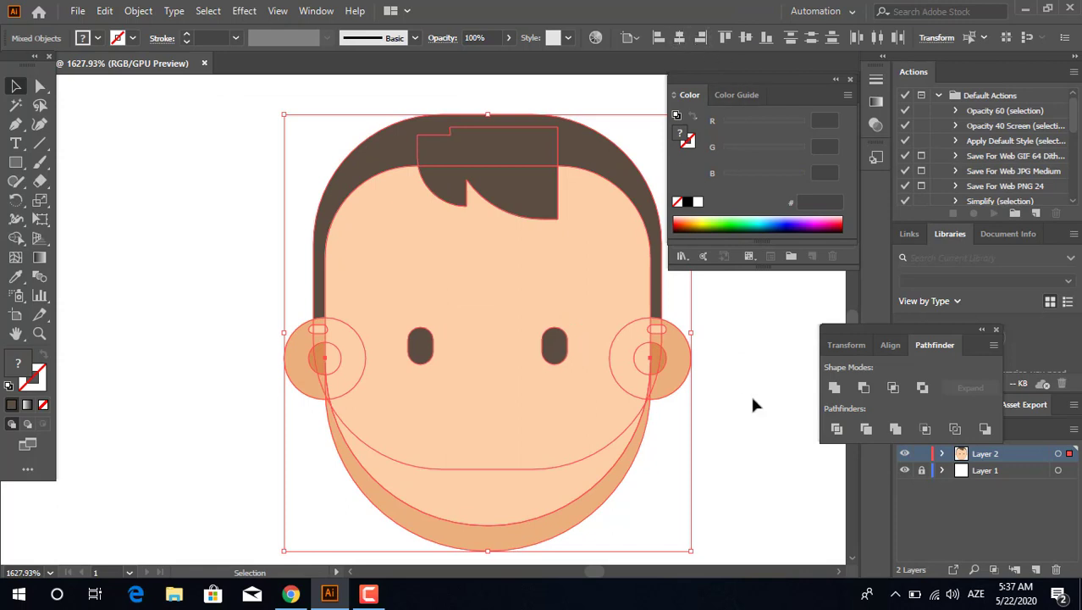
pyautogui.click(750, 392)
# Duplicate the fringe slightly lower, fill the copy with the chin shadow colour EDB17E and place it behind the fringe.
pyautogui.moveTo(555, 197); pyautogui.dragTo(550, 210)
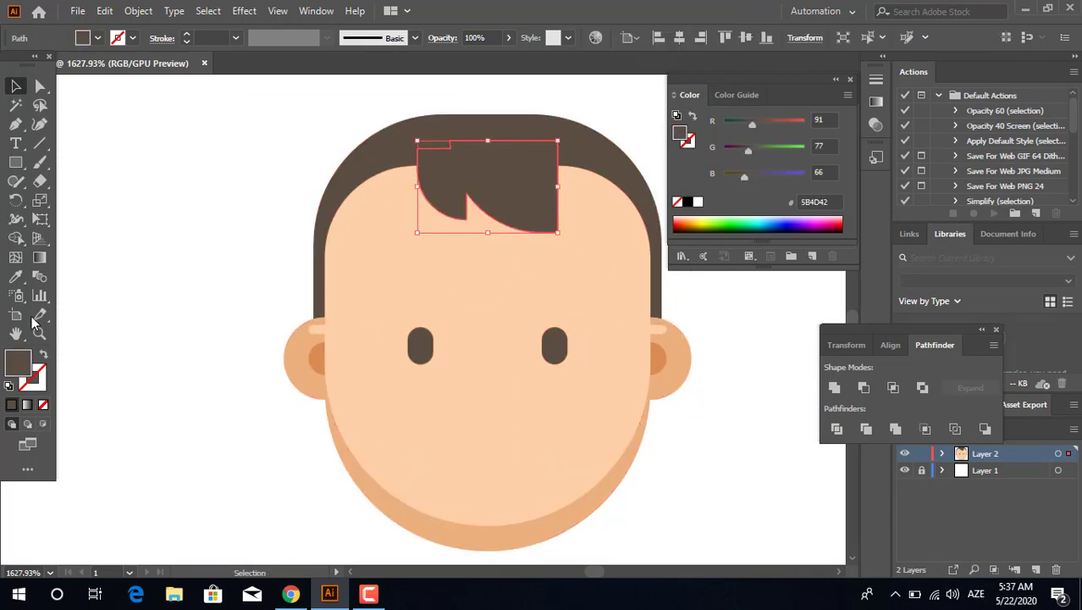
pyautogui.click(15, 276)
pyautogui.click(398, 488)
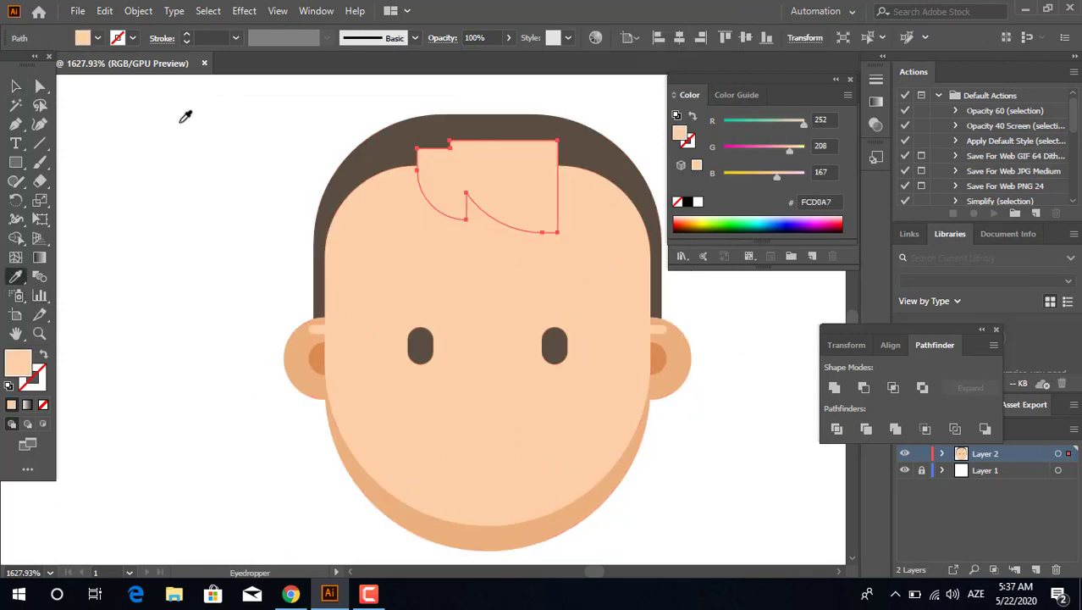
pyautogui.click(495, 533)
pyautogui.click(16, 85)
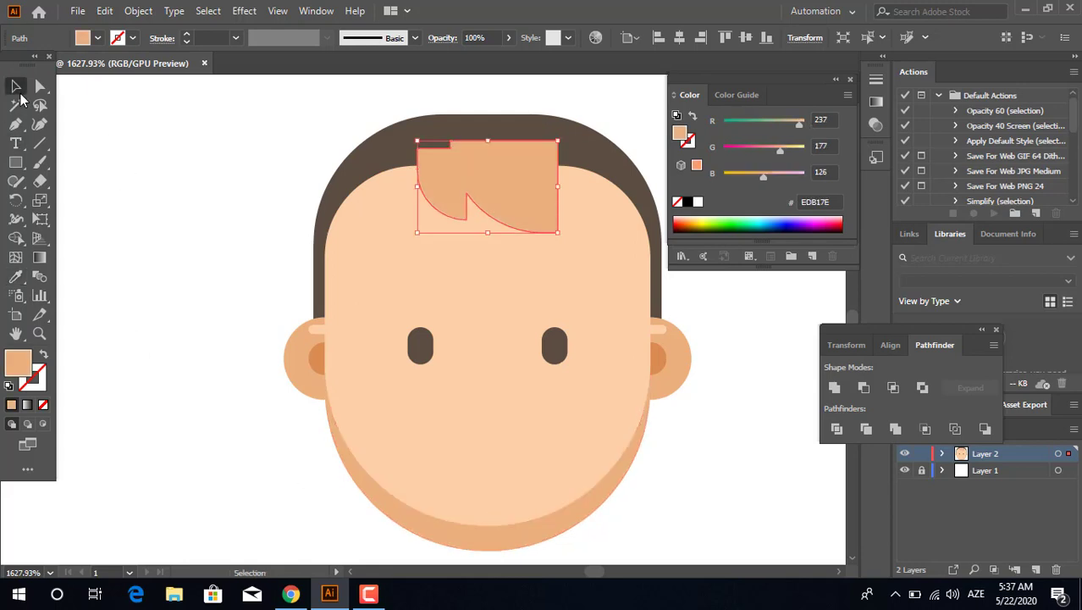
pyautogui.hotkey('ctrl', '[')
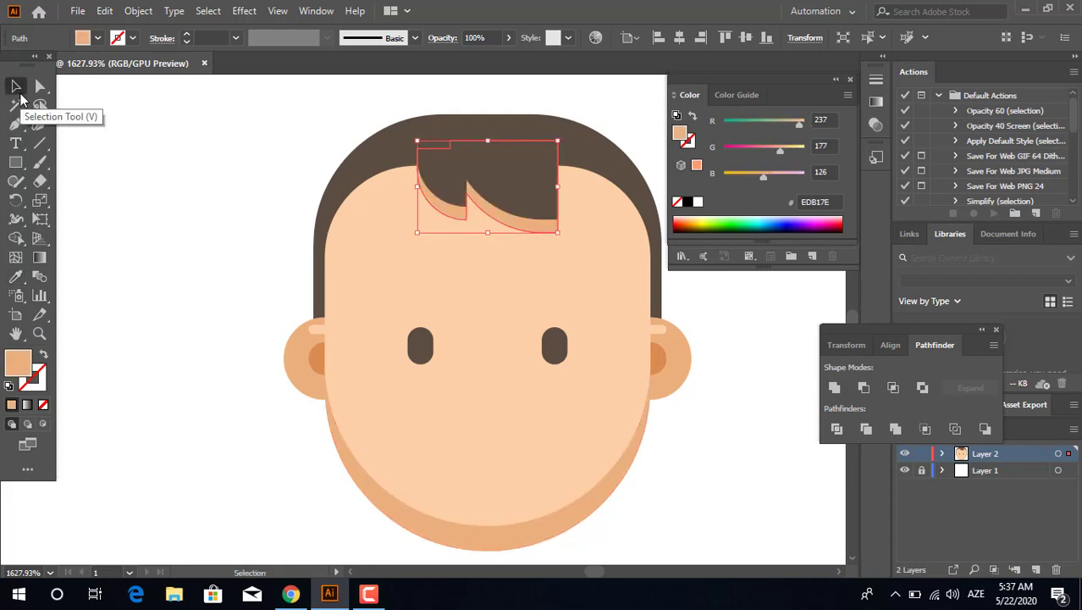
pyautogui.click(302, 236)
# Reshape the fringe shadow's anchor points so its upper corners hide inside the hair and its lower tips extend slightly outward.
pyautogui.press('z')
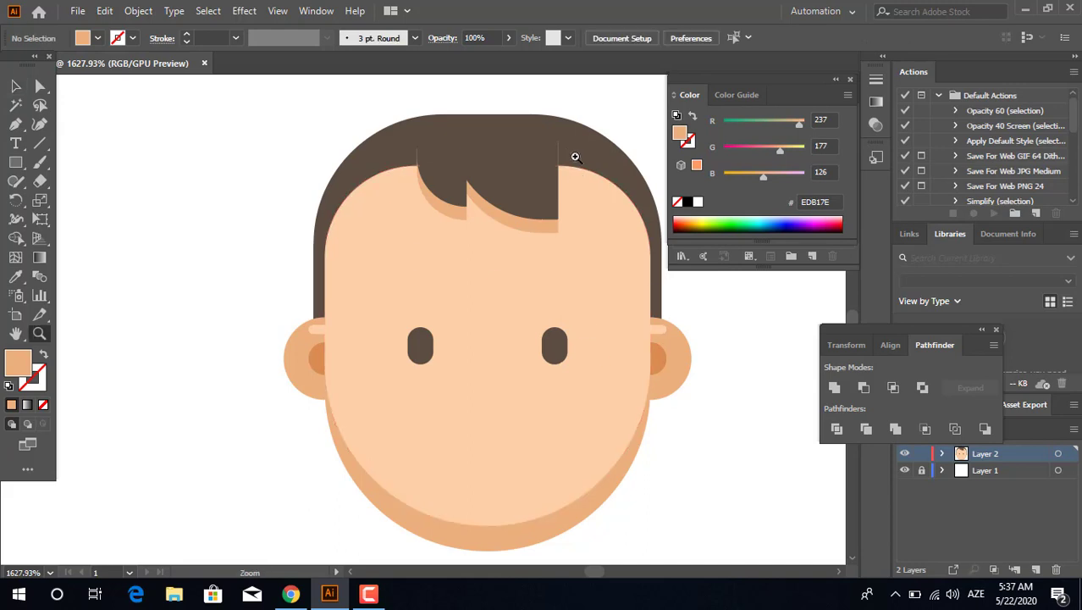
pyautogui.click(573, 156)
pyautogui.click(34, 90)
pyautogui.press('z')
pyautogui.moveTo(522, 237); pyautogui.dragTo(635, 273)
pyautogui.moveTo(371, 185); pyautogui.dragTo(354, 257)
pyautogui.click(39, 86)
pyautogui.click(340, 292)
pyautogui.moveTo(305, 176)
pyautogui.mouseDown()
pyautogui.moveTo(305, 152)
pyautogui.moveTo(302, 176)
pyautogui.moveTo(321, 190)
pyautogui.mouseUp()
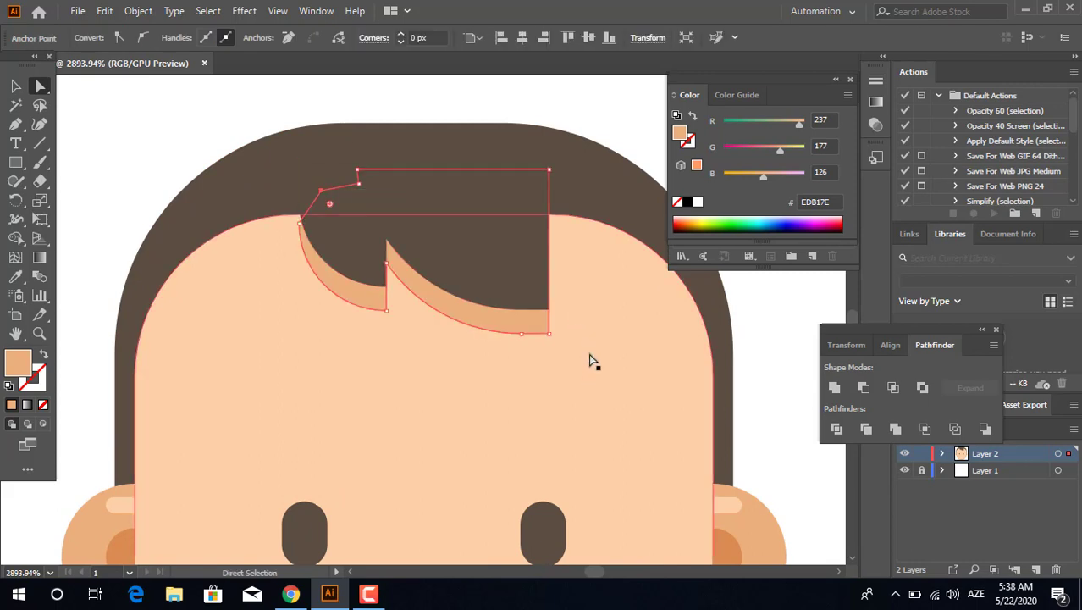
pyautogui.moveTo(547, 169); pyautogui.dragTo(508, 182)
pyautogui.moveTo(549, 333); pyautogui.dragTo(564, 323)
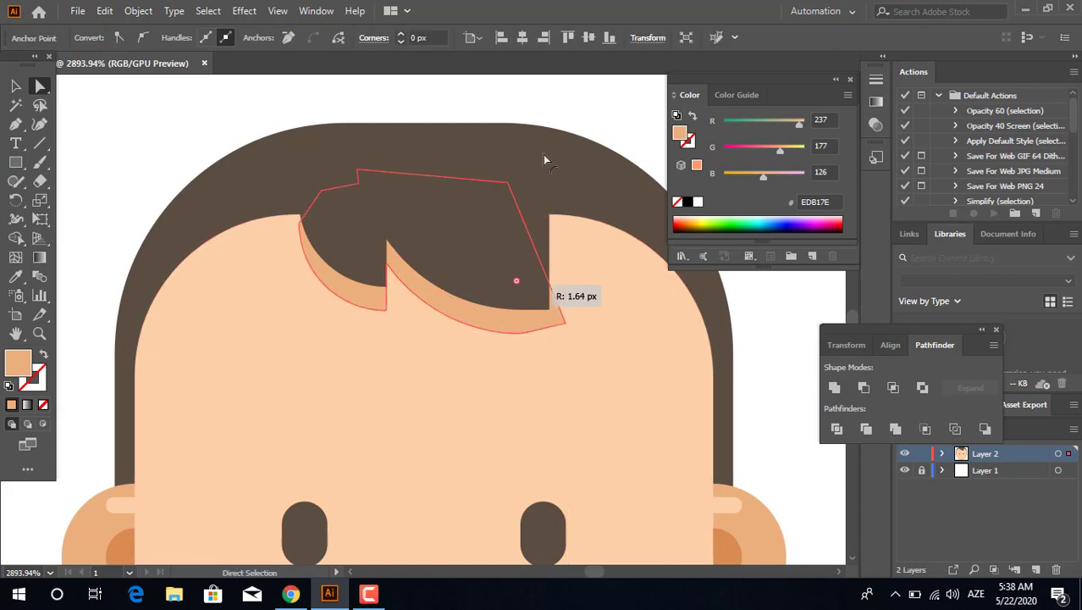
pyautogui.moveTo(394, 310); pyautogui.dragTo(401, 304)
pyautogui.press('z')
pyautogui.moveTo(504, 309); pyautogui.dragTo(195, 254)
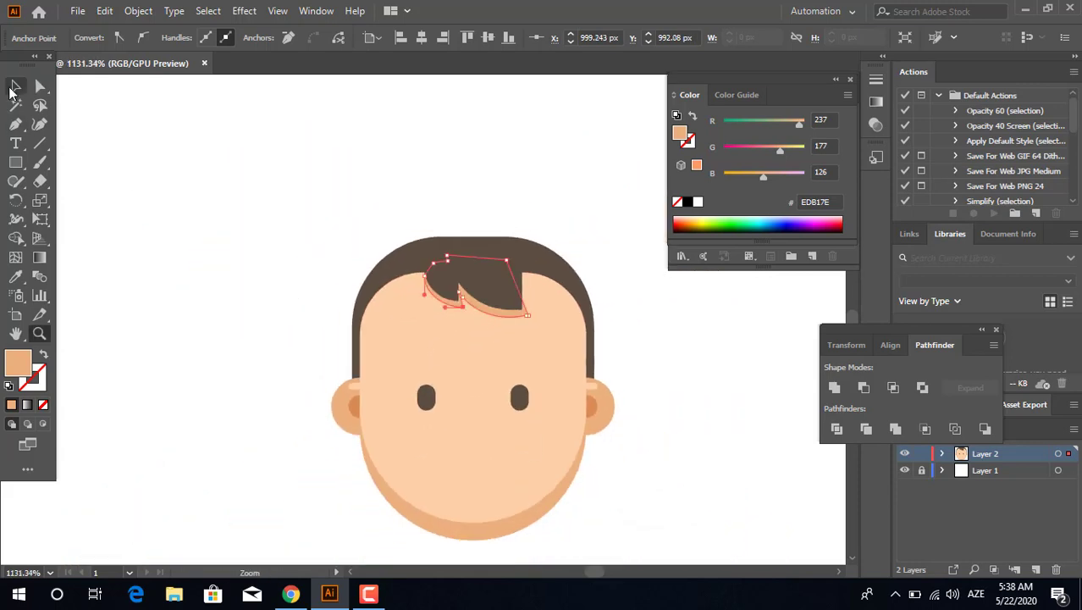
pyautogui.click(13, 88)
pyautogui.click(245, 190)
# Examine the whole head with its fringe shadow.
pyautogui.press('z')
pyautogui.moveTo(453, 292); pyautogui.dragTo(385, 311)
pyautogui.press('space')
pyautogui.moveTo(642, 378); pyautogui.dragTo(598, 323)
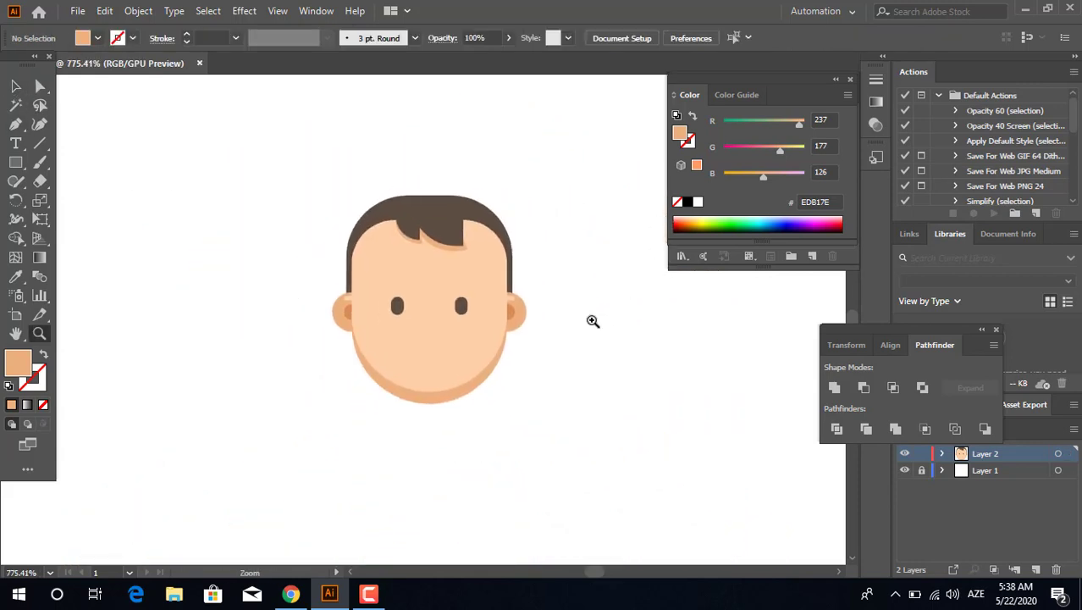
pyautogui.moveTo(509, 340)
pyautogui.mouseDown()
pyautogui.moveTo(559, 373)
pyautogui.moveTo(512, 347)
pyautogui.moveTo(505, 326)
pyautogui.mouseUp()
pyautogui.press('space')
pyautogui.press('space')
pyautogui.moveTo(485, 374); pyautogui.dragTo(483, 398)
pyautogui.moveTo(447, 387); pyautogui.dragTo(496, 411)
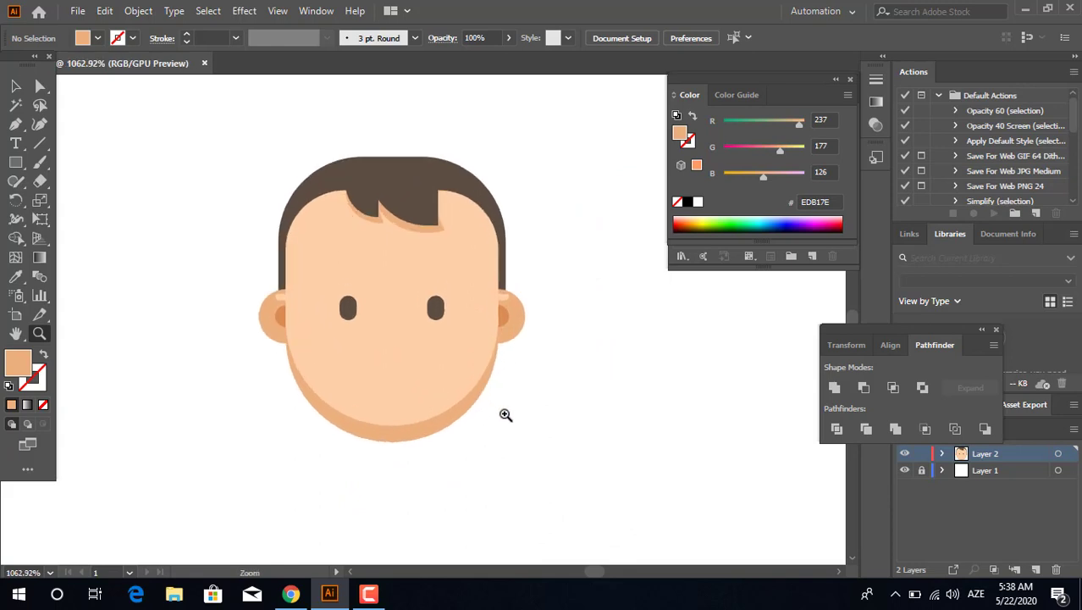
# Draw a slightly curved mouth about 4 px wide below the eyes with the Pen tool, using an EDB17E stroke and no fill.
pyautogui.moveTo(292, 297); pyautogui.dragTo(477, 396)
pyautogui.press('space')
pyautogui.press('space')
pyautogui.moveTo(436, 392); pyautogui.dragTo(430, 435)
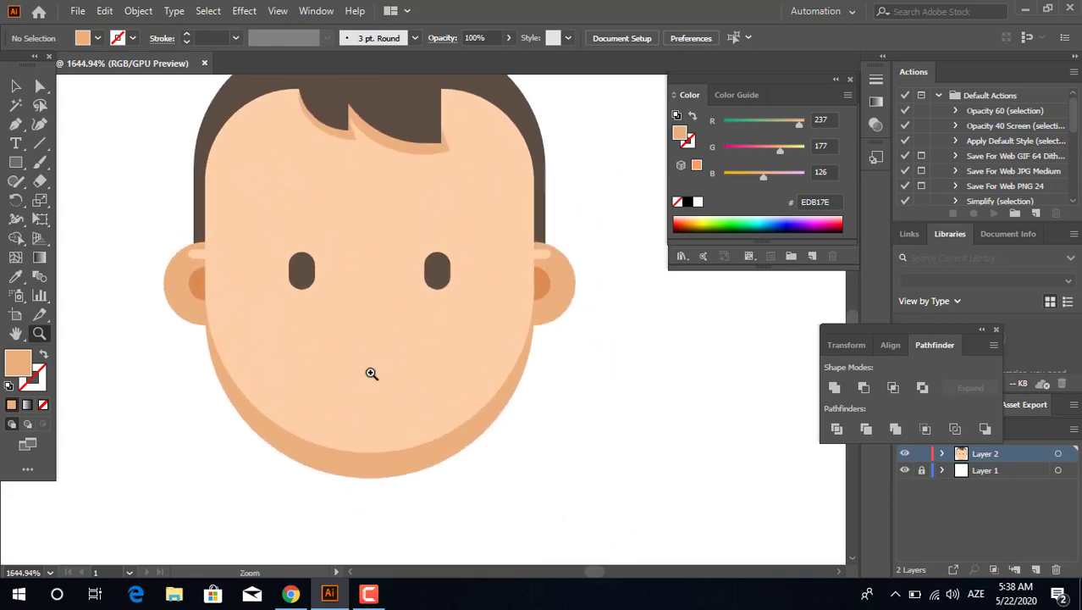
pyautogui.moveTo(371, 373); pyautogui.dragTo(395, 404)
pyautogui.click(15, 124)
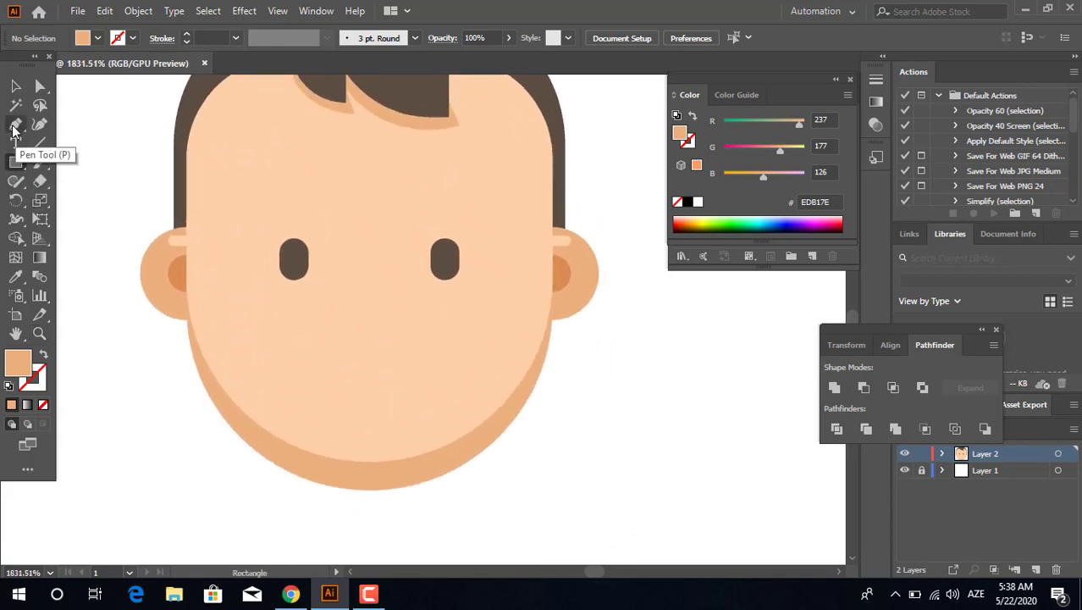
pyautogui.click(328, 362)
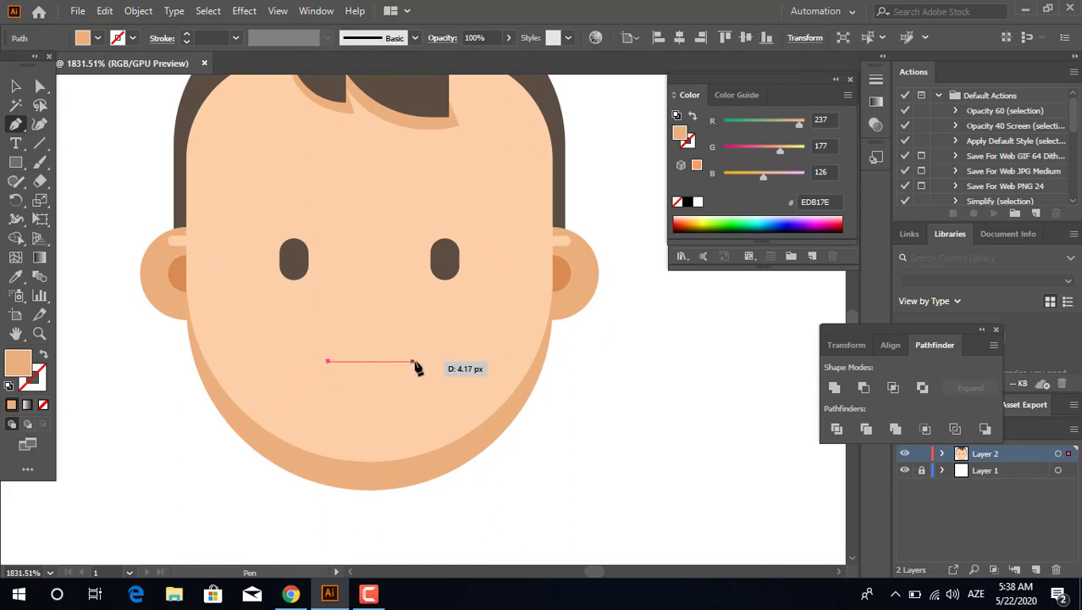
pyautogui.click(446, 351)
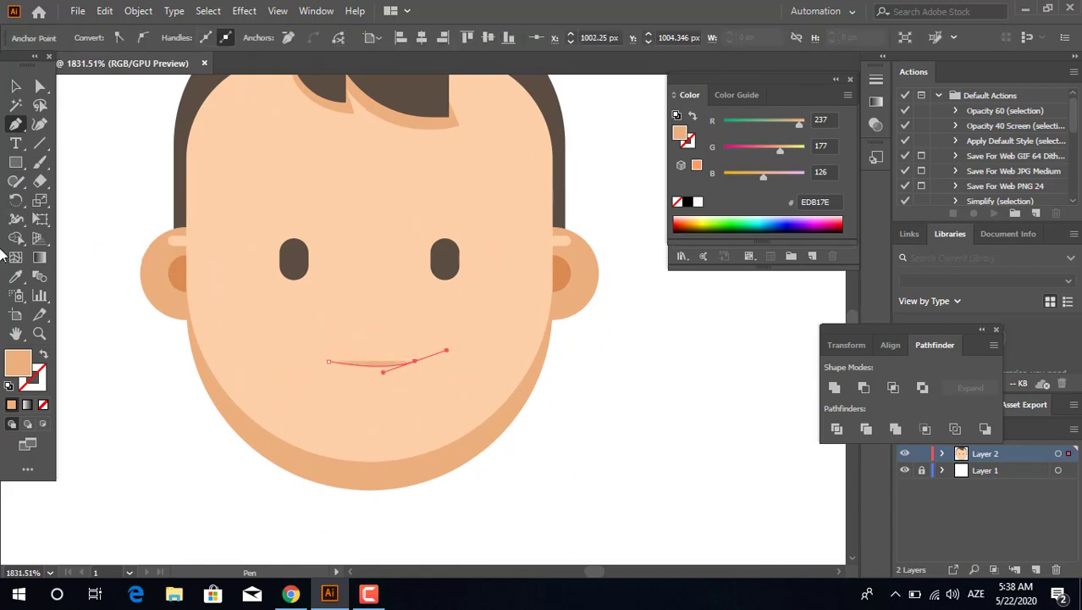
pyautogui.click(44, 353)
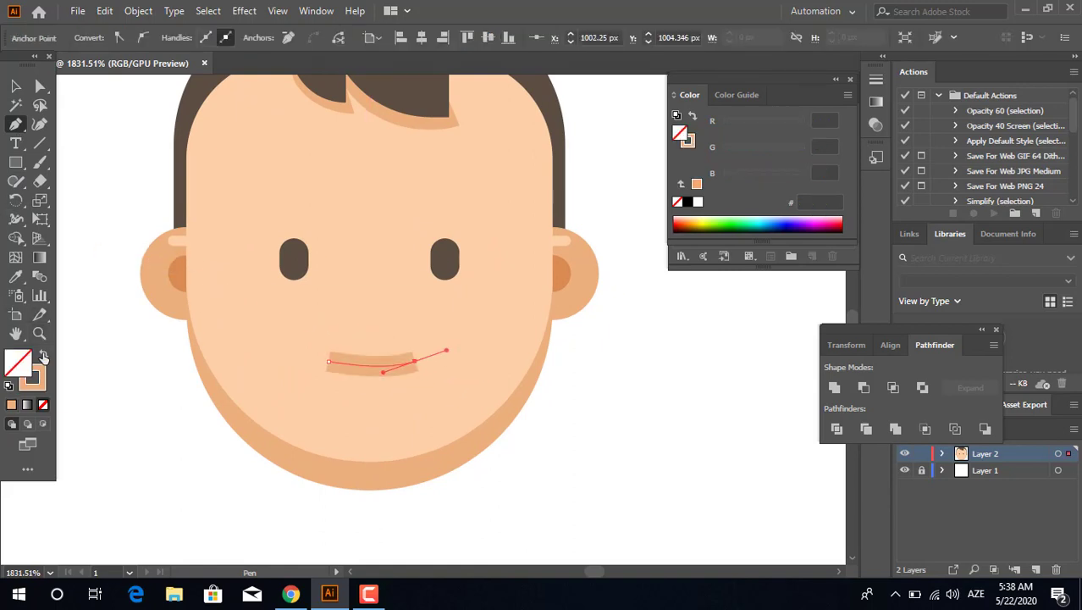
# Apply the lens-shaped variable width profile to the mouth stroke so both ends taper.
pyautogui.click(391, 373)
pyautogui.click(296, 39)
pyautogui.click(269, 101)
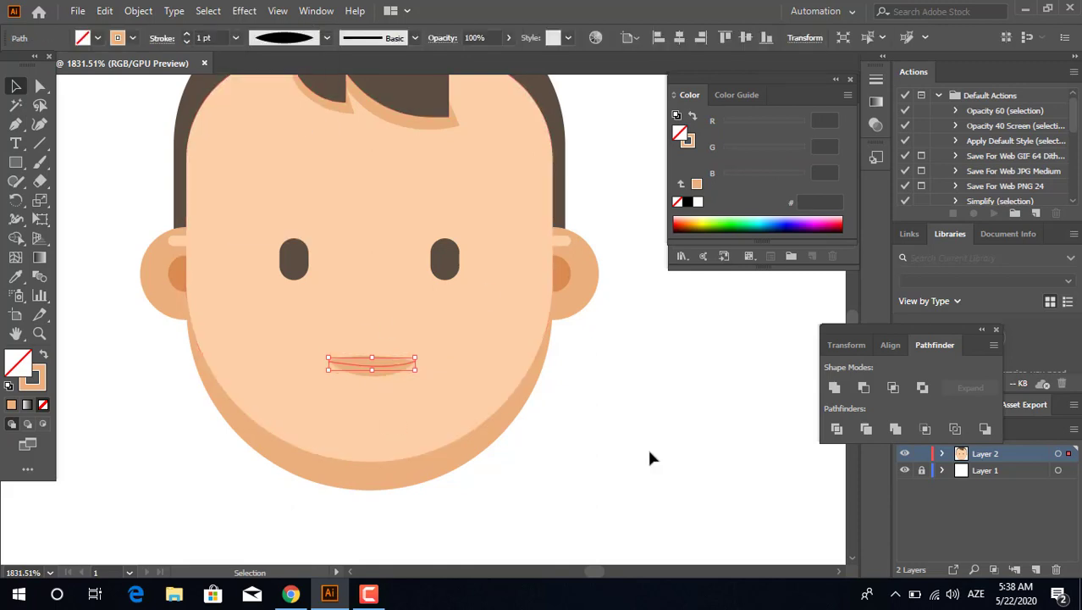
pyautogui.click(647, 446)
# Add a middle anchor to the mouth with the Curvature tool and pull it into an even, deeper smile.
pyautogui.click(381, 367)
pyautogui.press('z')
pyautogui.click(373, 412)
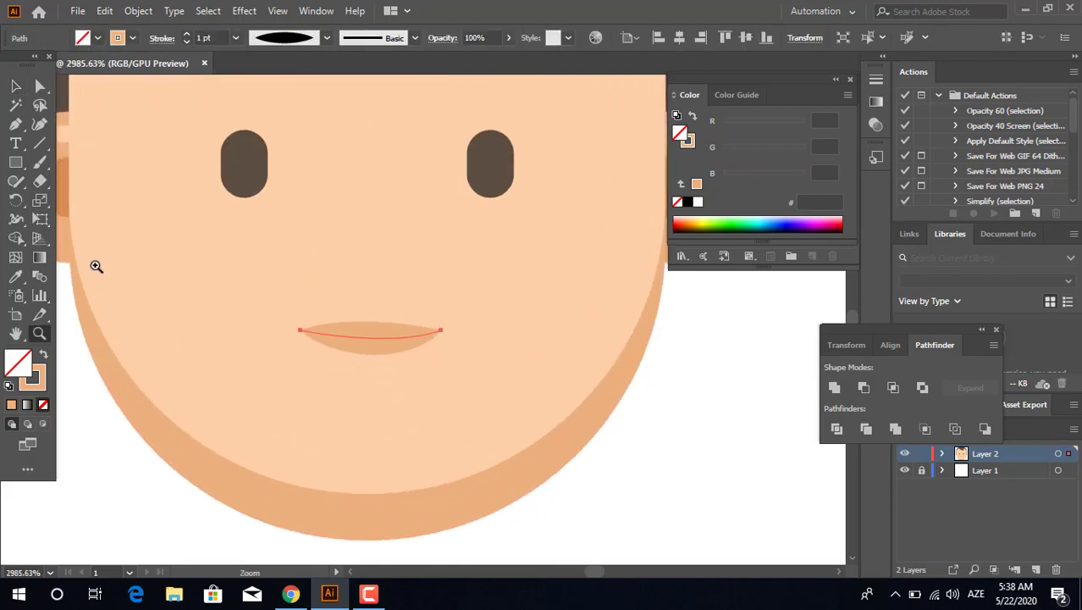
pyautogui.click(376, 339)
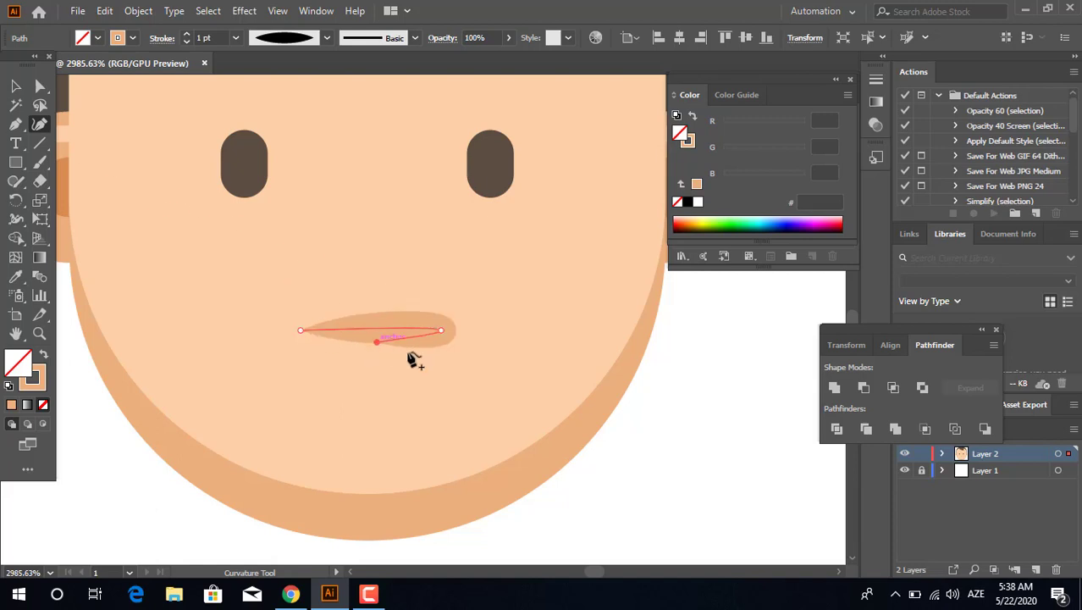
pyautogui.press('Escape')
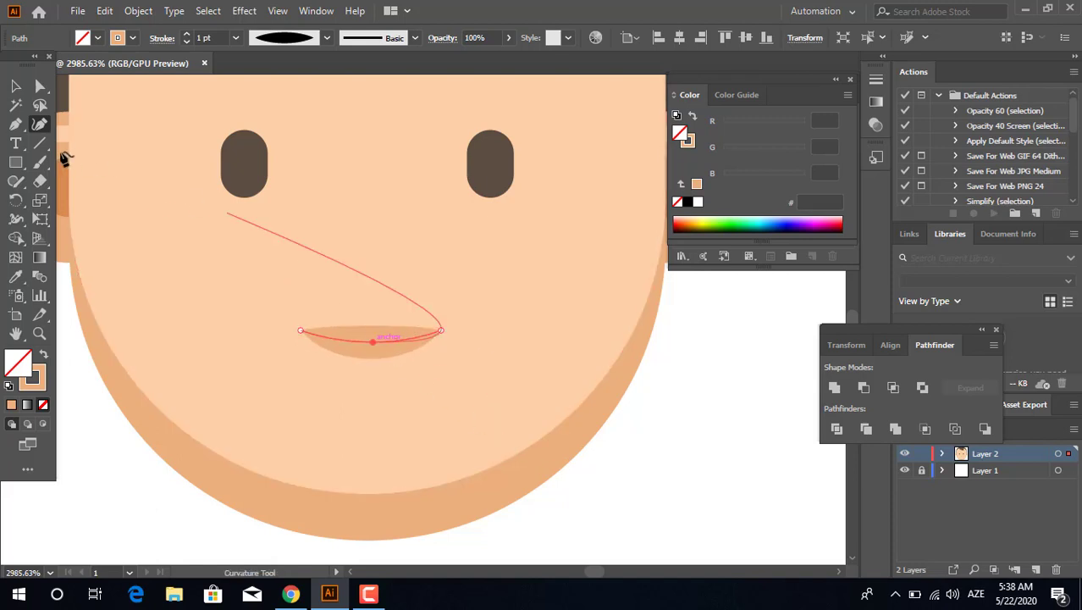
pyautogui.click(16, 88)
pyautogui.click(647, 442)
# Group the fringe with its shadow.
pyautogui.press('z')
pyautogui.moveTo(647, 442); pyautogui.dragTo(419, 412)
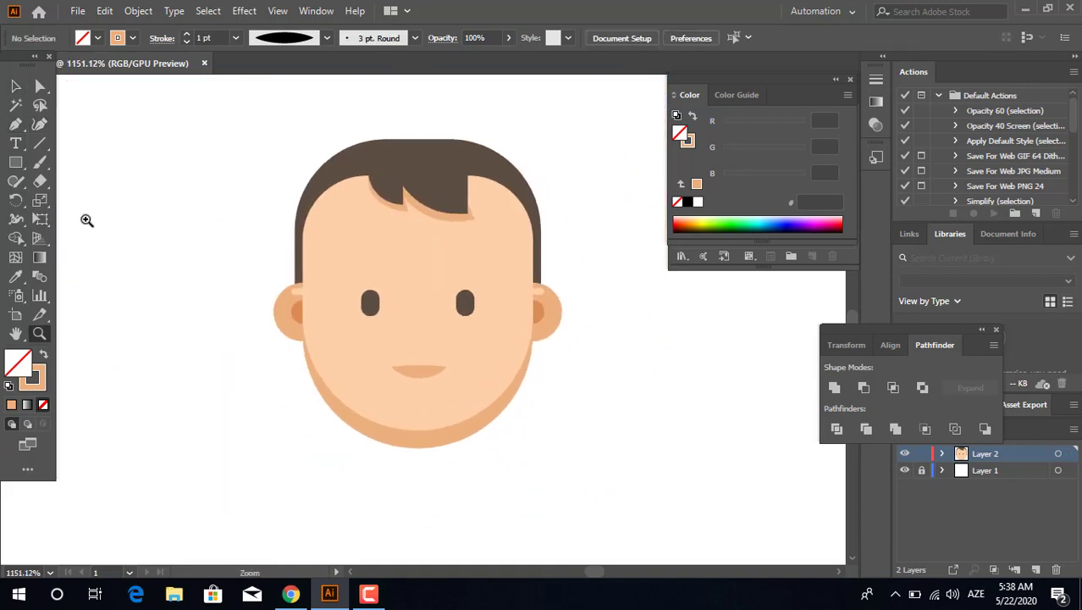
pyautogui.click(433, 200)
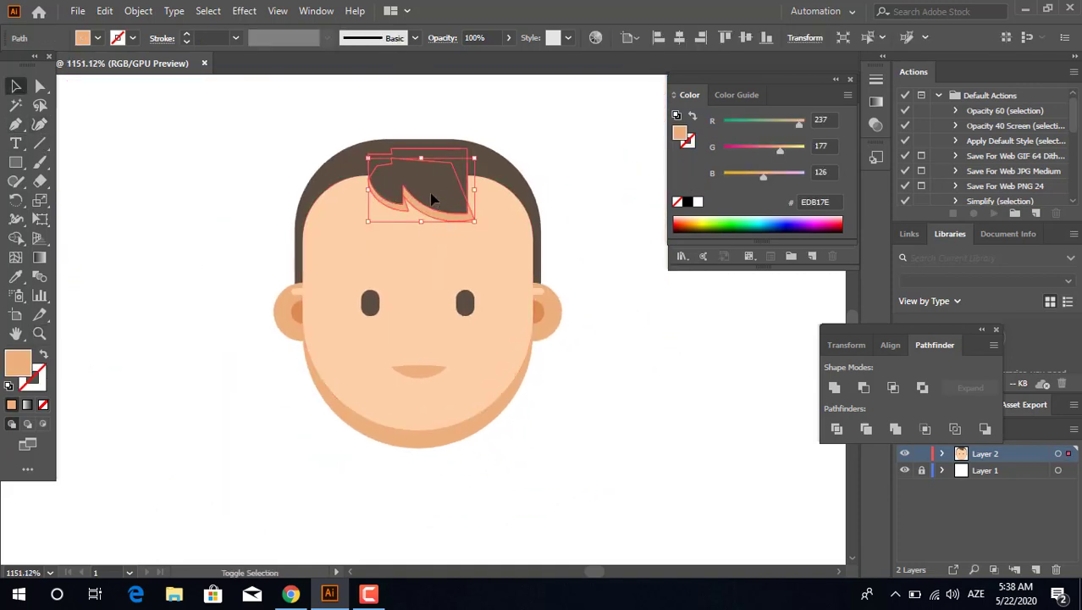
pyautogui.rightClick(441, 189)
pyautogui.click(482, 286)
pyautogui.click(628, 417)
# Centre all parts of the head horizontally on each other.
pyautogui.hotkey('ctrl', 'a')
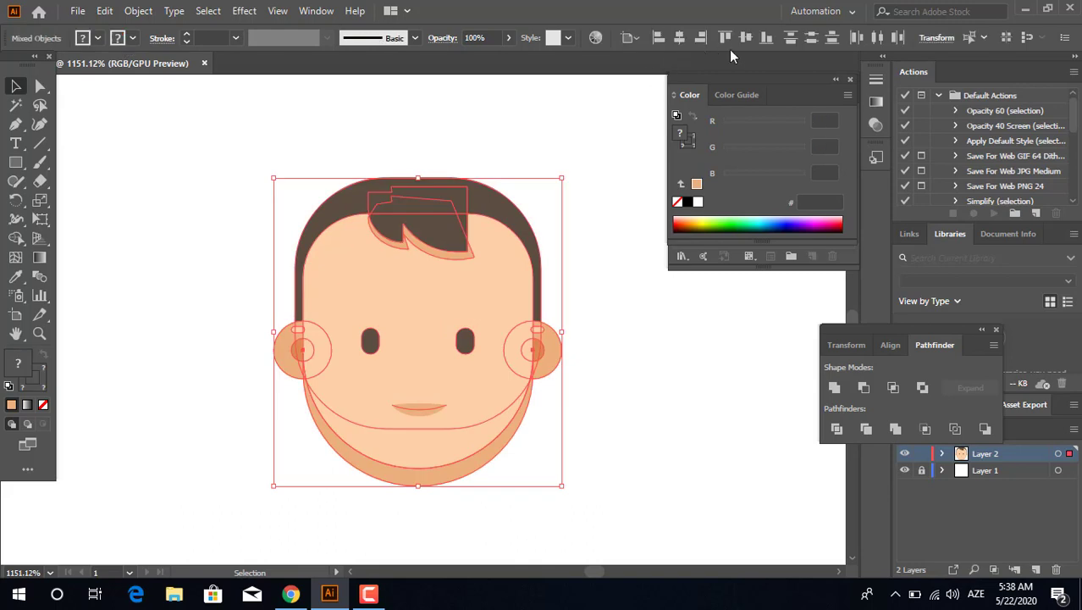
pyautogui.click(680, 38)
pyautogui.click(610, 443)
# Place a diagonally rotated copy of the mouth on the forehead and expand it into a filled shape for an eyebrow.
pyautogui.press('z')
pyautogui.moveTo(609, 446); pyautogui.dragTo(121, 151)
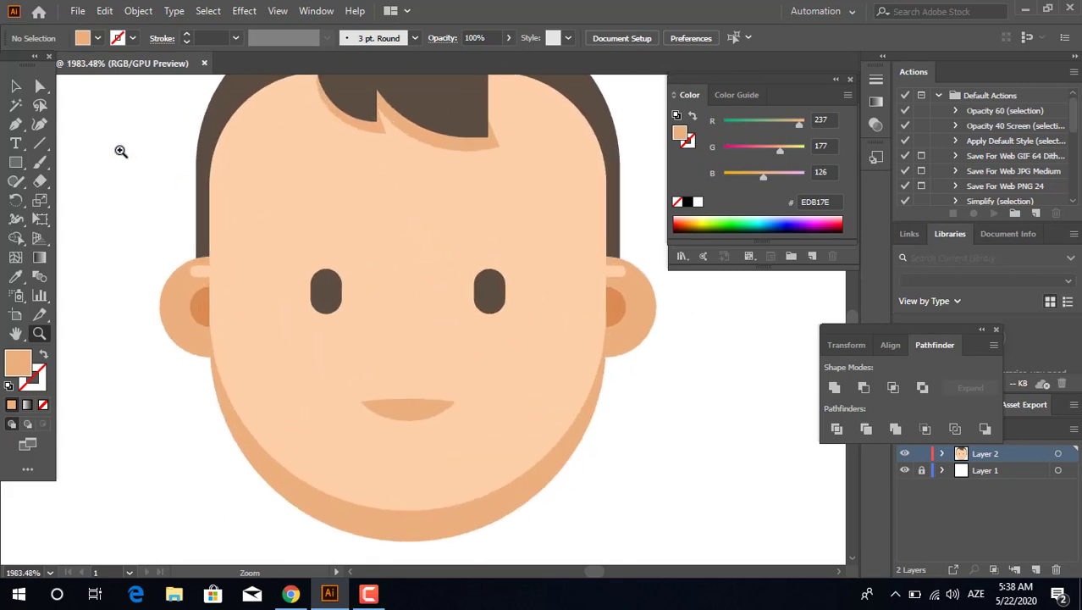
pyautogui.click(17, 86)
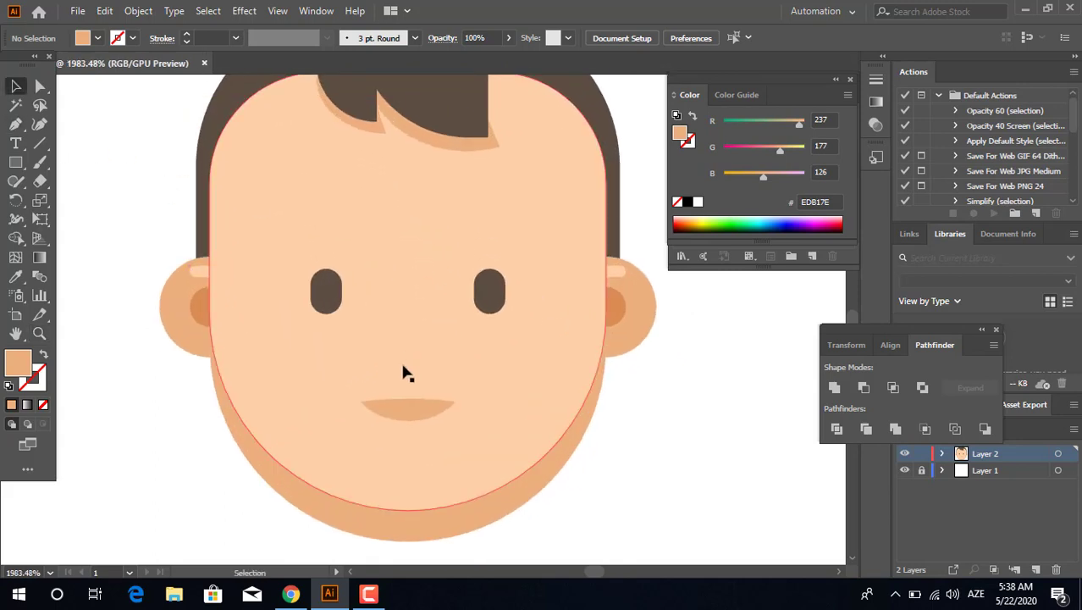
pyautogui.moveTo(403, 410); pyautogui.dragTo(440, 265)
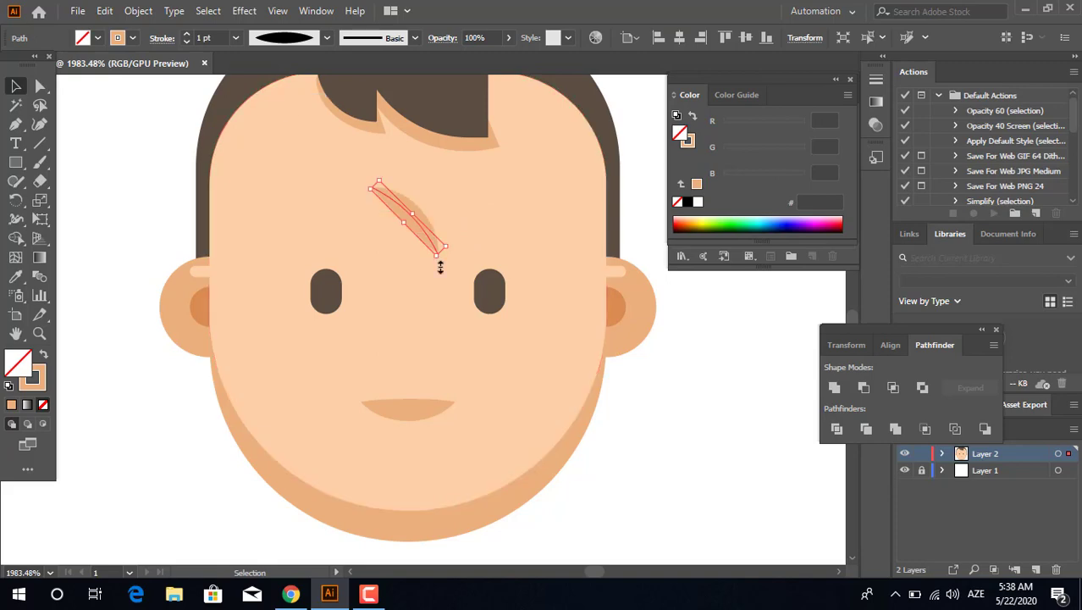
pyautogui.click(134, 11)
pyautogui.click(263, 212)
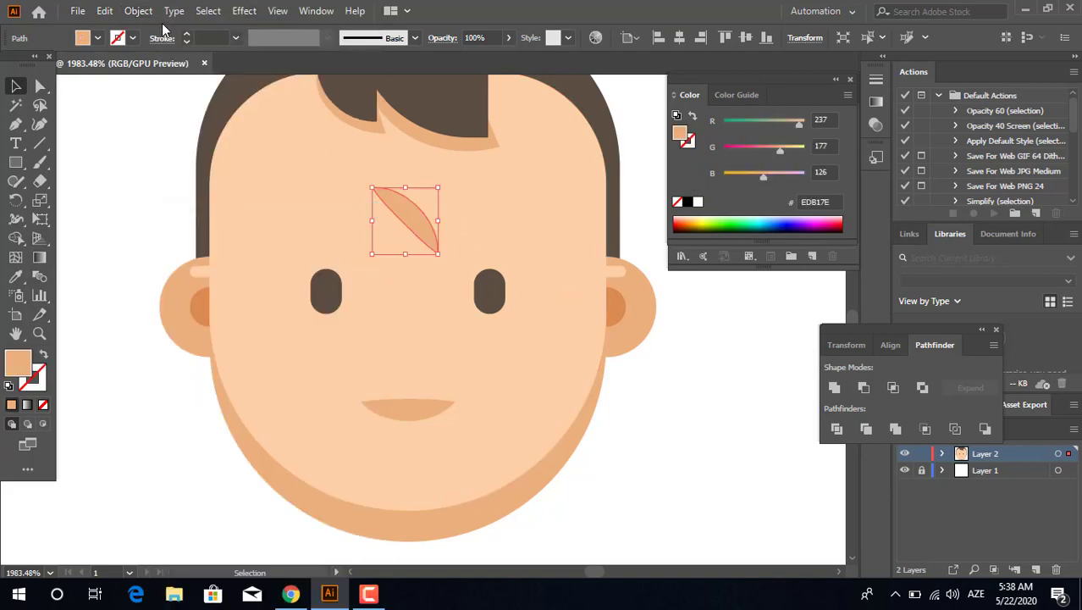
pyautogui.click(142, 11)
pyautogui.click(479, 335)
# Move the eyebrow above the right-hand eye, rotate it about 26°, and fill it with the hair brown 5B4D42.
pyautogui.moveTo(416, 239); pyautogui.dragTo(514, 239)
pyautogui.moveTo(546, 275); pyautogui.dragTo(551, 243)
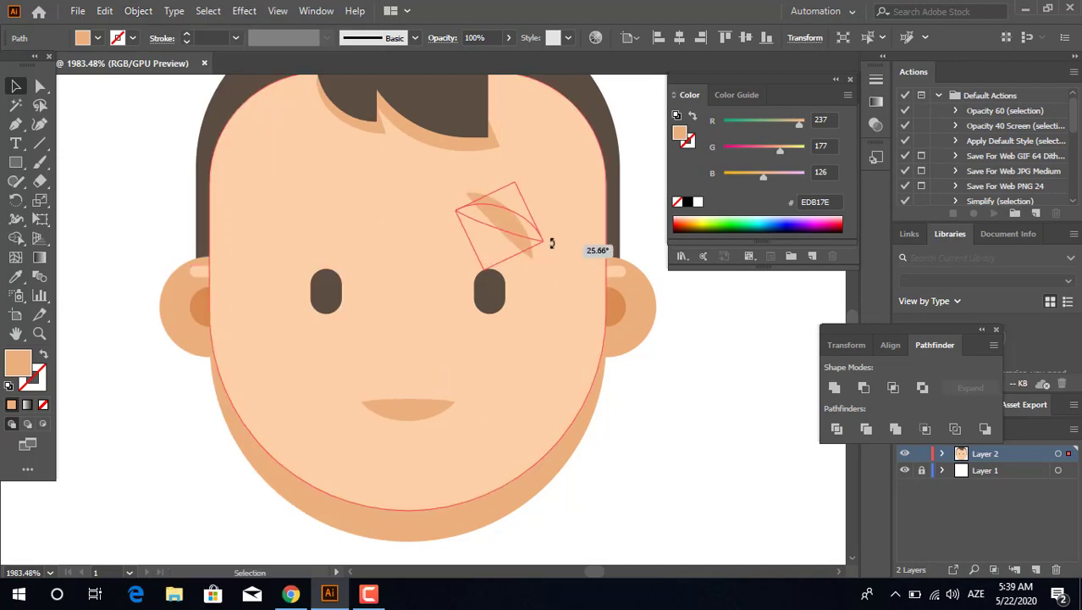
pyautogui.click(15, 276)
pyautogui.click(203, 194)
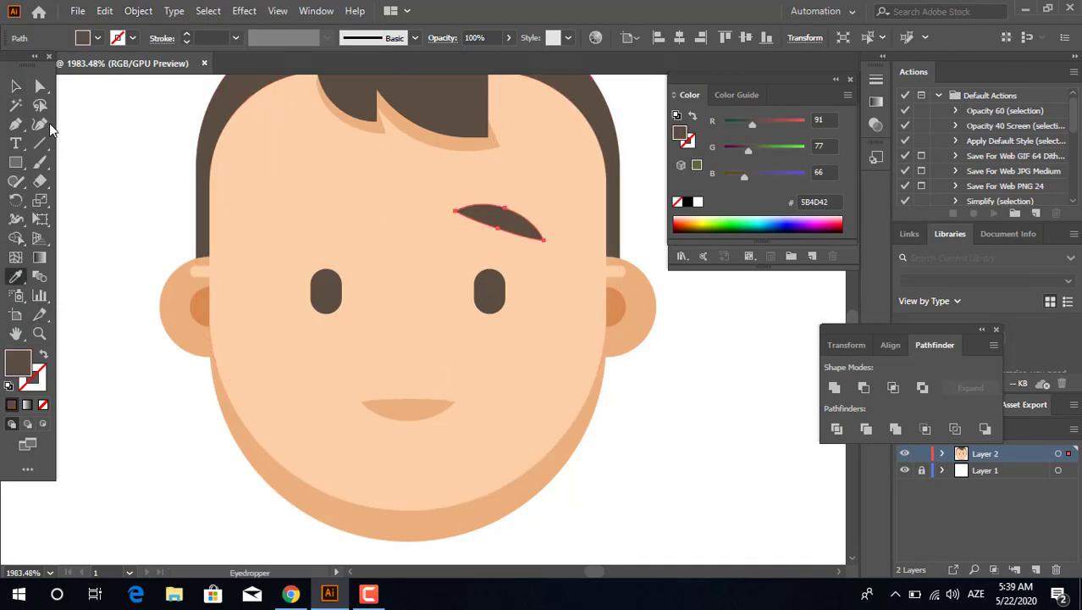
pyautogui.click(15, 86)
pyautogui.click(794, 473)
# Duplicate the eyebrow above the left-hand eye and reflect the copy across the vertical axis.
pyautogui.moveTo(517, 230); pyautogui.dragTo(359, 231)
pyautogui.rightClick(359, 230)
pyautogui.moveTo(490, 477)
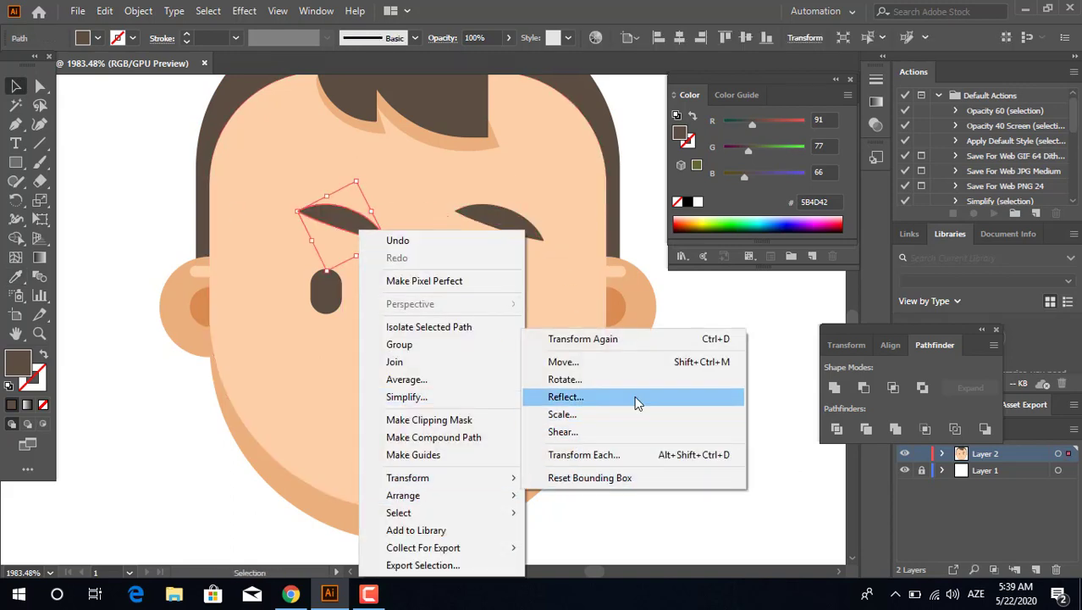
pyautogui.click(635, 395)
pyautogui.click(543, 397)
pyautogui.click(362, 218)
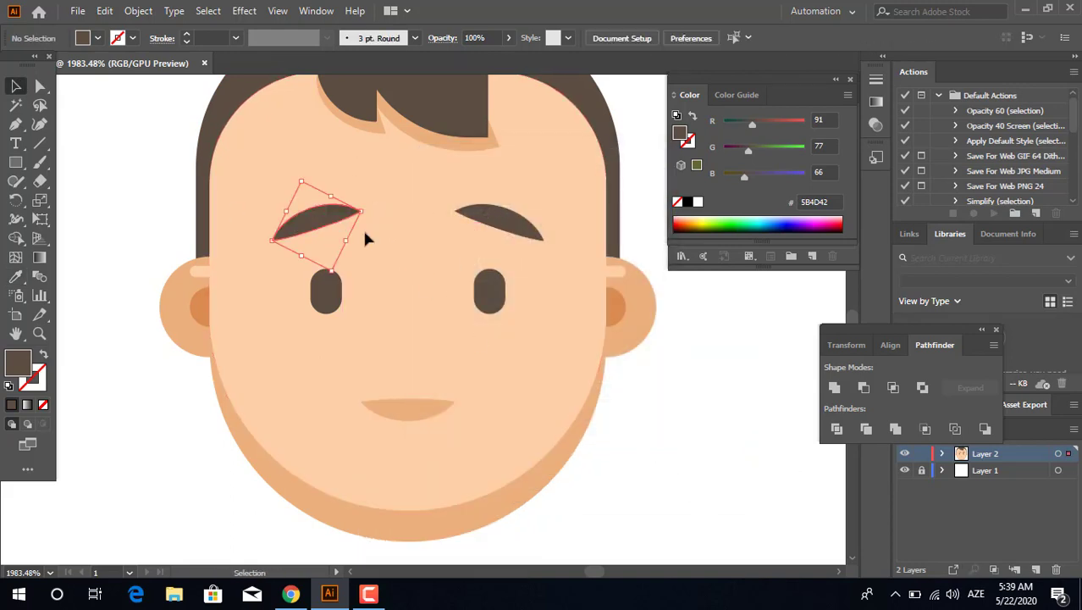
# Nudge the right-hand eyebrow slightly inward and group both eyebrows.
pyautogui.moveTo(541, 229); pyautogui.dragTo(530, 228)
pyautogui.keyDown('shift'); pyautogui.click(314, 229); pyautogui.keyUp('shift')
pyautogui.rightClick(508, 221)
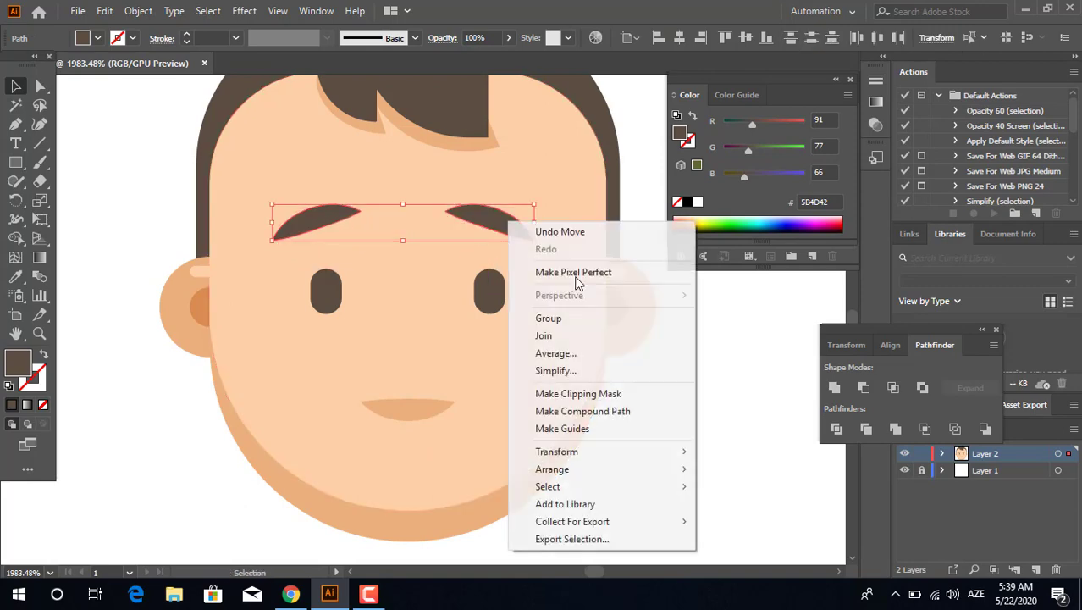
pyautogui.click(559, 318)
pyautogui.click(692, 416)
# Centre the eyebrow group horizontally with the rest of the head.
pyautogui.hotkey('ctrl', 'a')
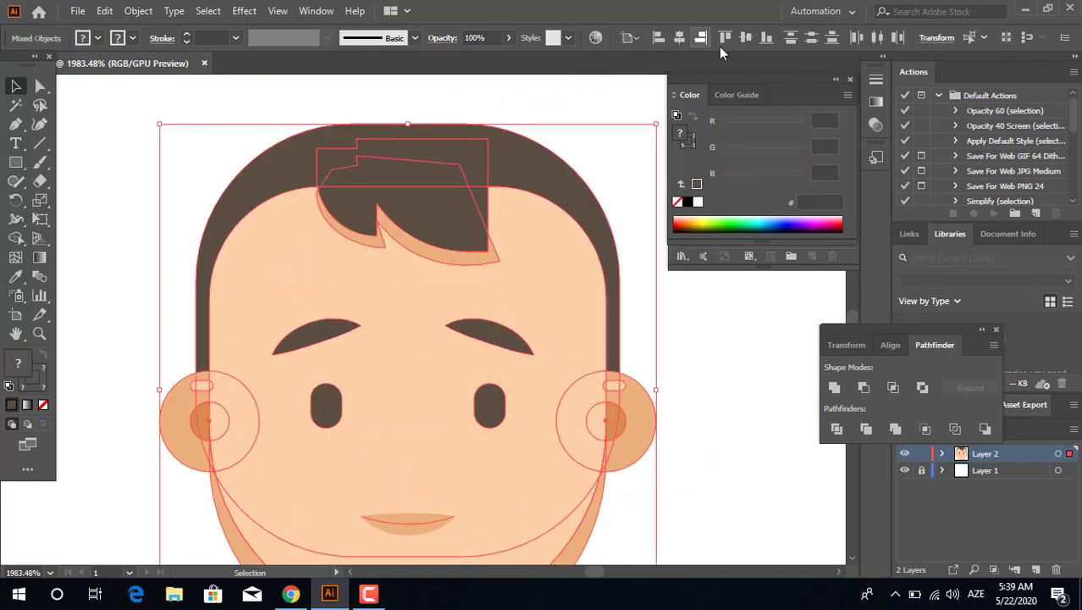
pyautogui.click(681, 38)
pyautogui.click(705, 374)
# Draw an upright rectangle overlapping the chin as the neck and fill it with the chin shadow colour EDB17E.
pyautogui.press('z')
pyautogui.moveTo(705, 374); pyautogui.dragTo(398, 263)
pyautogui.moveTo(584, 360); pyautogui.dragTo(583, 325)
pyautogui.moveTo(513, 349); pyautogui.dragTo(423, 381)
pyautogui.moveTo(455, 425); pyautogui.dragTo(436, 412)
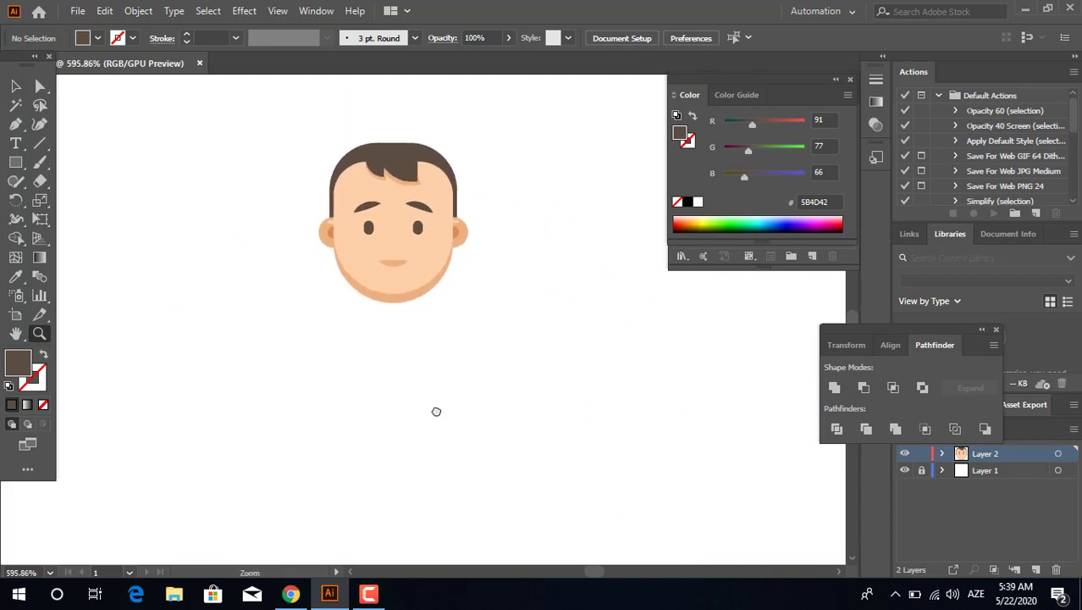
pyautogui.press('z')
pyautogui.moveTo(322, 244)
pyautogui.mouseDown()
pyautogui.moveTo(456, 315)
pyautogui.moveTo(481, 399)
pyautogui.mouseUp()
pyautogui.click(19, 281)
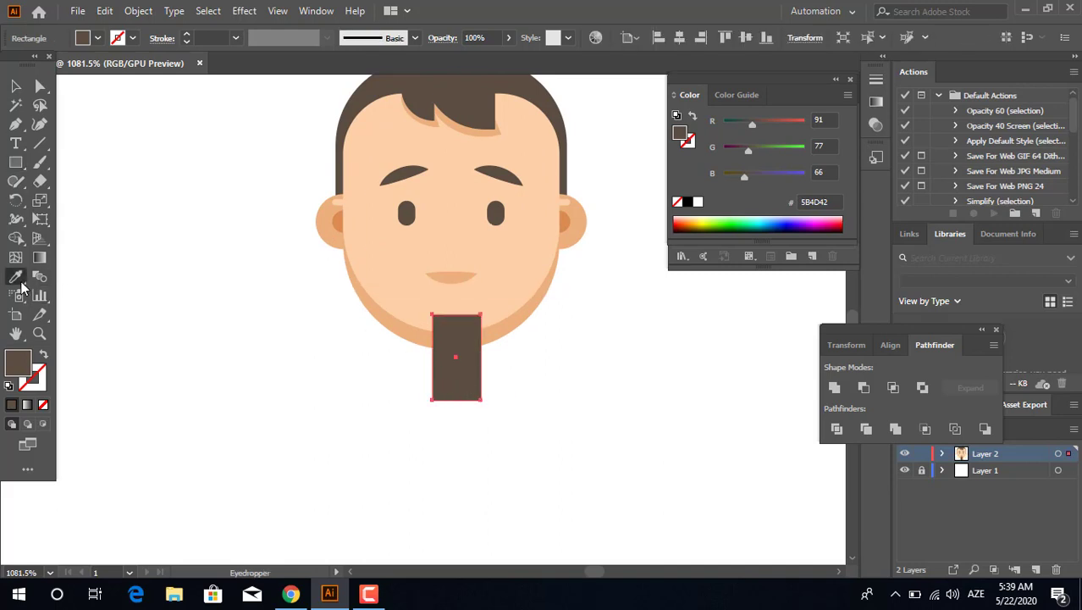
pyautogui.click(402, 327)
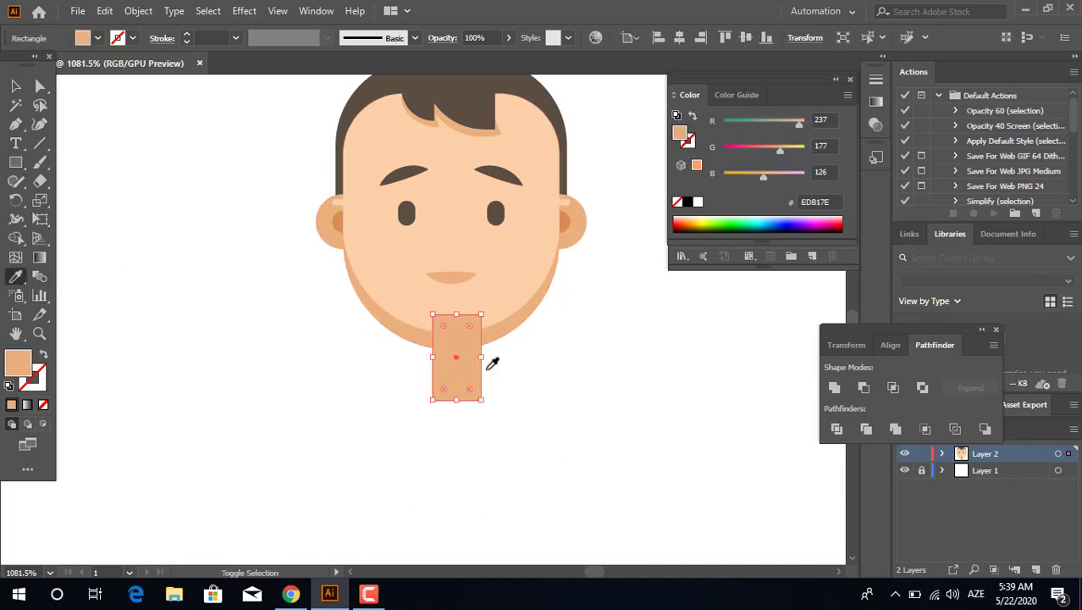
# Centre the neck horizontally with the rest of the head.
pyautogui.click(21, 88)
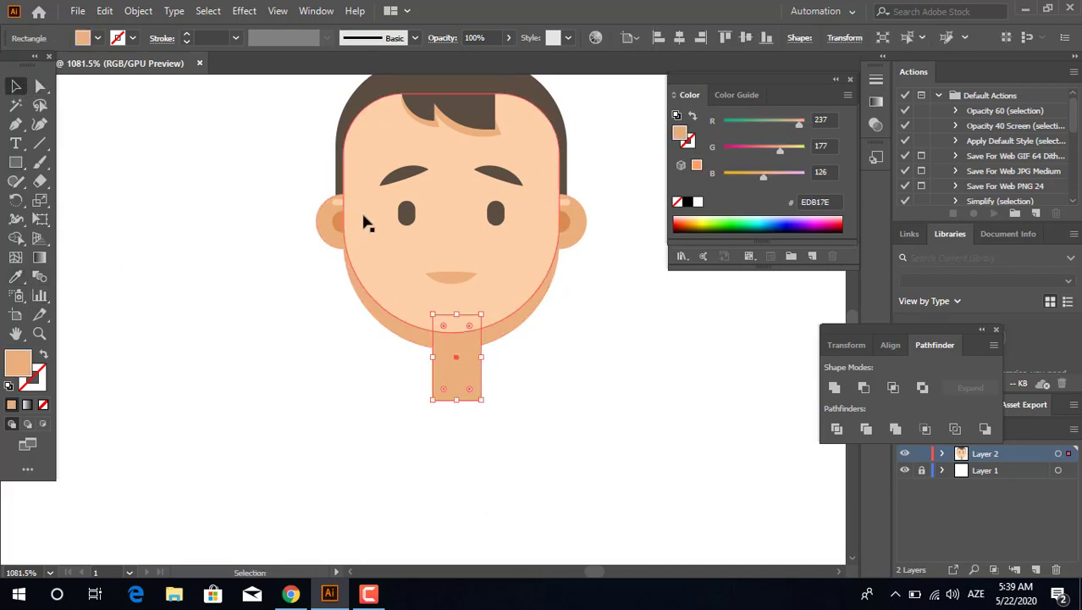
pyautogui.scroll(3, 431, 238)
pyautogui.hotkey('ctrl', 'a')
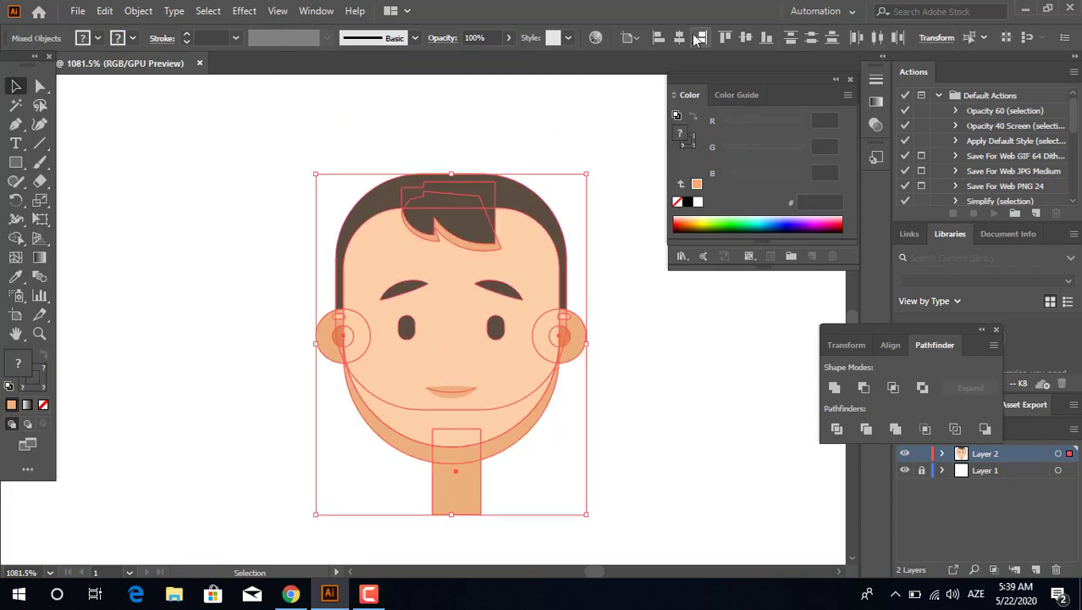
pyautogui.press('z')
pyautogui.moveTo(584, 462); pyautogui.dragTo(605, 386)
pyautogui.click(17, 86)
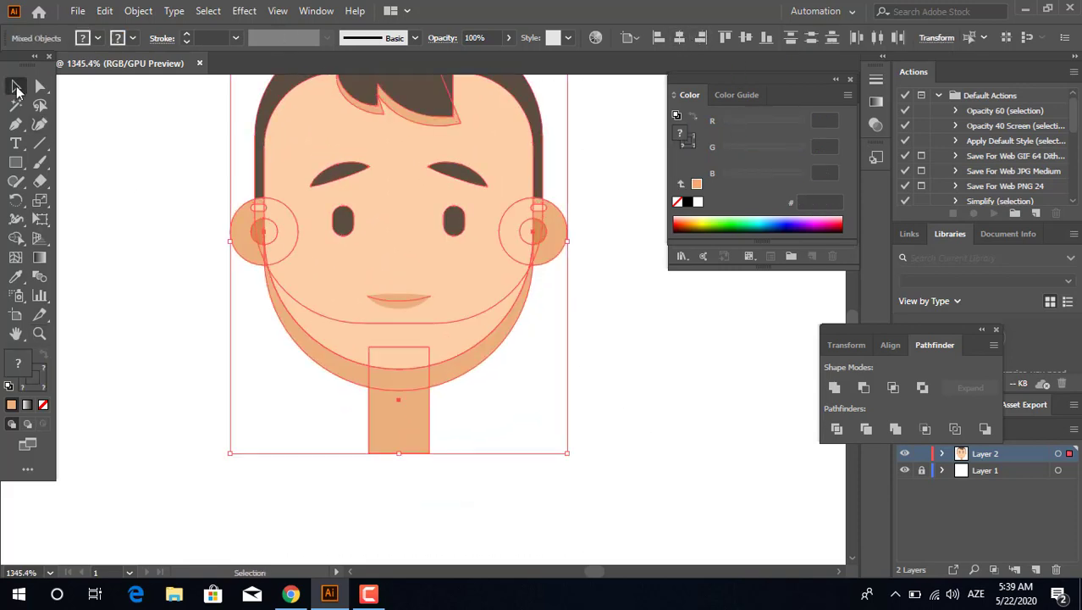
pyautogui.click(520, 444)
# Duplicate the neck slightly higher with fully rounded corners and fill the copy with the inner ear colour D88C52 as a shadow.
pyautogui.click(391, 420)
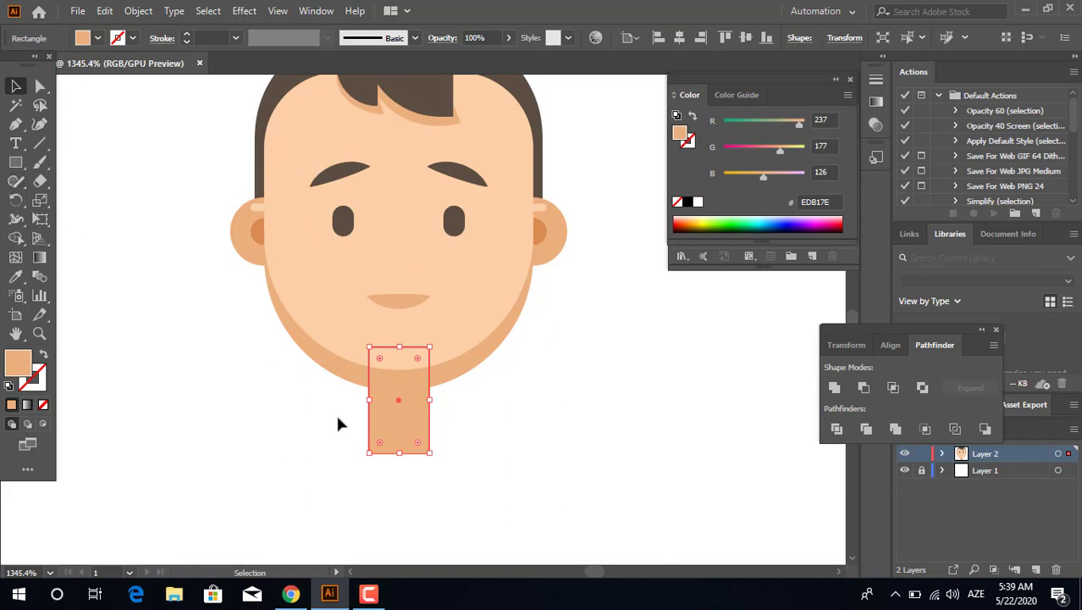
pyautogui.moveTo(409, 435); pyautogui.dragTo(409, 421)
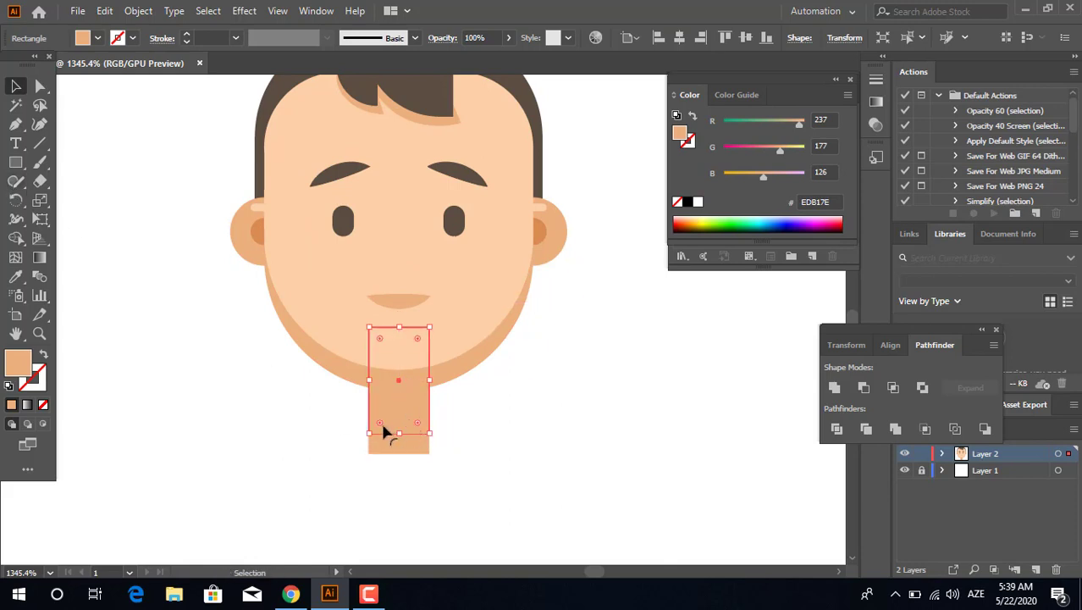
pyautogui.click(15, 276)
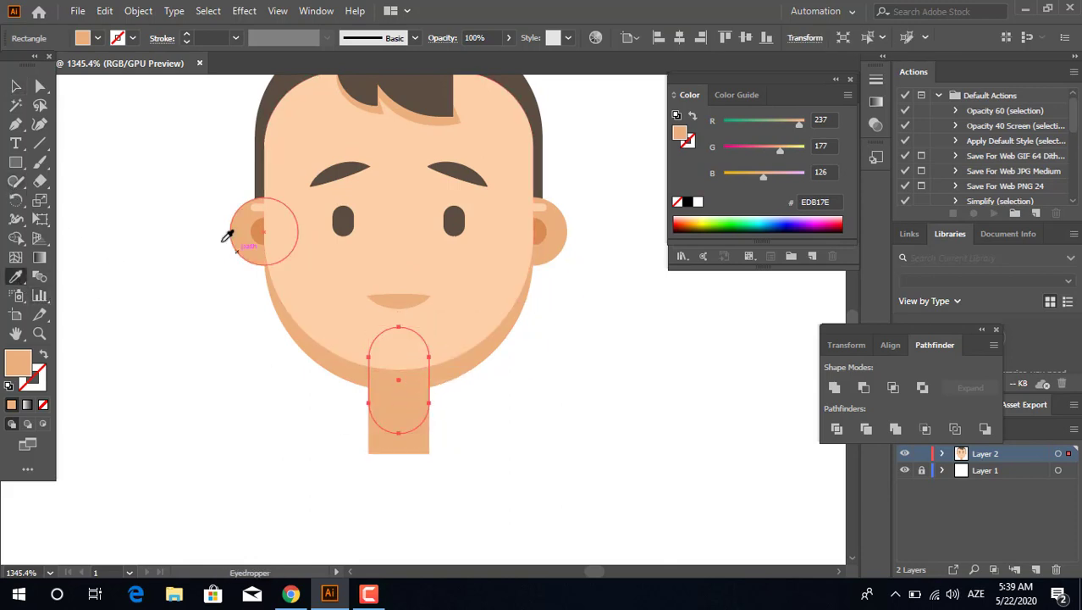
pyautogui.click(258, 233)
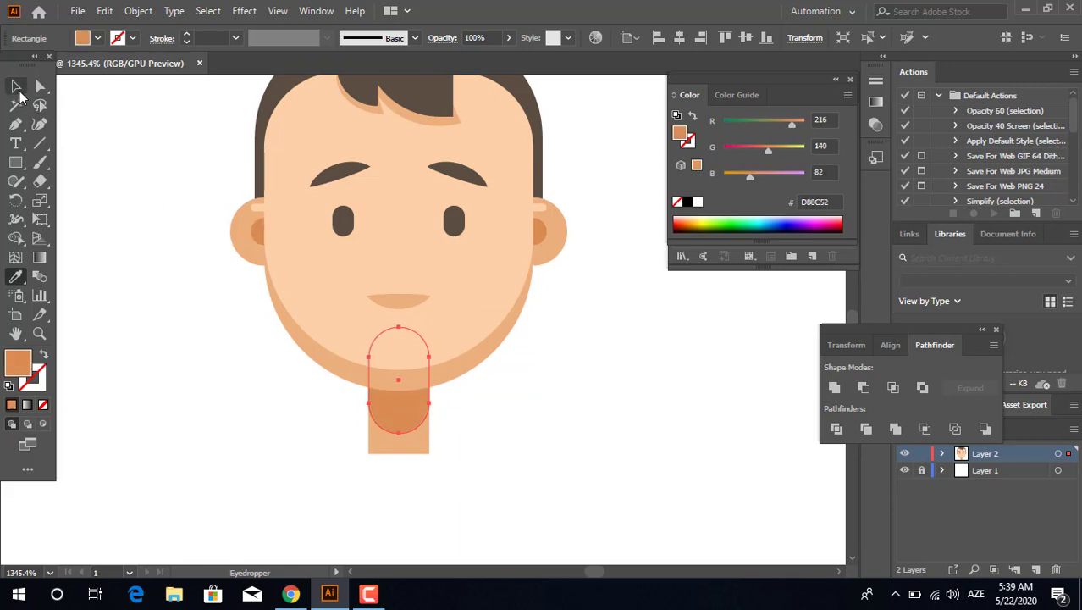
# Raise the rounded neck shadow closer under the chin and apply Pathfinder Unite to it.
pyautogui.click(17, 88)
pyautogui.moveTo(412, 414); pyautogui.dragTo(410, 390)
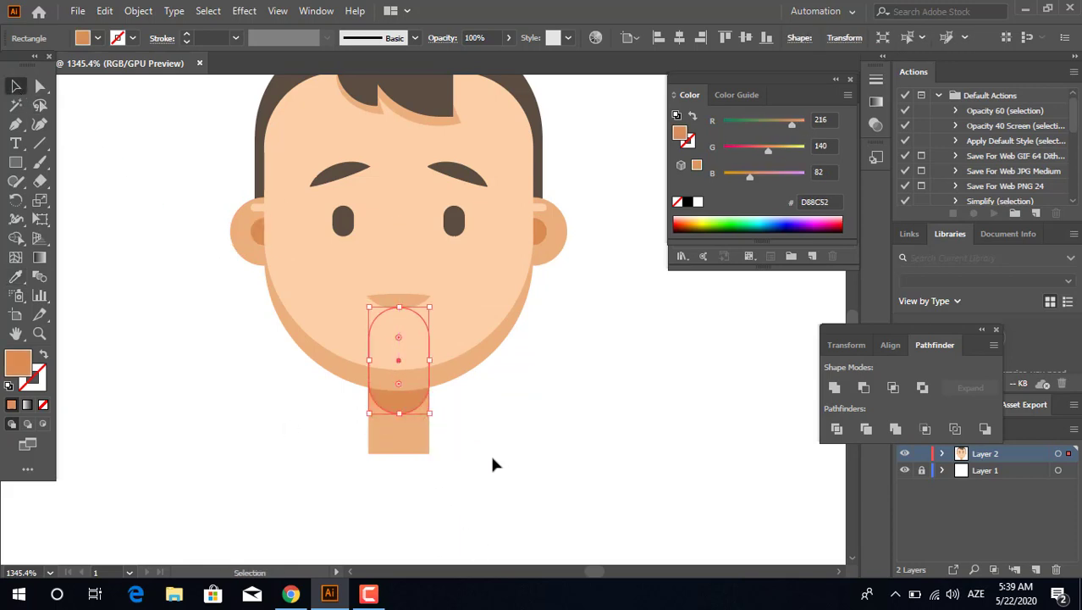
pyautogui.click(489, 452)
pyautogui.press('z')
pyautogui.moveTo(577, 409); pyautogui.dragTo(386, 408)
pyautogui.moveTo(551, 458); pyautogui.dragTo(443, 429)
pyautogui.moveTo(418, 395); pyautogui.dragTo(505, 515)
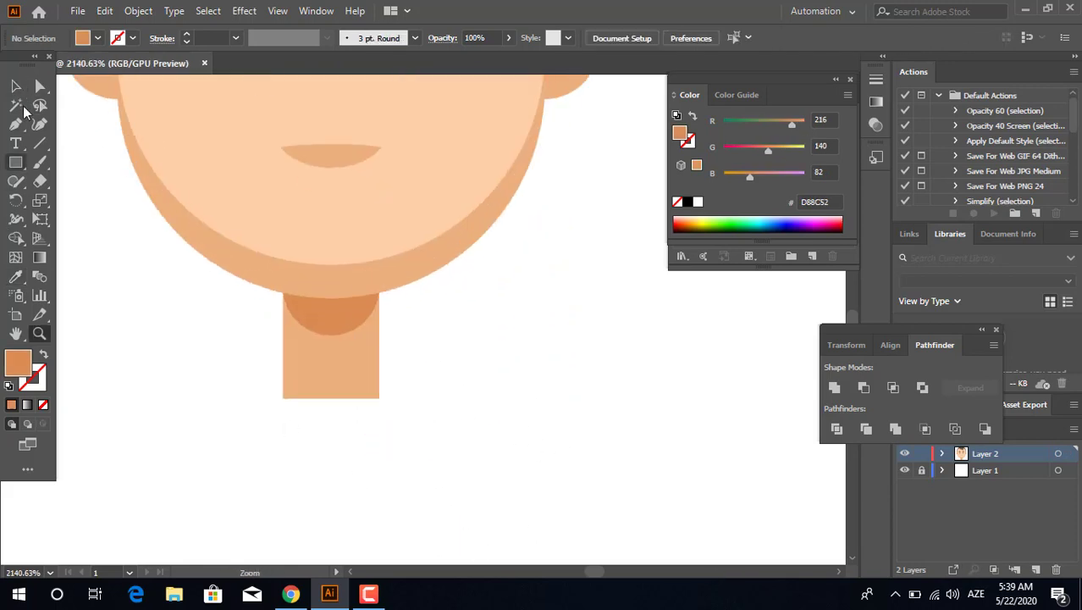
pyautogui.click(17, 87)
pyautogui.click(339, 321)
pyautogui.click(834, 388)
pyautogui.press('z')
pyautogui.moveTo(632, 335); pyautogui.dragTo(376, 339)
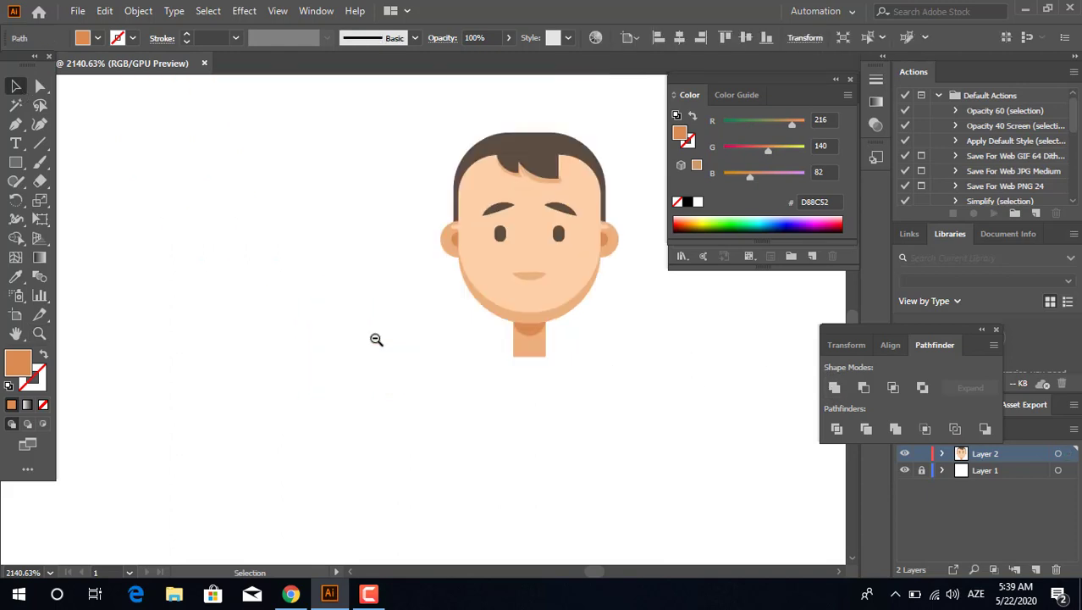
# Draw a wide rectangle below the neck and fill it with dark grey 4F4A46.
pyautogui.moveTo(529, 311); pyautogui.dragTo(470, 338)
pyautogui.moveTo(476, 391); pyautogui.dragTo(437, 331)
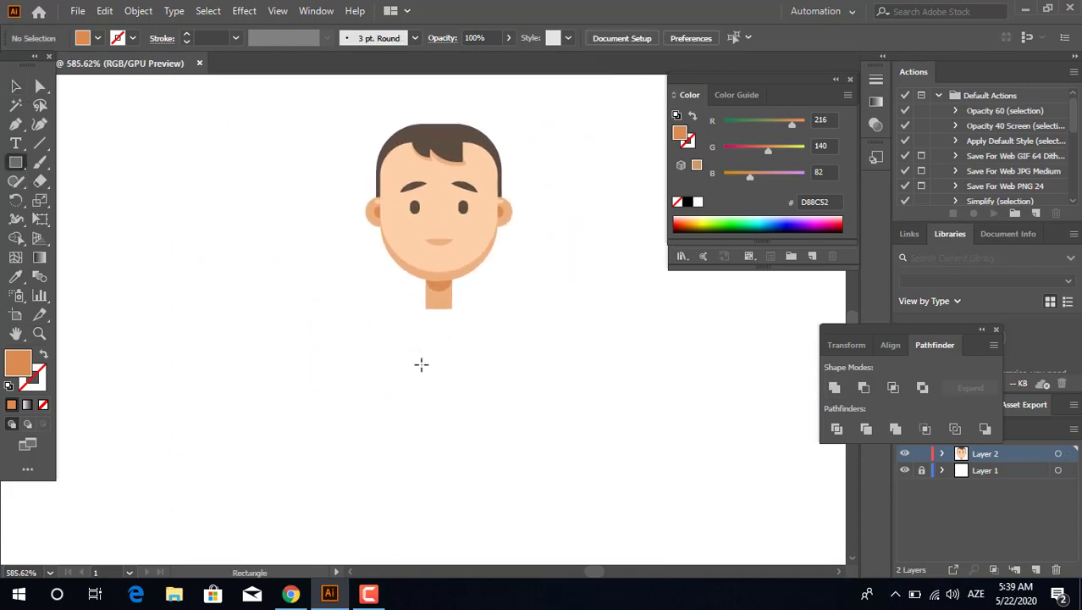
pyautogui.moveTo(306, 301)
pyautogui.mouseDown()
pyautogui.moveTo(602, 393)
pyautogui.moveTo(548, 392)
pyautogui.moveTo(522, 376)
pyautogui.mouseUp()
pyautogui.hotkey('ctrl', 'z')
pyautogui.press('z')
pyautogui.moveTo(370, 330); pyautogui.dragTo(544, 432)
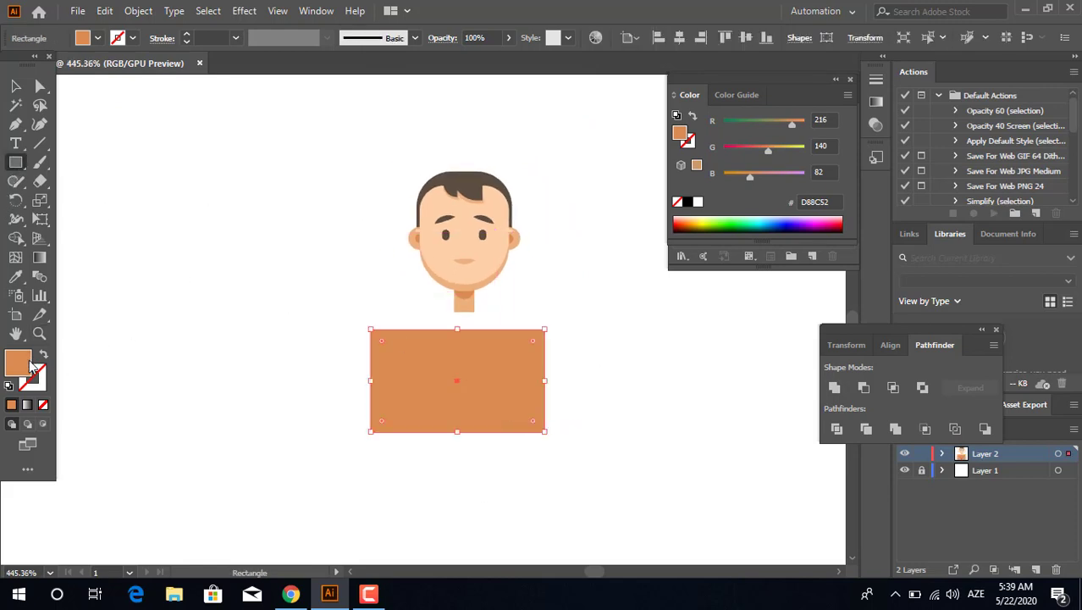
pyautogui.doubleClick(31, 364)
pyautogui.click(354, 329)
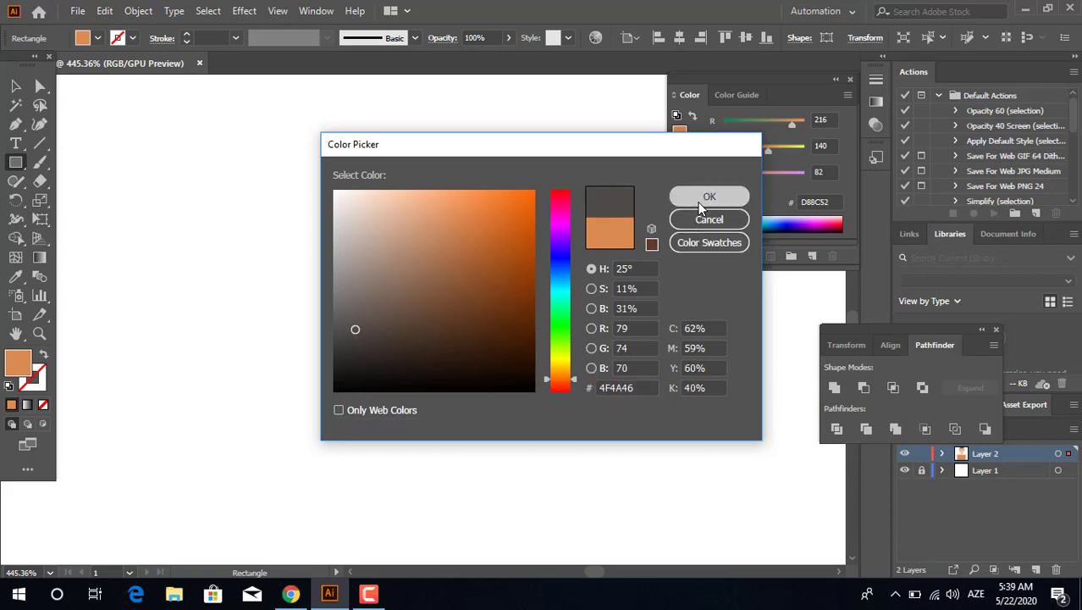
pyautogui.click(709, 197)
# Centre the dark rectangle horizontally with the head and move it up closer to the neck.
pyautogui.press('v')
pyautogui.hotkey('ctrl', 'a')
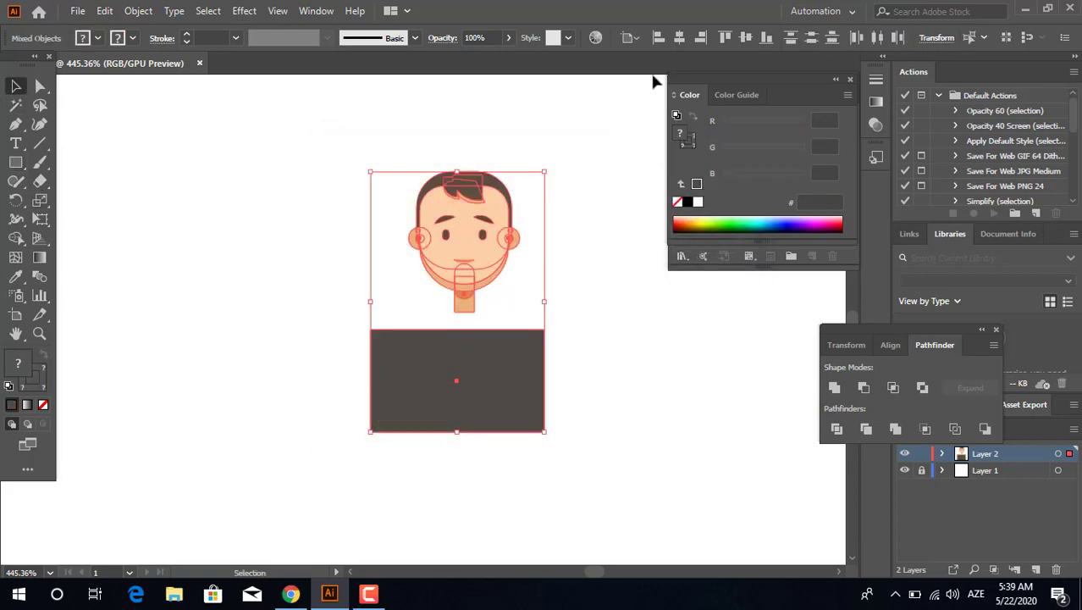
pyautogui.click(679, 38)
pyautogui.click(606, 305)
pyautogui.moveTo(525, 409); pyautogui.dragTo(527, 395)
# Round the dark rectangle's corners slightly and place a duplicate of it a little lower, in front of the original.
pyautogui.press('z')
pyautogui.moveTo(500, 447); pyautogui.dragTo(635, 493)
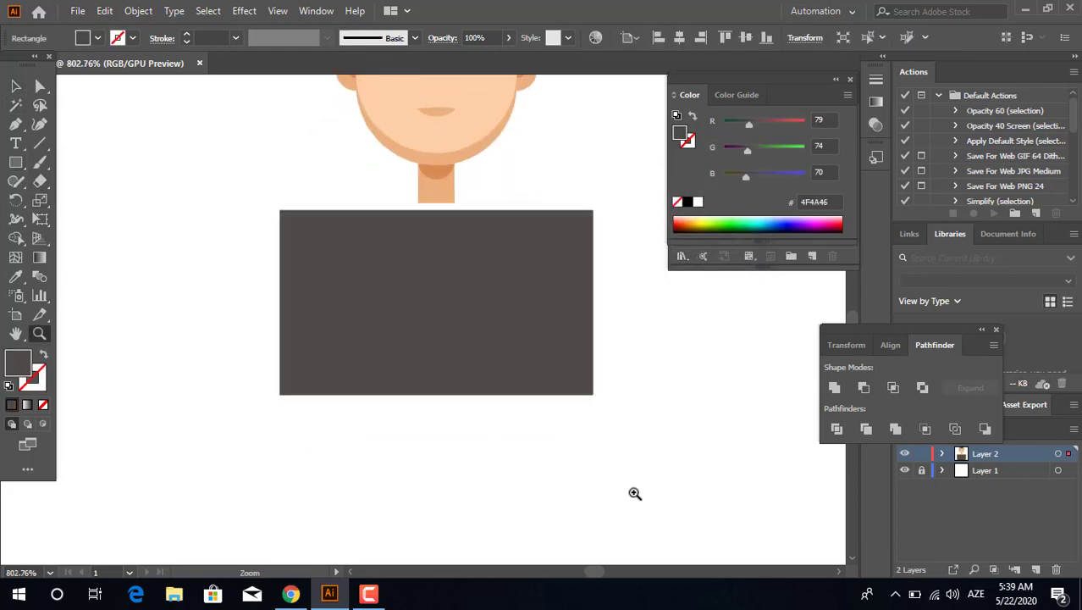
pyautogui.moveTo(293, 223); pyautogui.dragTo(298, 234)
pyautogui.click(555, 222)
pyautogui.click(17, 90)
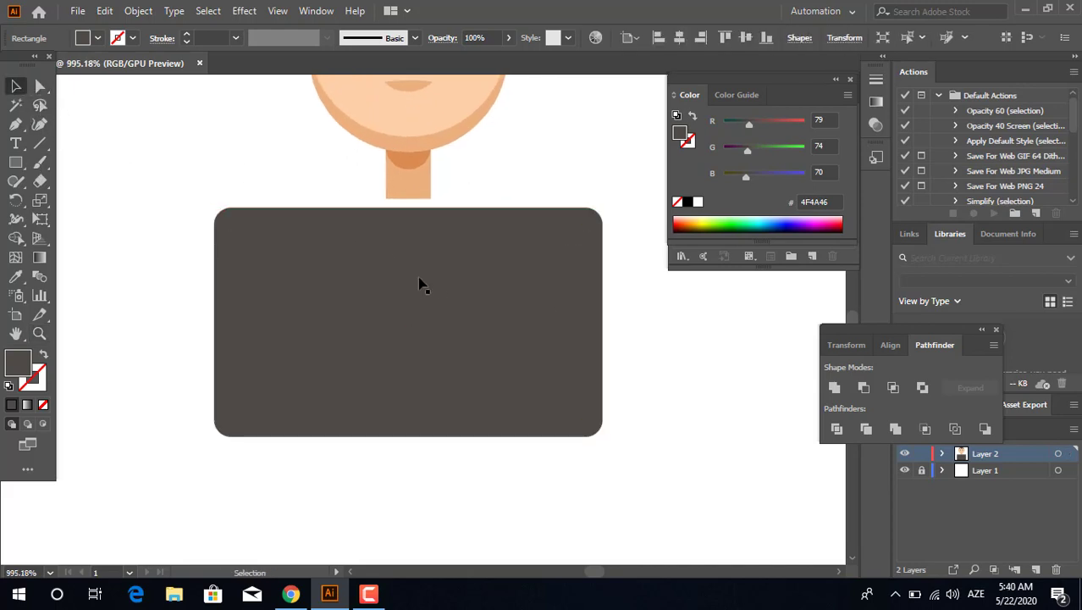
pyautogui.moveTo(422, 281); pyautogui.dragTo(447, 293)
# Fill the rear rounded rectangle with the lighter grey 5B5551.
pyautogui.click(422, 213)
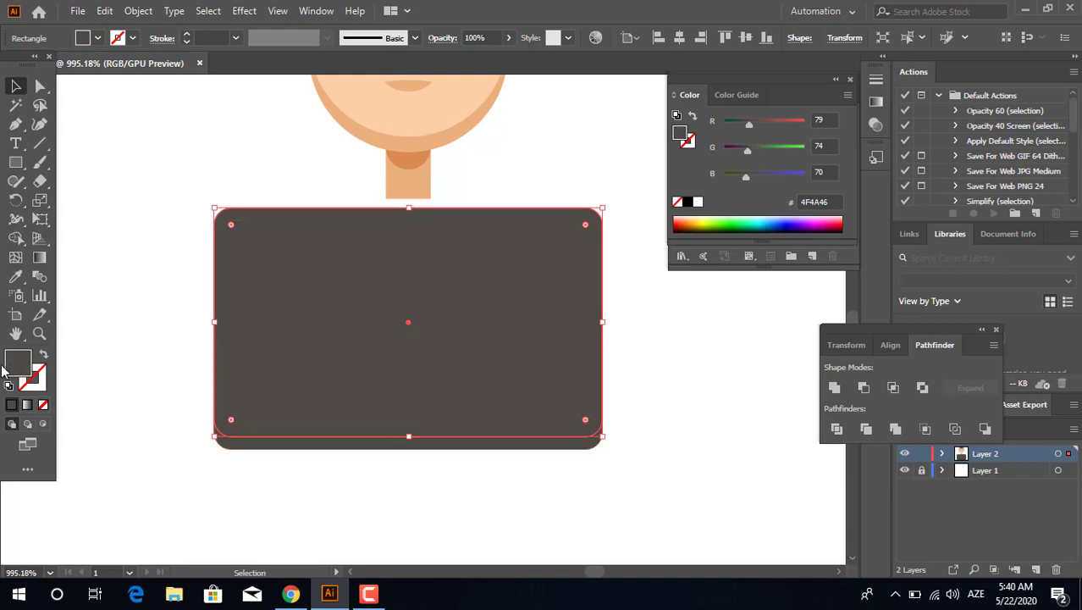
pyautogui.doubleClick(17, 363)
pyautogui.moveTo(355, 328); pyautogui.dragTo(356, 320)
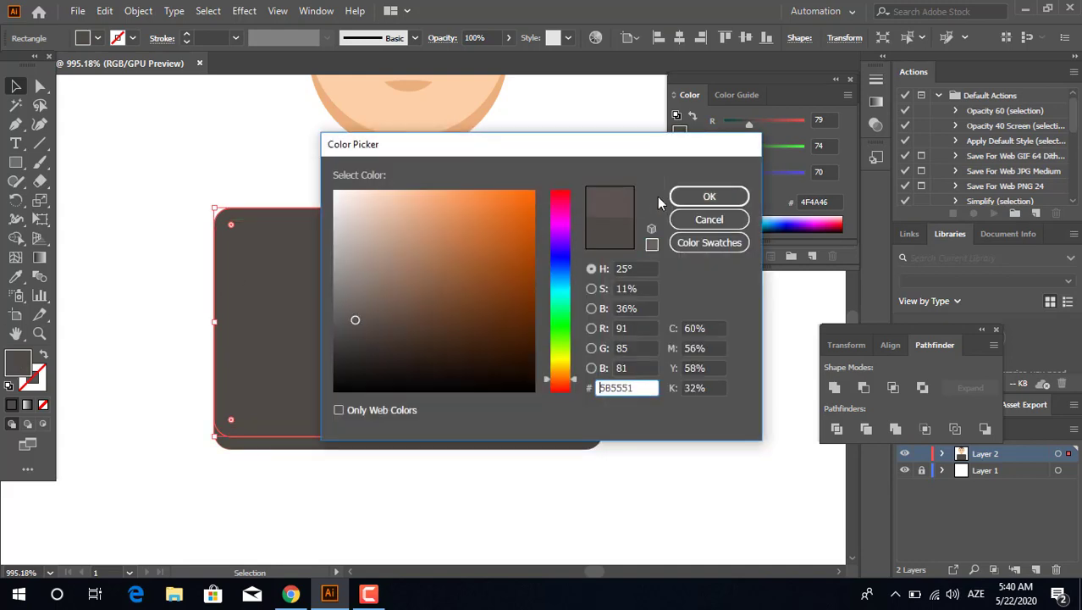
pyautogui.click(683, 200)
# Fill the front rounded rectangle with the darker grey 474341.
pyautogui.click(671, 390)
pyautogui.click(564, 378)
pyautogui.press('Up')
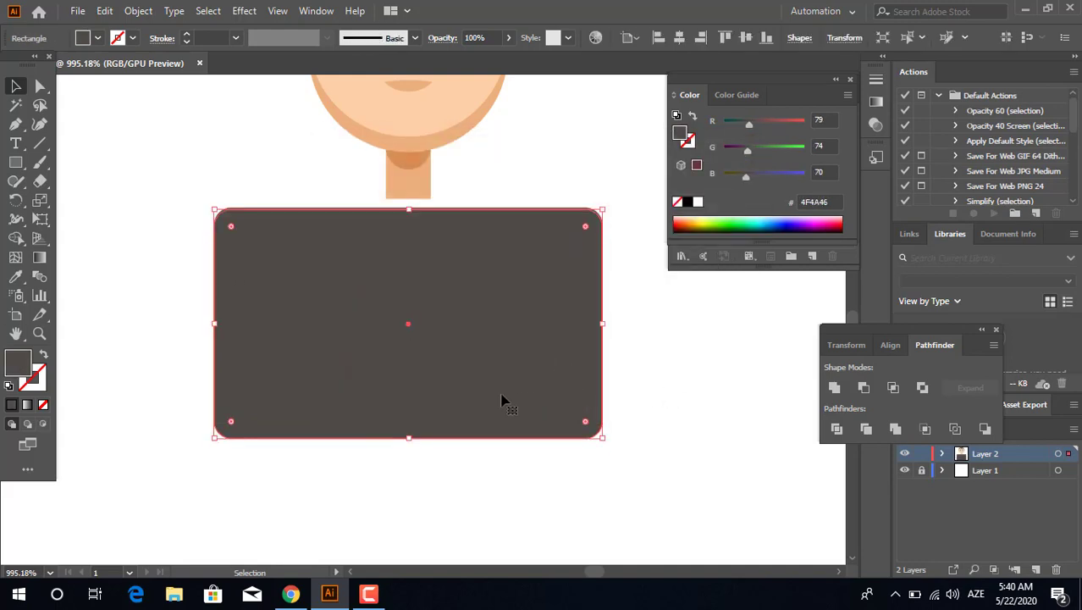
pyautogui.press('Down')
pyautogui.doubleClick(23, 359)
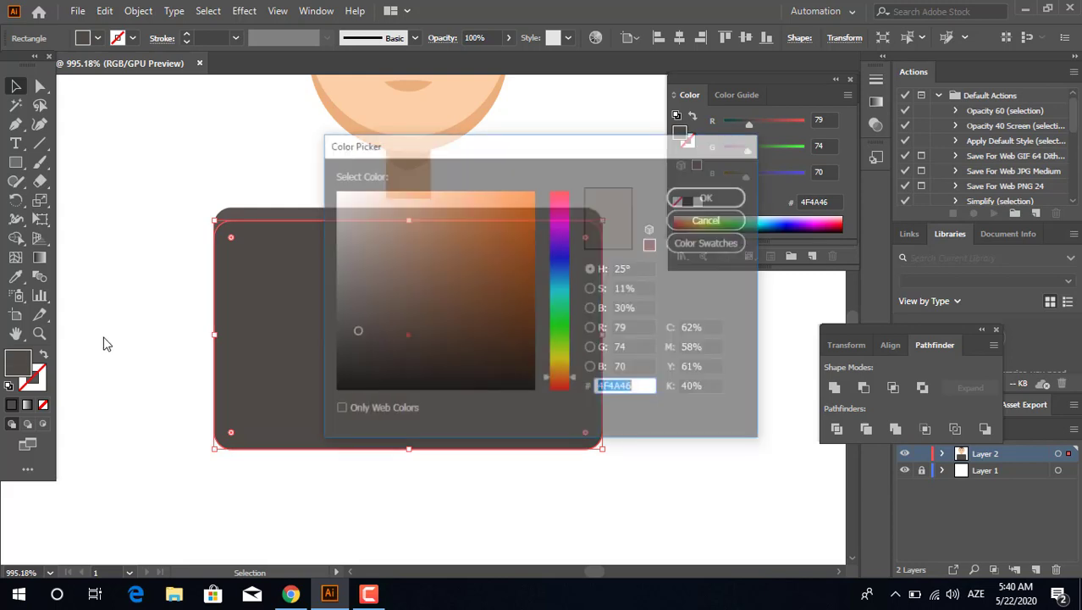
pyautogui.click(674, 198)
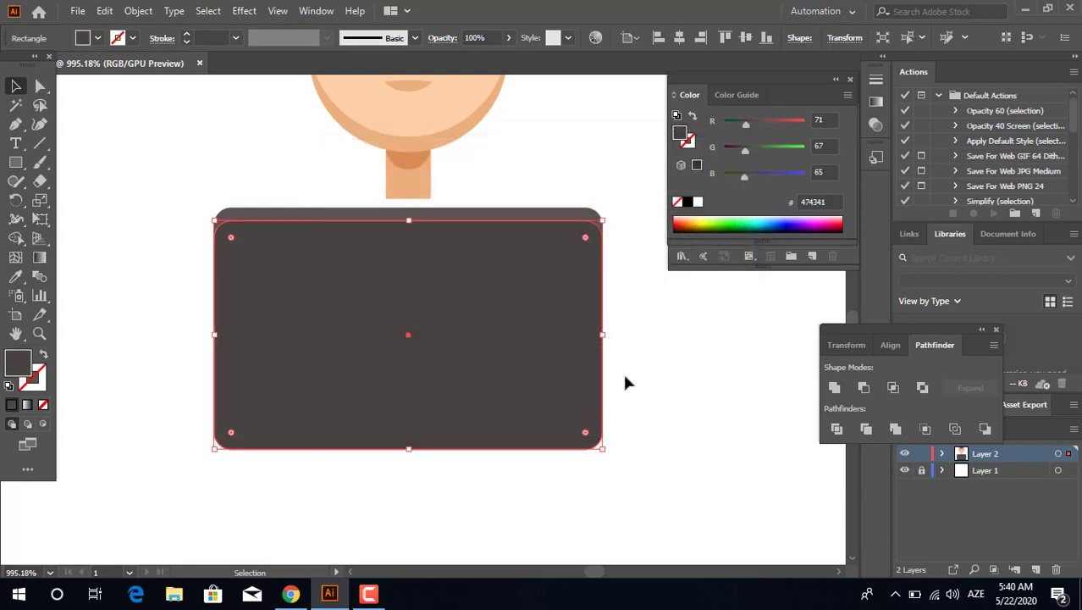
pyautogui.click(623, 378)
# Lighten the rear rounded rectangle's fill to 635E5A so it forms a highlight along the upper edge.
pyautogui.click(437, 235)
pyautogui.doubleClick(24, 362)
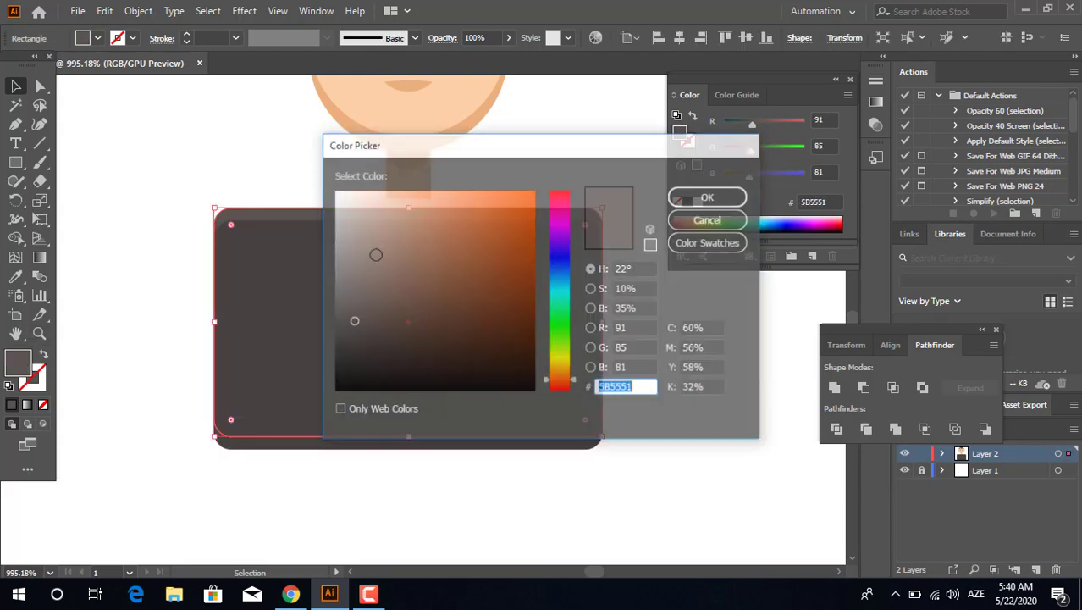
pyautogui.click(351, 313)
pyautogui.click(690, 194)
pyautogui.click(676, 335)
# Draw a thin strip along the front rectangle's lower edge at the same width and fill it with 3F3C3A.
pyautogui.press('z')
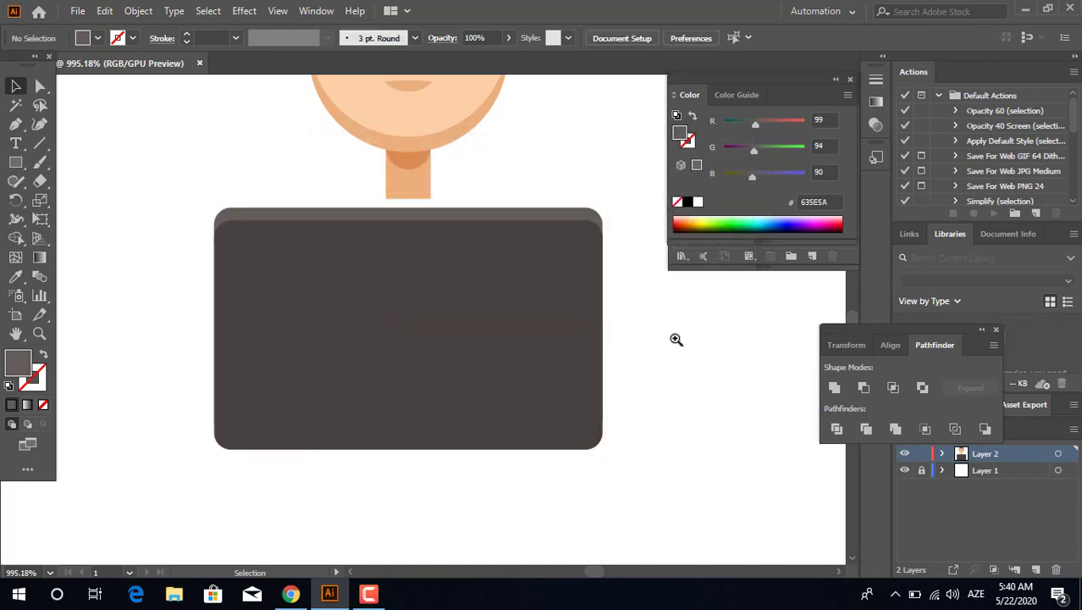
pyautogui.moveTo(662, 398); pyautogui.dragTo(575, 405)
pyautogui.moveTo(597, 472); pyautogui.dragTo(608, 471)
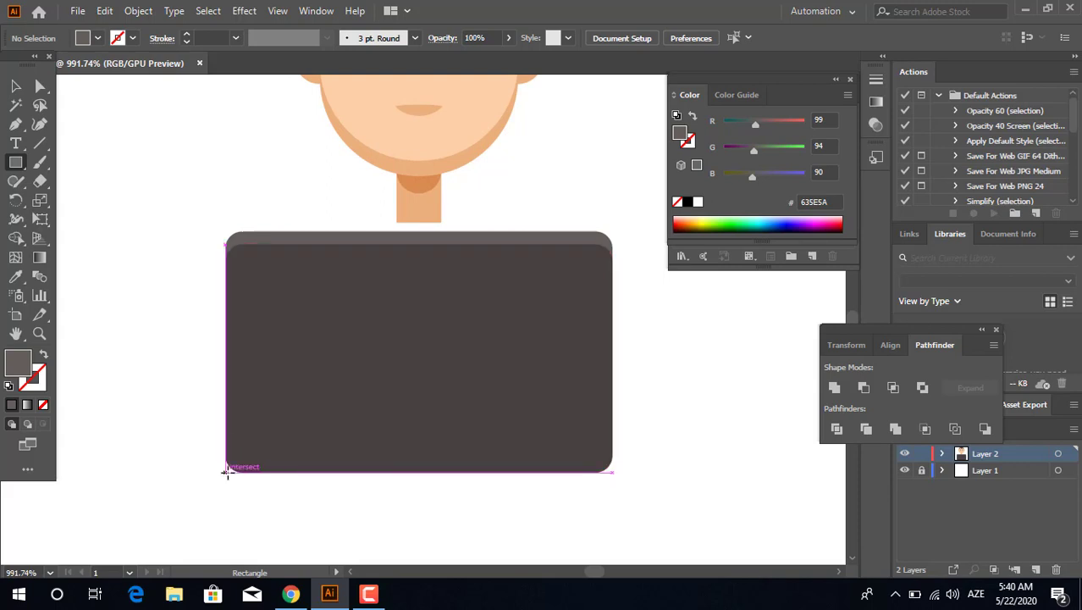
pyautogui.moveTo(227, 472)
pyautogui.mouseDown()
pyautogui.moveTo(459, 526)
pyautogui.moveTo(614, 489)
pyautogui.mouseUp()
pyautogui.doubleClick(28, 364)
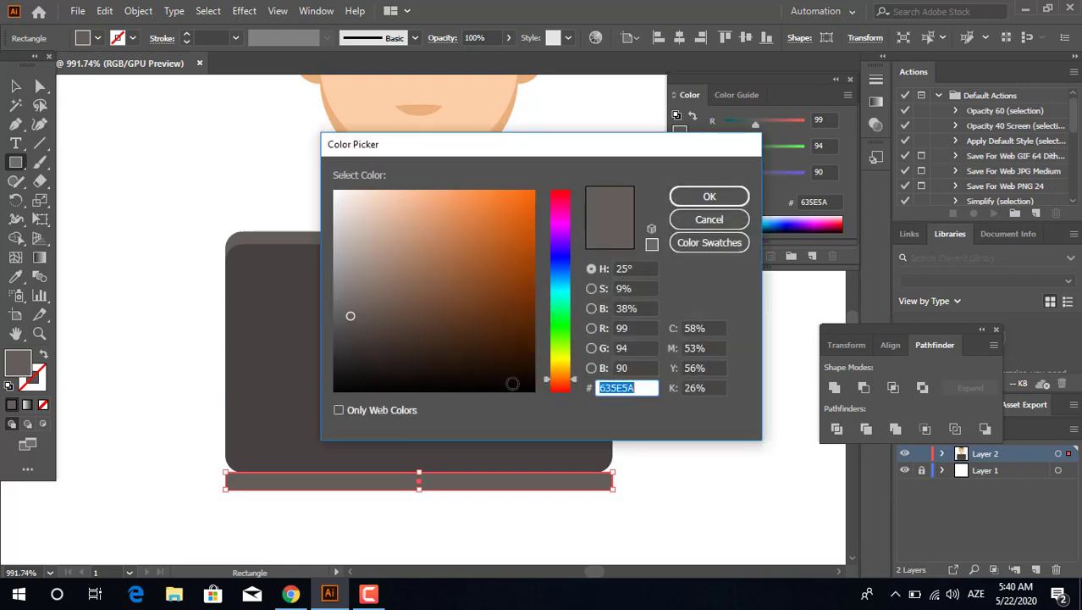
pyautogui.moveTo(350, 317); pyautogui.dragTo(348, 339)
pyautogui.click(726, 195)
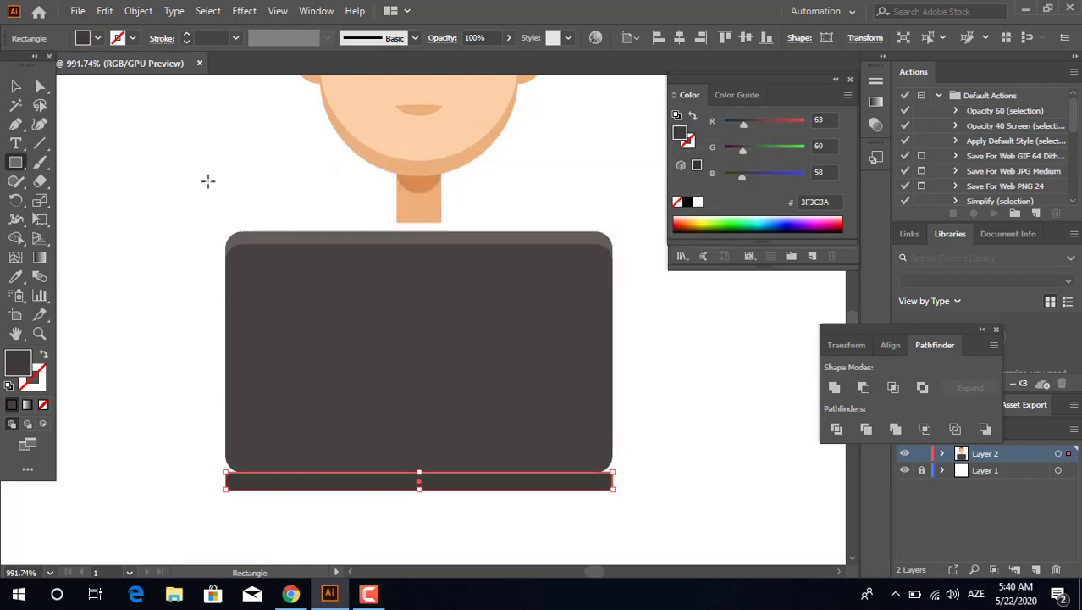
# Round the ends of the thin strip fully with a 0.8 px corner radius.
pyautogui.click(38, 85)
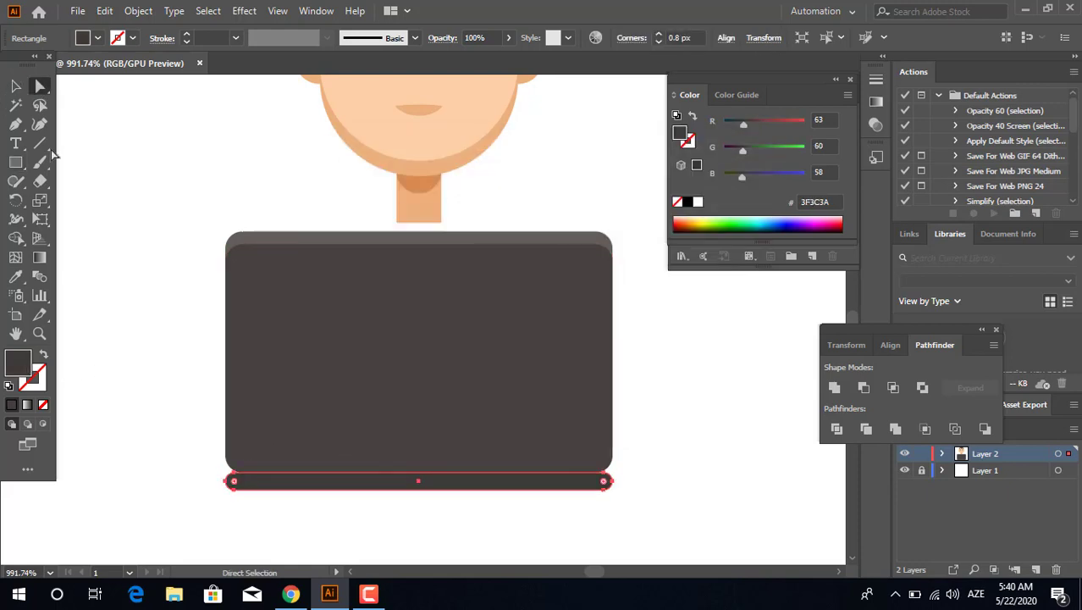
pyautogui.click(15, 87)
pyautogui.click(457, 552)
pyautogui.click(601, 481)
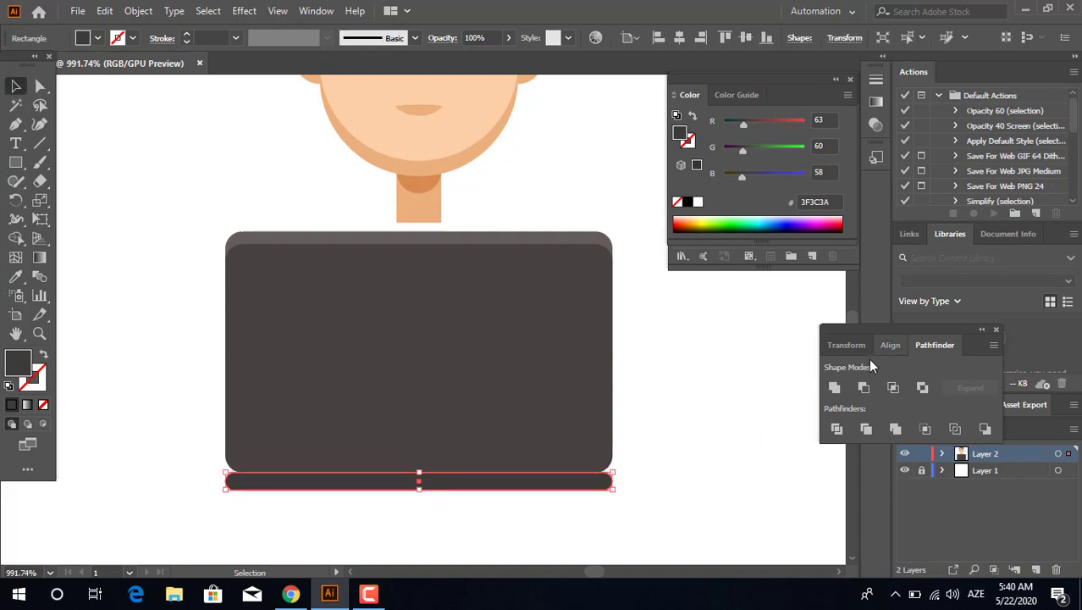
pyautogui.click(658, 476)
# Duplicate the front rounded rectangle higher up and fill the original with the thin strip's colour 3F3C3A.
pyautogui.press('z')
pyautogui.moveTo(529, 488); pyautogui.dragTo(478, 440)
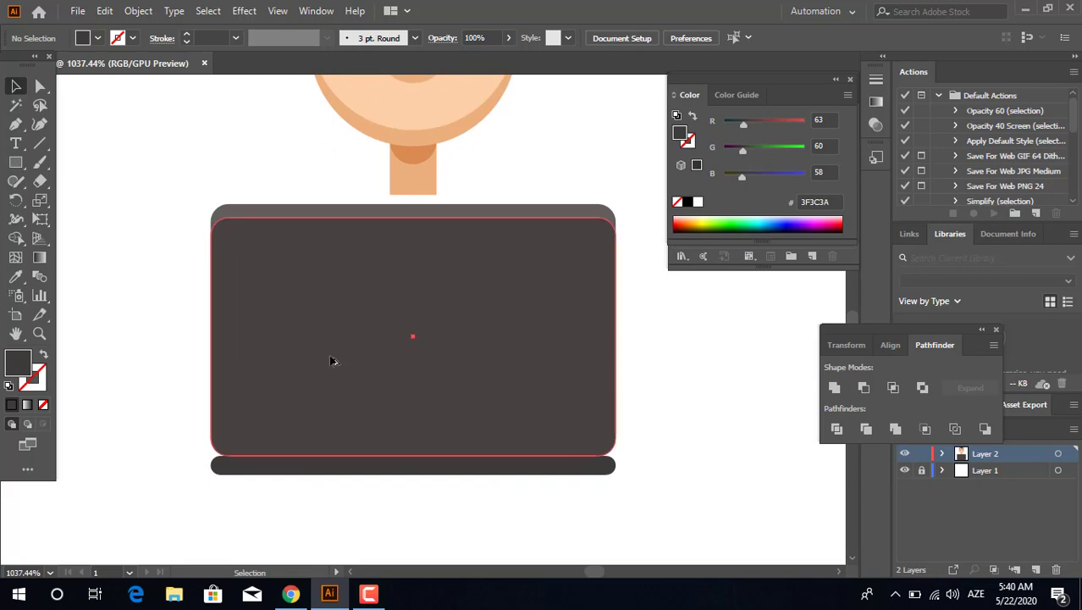
pyautogui.moveTo(333, 358); pyautogui.dragTo(276, 452)
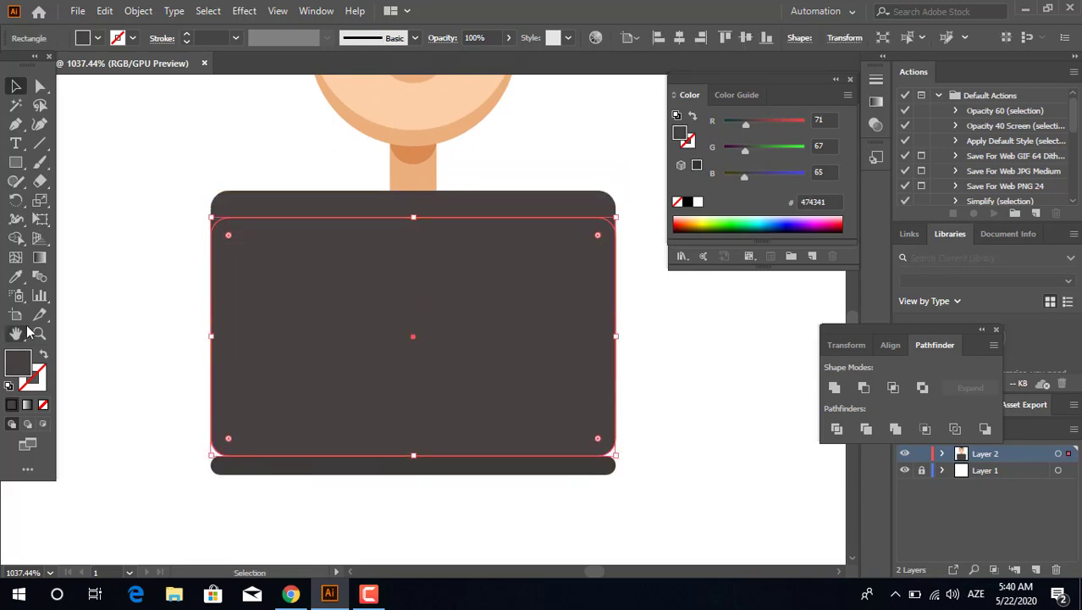
pyautogui.click(17, 278)
pyautogui.click(255, 461)
# Divide the two overlapping front rectangles with Pathfinder and delete the excess piece at their upper edge.
pyautogui.click(17, 86)
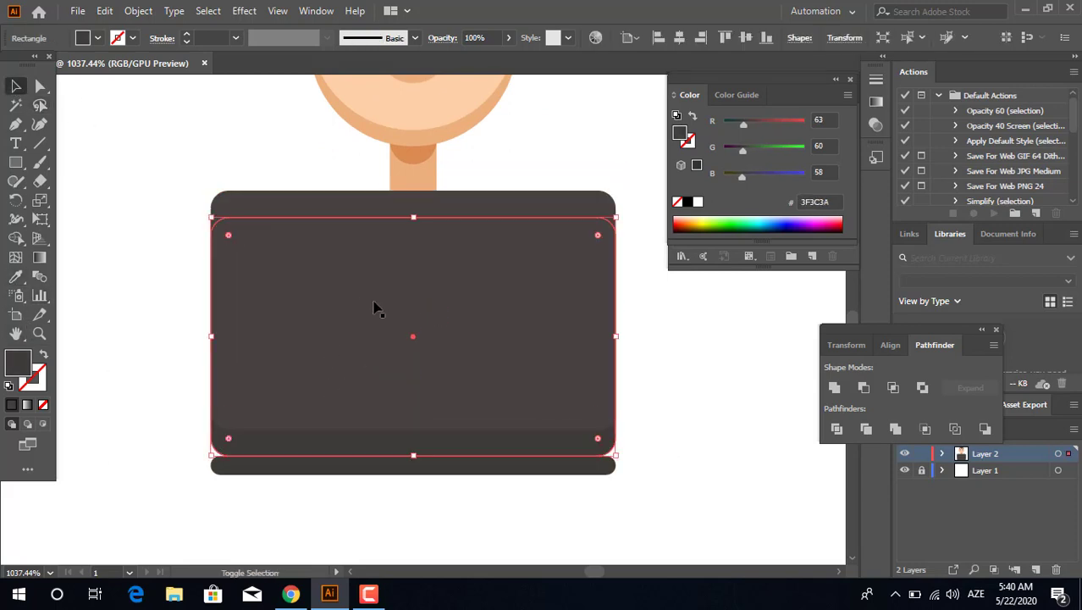
pyautogui.hotkey('ctrl', 'a')
pyautogui.click(837, 429)
pyautogui.doubleClick(551, 288)
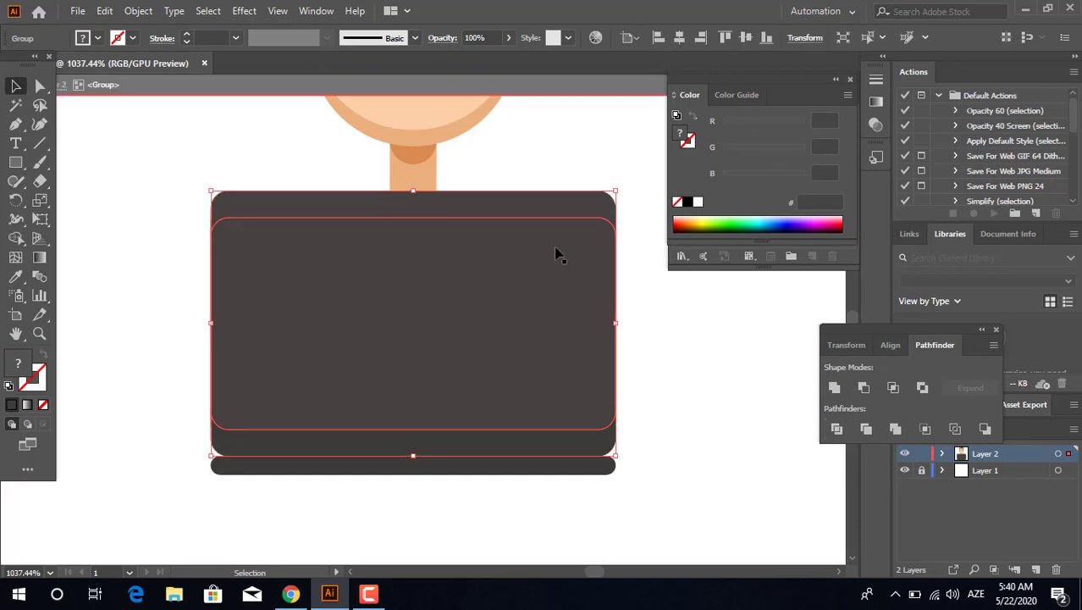
pyautogui.click(573, 208)
pyautogui.press('Delete')
pyautogui.doubleClick(711, 400)
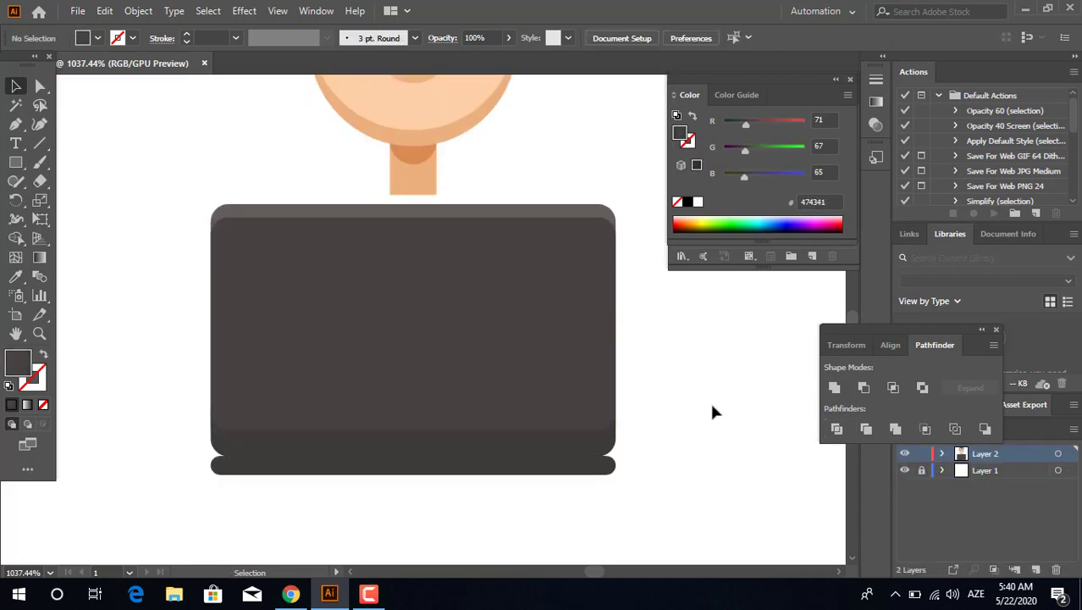
# Darken the thin strip below the rounded rectangle by setting its fill to 302E2D.
pyautogui.click(611, 471)
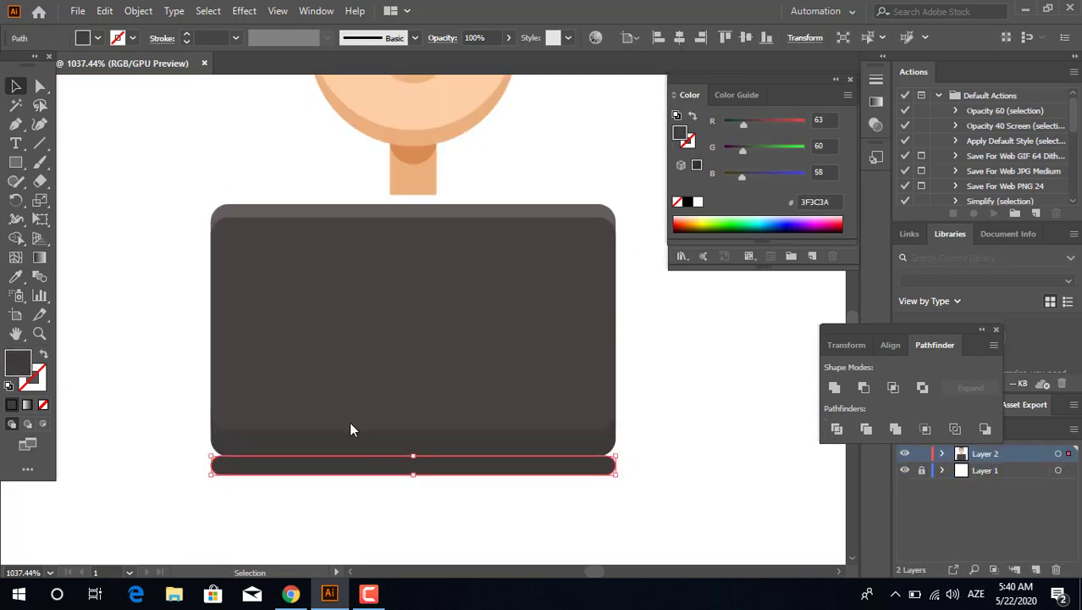
pyautogui.click(348, 351)
pyautogui.click(740, 198)
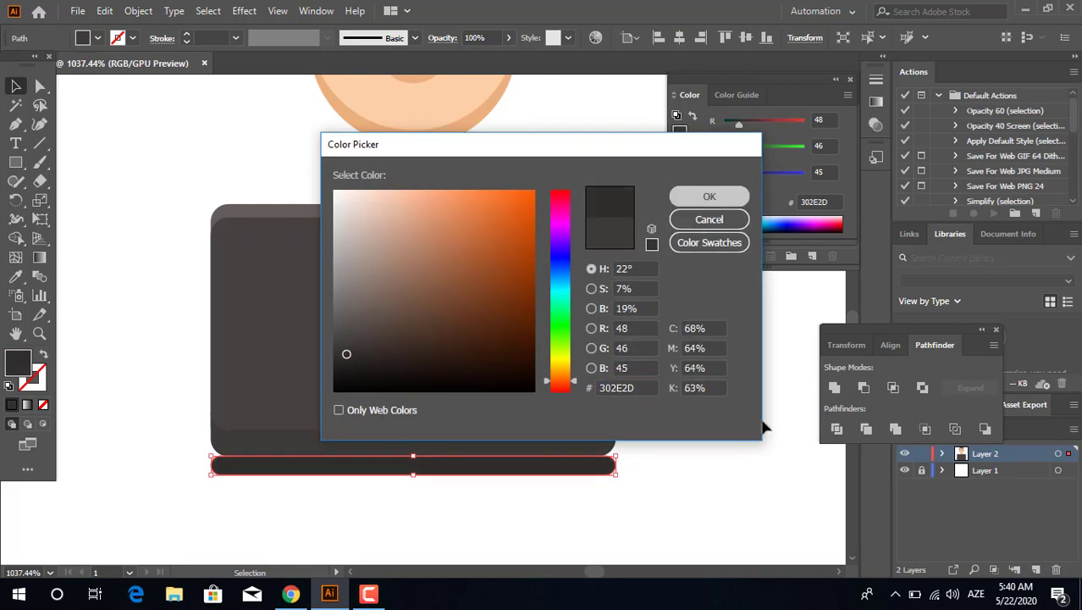
# Draw a circle near the middle of the laptop lid and fill it with the lid's upper-edge colour 635E5A.
pyautogui.click(763, 426)
pyautogui.press('z')
pyautogui.moveTo(734, 446); pyautogui.dragTo(601, 463)
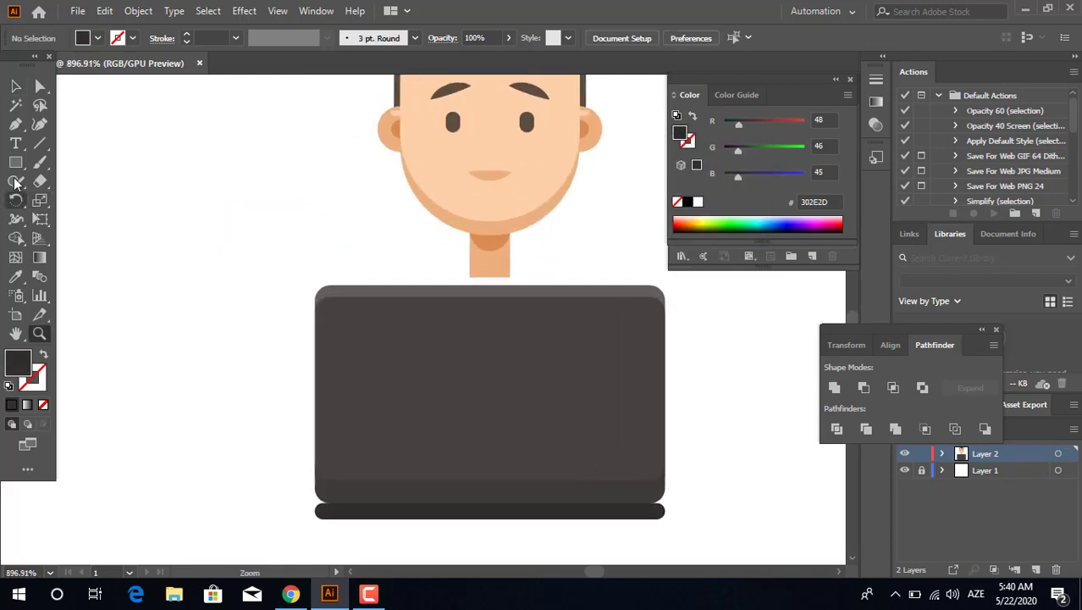
pyautogui.moveTo(15, 162); pyautogui.dragTo(60, 200)
pyautogui.moveTo(478, 367); pyautogui.dragTo(549, 409)
pyautogui.press('i')
pyautogui.click(394, 290)
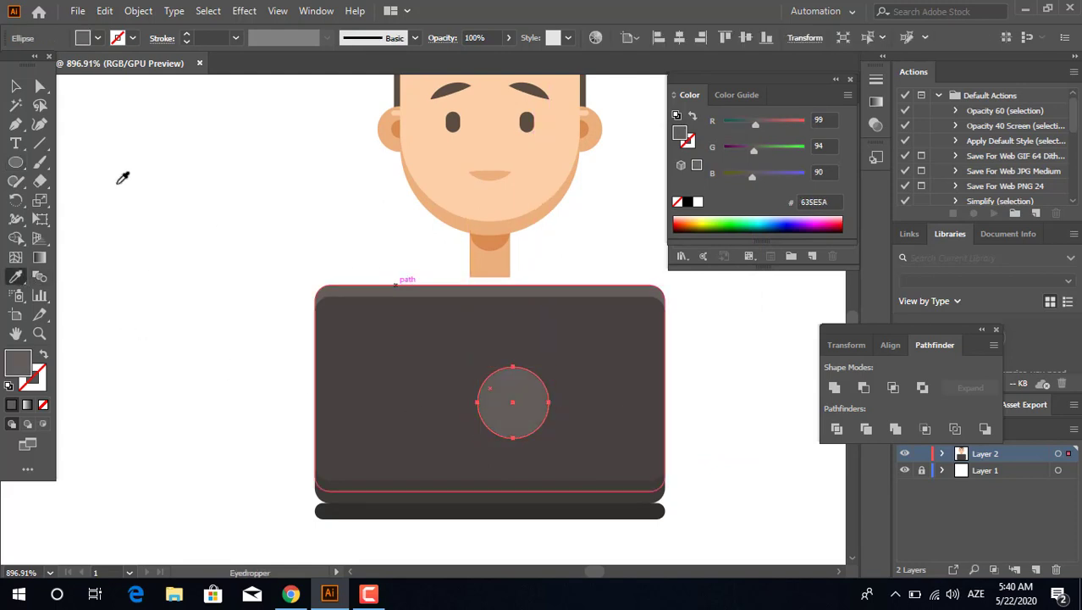
# Centre the circle horizontally on the laptop, in line with the head and neck.
pyautogui.click(21, 87)
pyautogui.scroll(-4, 787, 486)
pyautogui.press('z')
pyautogui.moveTo(636, 400); pyautogui.dragTo(507, 450)
pyautogui.moveTo(464, 305); pyautogui.dragTo(479, 302)
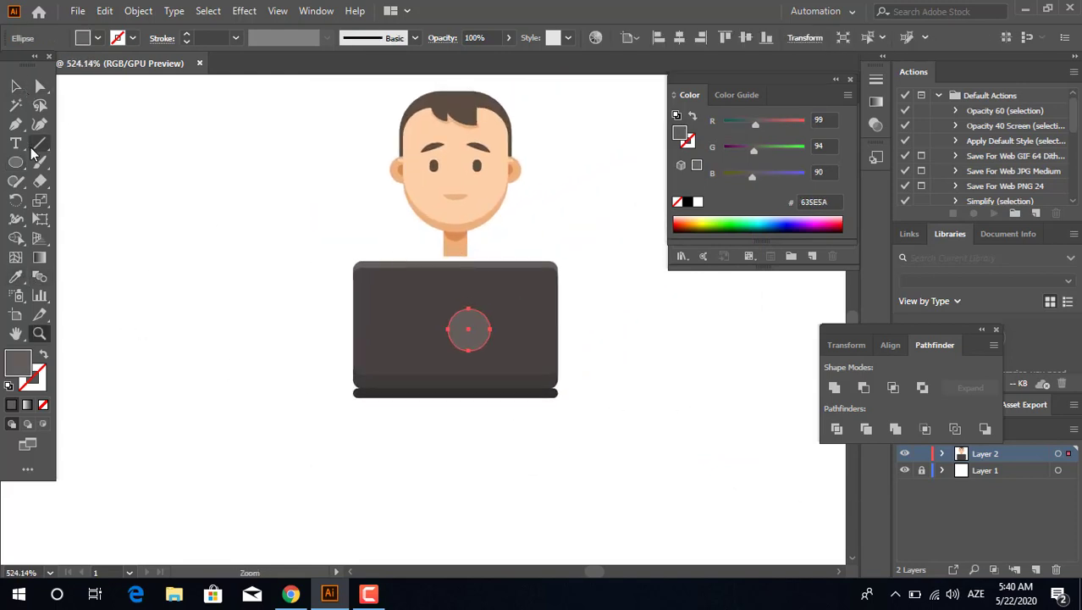
pyautogui.click(16, 87)
pyautogui.moveTo(619, 409); pyautogui.dragTo(308, 103)
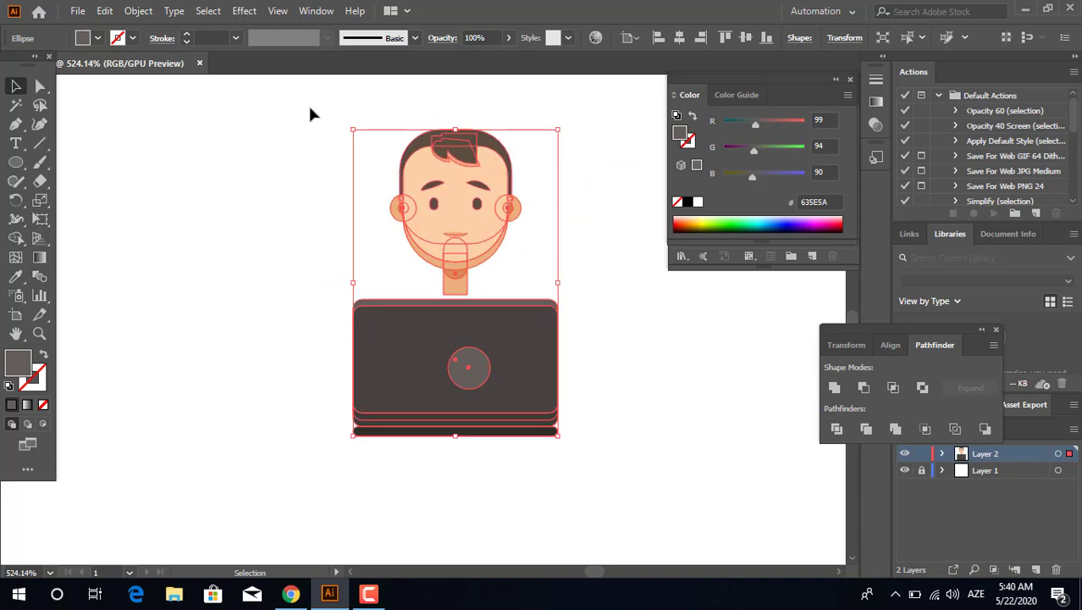
pyautogui.click(621, 438)
# Draw a long, thin rectangle directly beneath the laptop base as a desktop, extending well past both sides.
pyautogui.press('z')
pyautogui.moveTo(509, 421); pyautogui.dragTo(559, 454)
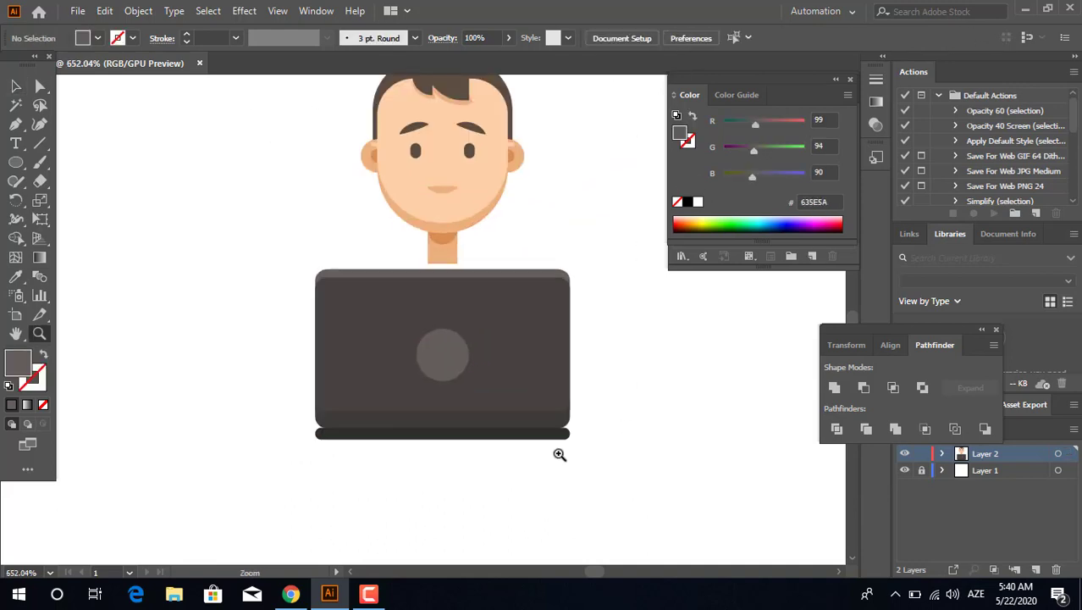
pyautogui.moveTo(489, 423); pyautogui.dragTo(417, 420)
pyautogui.moveTo(416, 419); pyautogui.dragTo(403, 375)
pyautogui.click(404, 375)
pyautogui.moveTo(476, 373); pyautogui.dragTo(390, 364)
pyautogui.moveTo(16, 159); pyautogui.dragTo(93, 159)
pyautogui.moveTo(124, 417); pyautogui.dragTo(638, 432)
pyautogui.moveTo(568, 449); pyautogui.dragTo(569, 450)
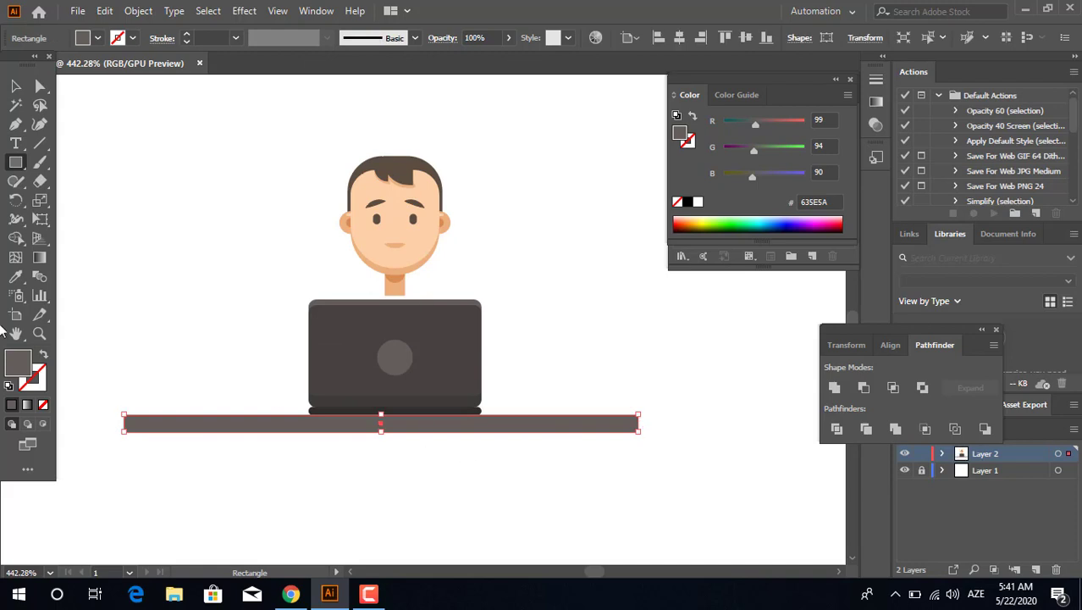
# Fill the desktop strip with the light brown colour BA936C.
pyautogui.doubleClick(18, 363)
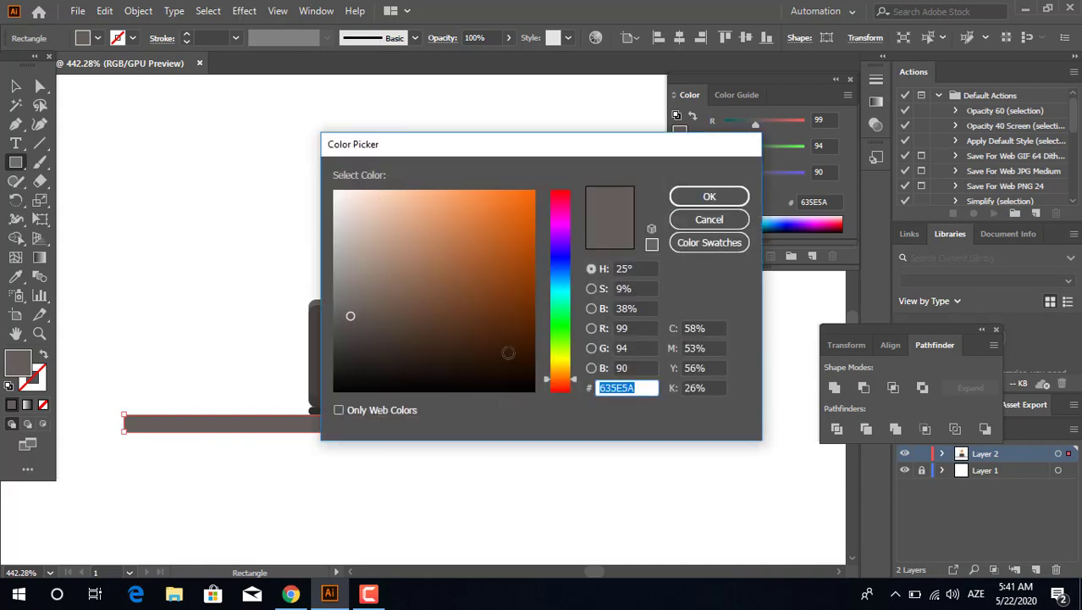
pyautogui.moveTo(467, 242); pyautogui.dragTo(451, 256)
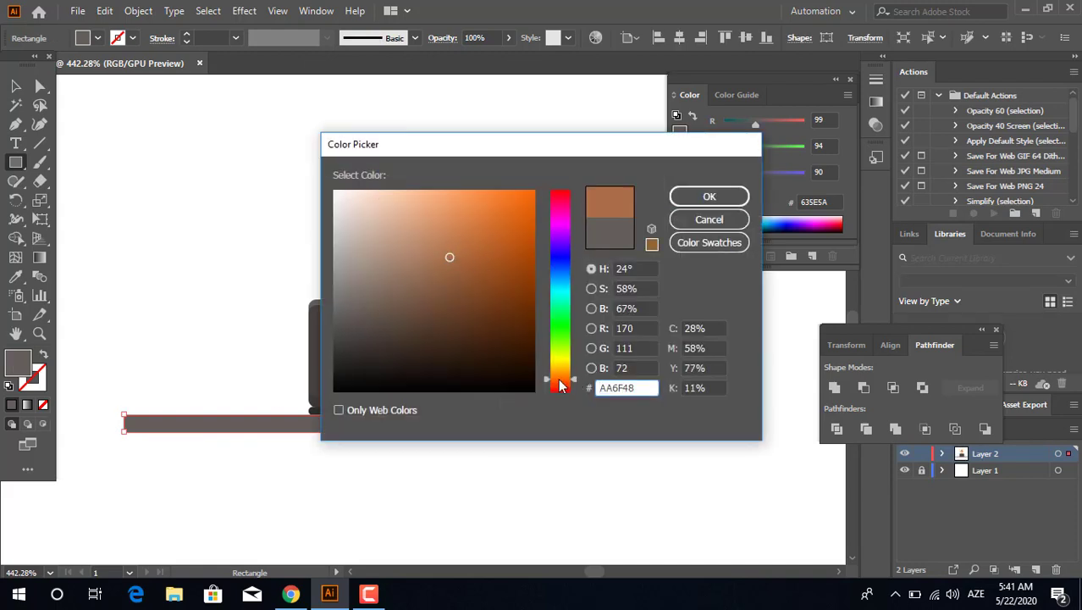
pyautogui.click(409, 256)
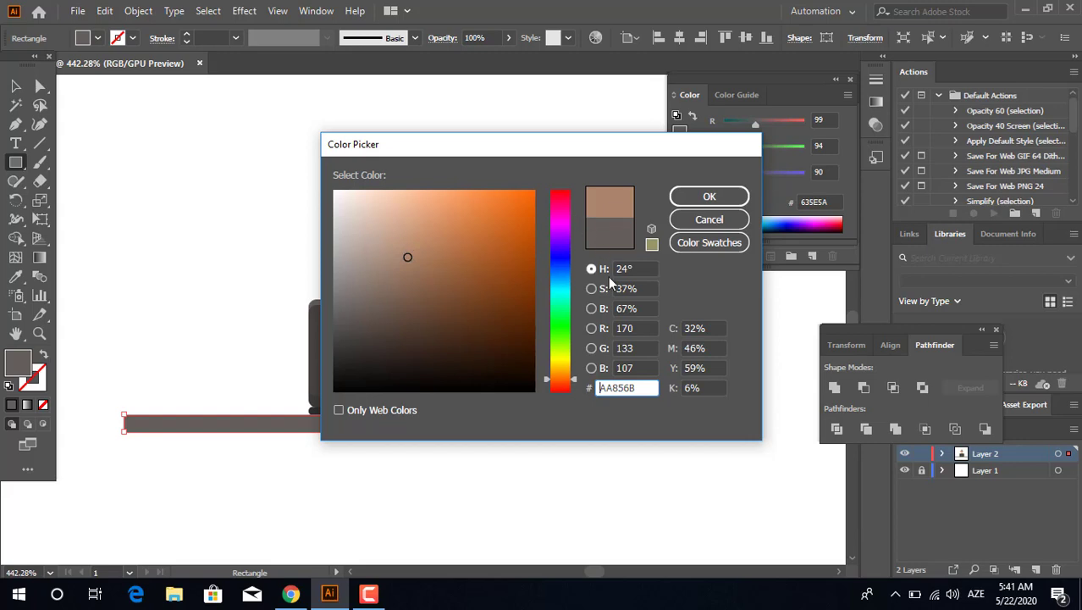
pyautogui.click(560, 383)
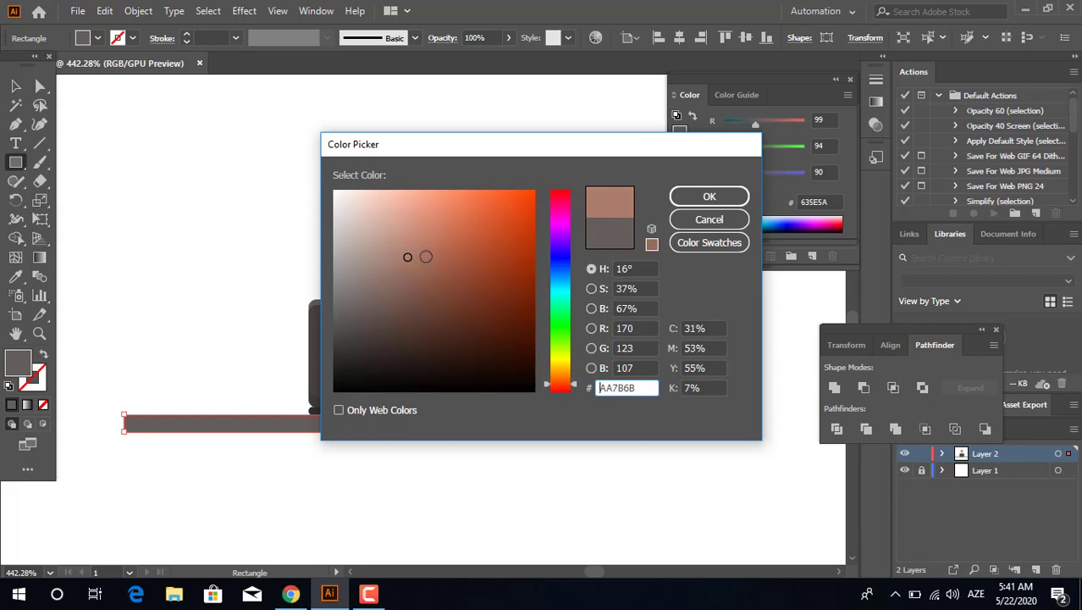
pyautogui.click(564, 378)
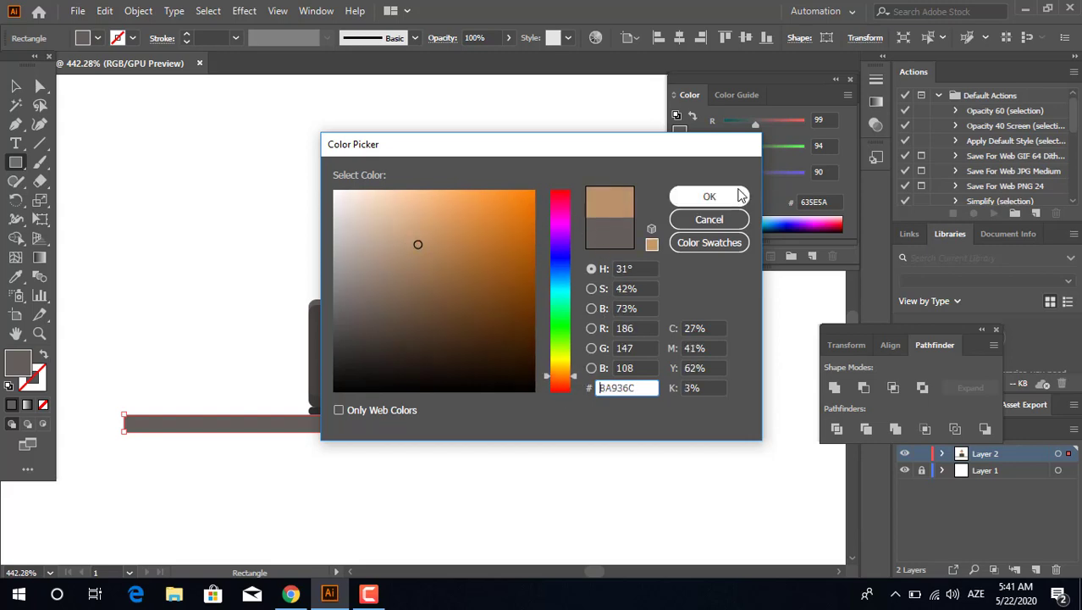
pyautogui.click(710, 196)
# Centre the brown desktop strip horizontally under the laptop and character.
pyautogui.click(18, 86)
pyautogui.moveTo(612, 508); pyautogui.dragTo(279, 165)
pyautogui.click(729, 392)
pyautogui.click(616, 428)
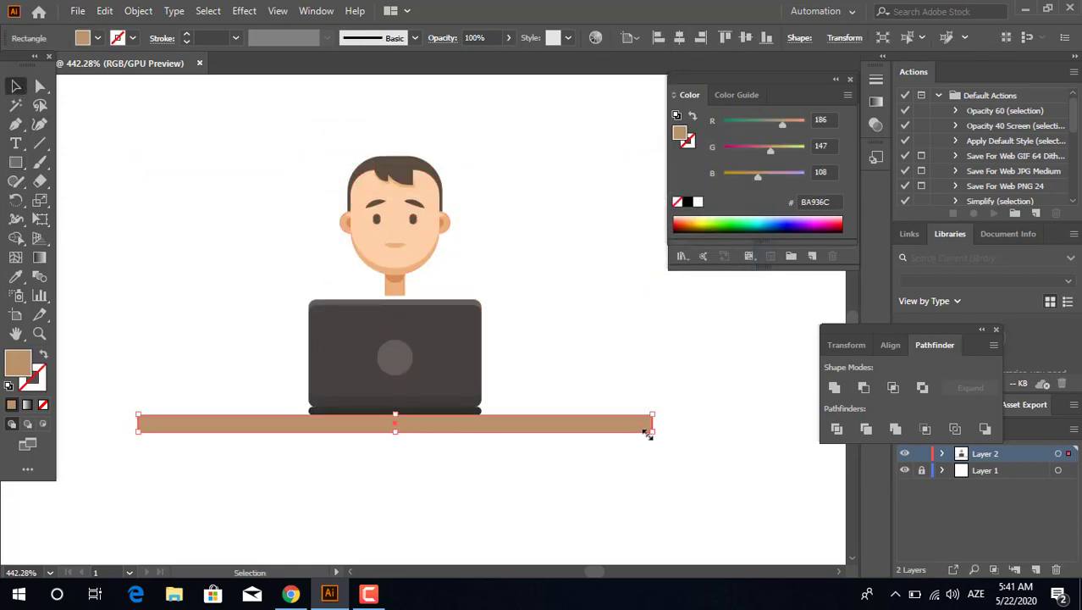
# Make the desktop strip thinner by raising its lower edge to about half the height.
pyautogui.click(40, 333)
pyautogui.moveTo(345, 439); pyautogui.dragTo(542, 465)
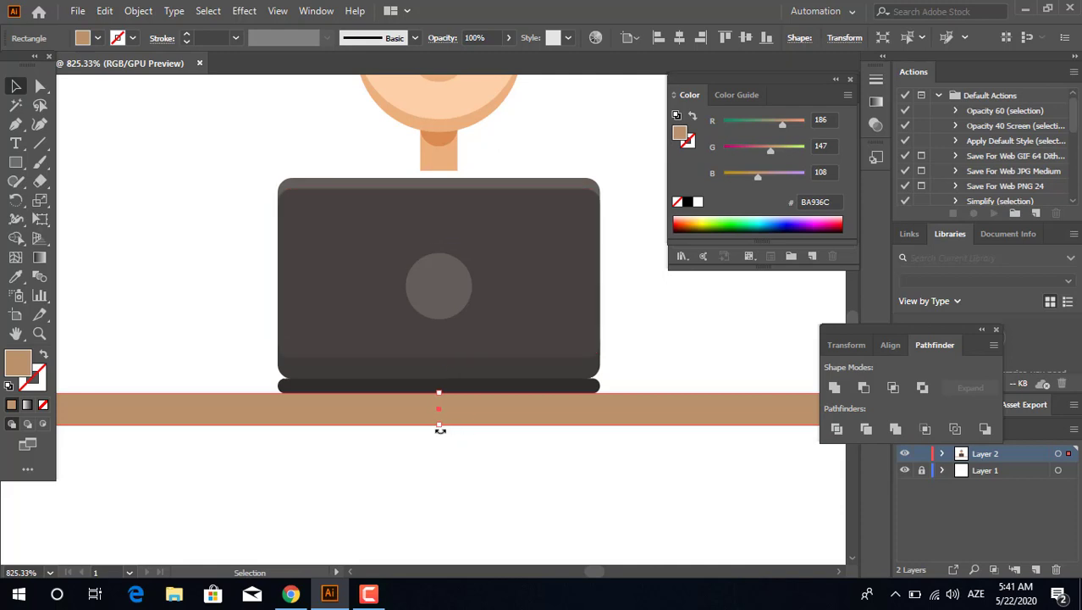
pyautogui.moveTo(440, 427); pyautogui.dragTo(441, 411)
pyautogui.click(549, 453)
# Move the whole head and neck down so the neck meets the laptop's upper edge.
pyautogui.press('z')
pyautogui.moveTo(559, 440); pyautogui.dragTo(441, 381)
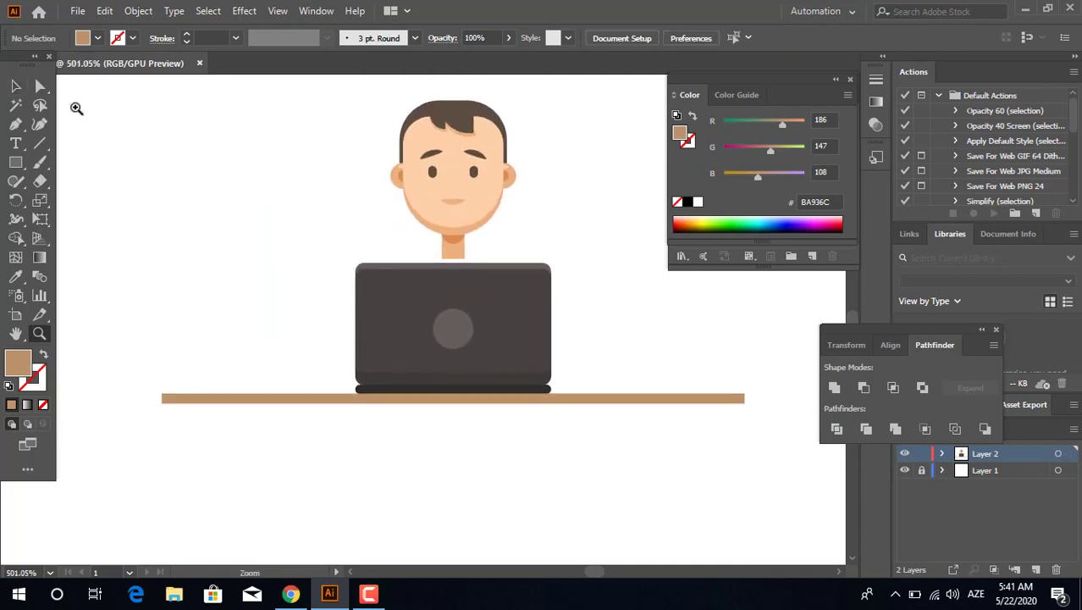
pyautogui.moveTo(330, 109); pyautogui.dragTo(329, 104)
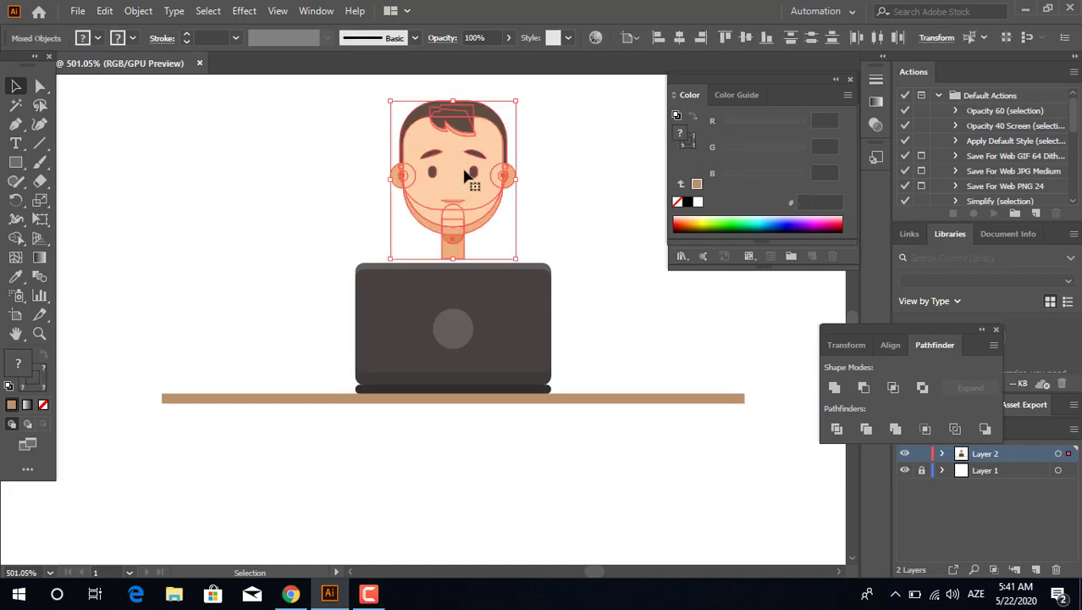
pyautogui.moveTo(471, 176); pyautogui.dragTo(471, 190)
pyautogui.click(651, 352)
pyautogui.moveTo(650, 344); pyautogui.dragTo(623, 344)
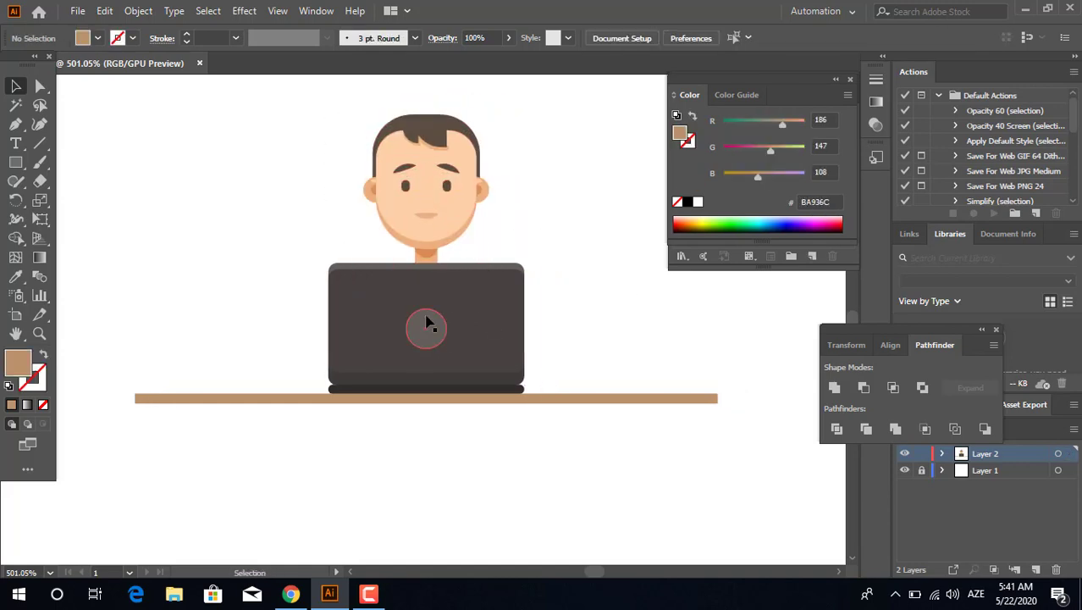
# Draw a small upright rectangle in the empty area beside the head as the start of a sleeve.
pyautogui.press('z')
pyautogui.moveTo(333, 349); pyautogui.dragTo(283, 325)
pyautogui.keyDown('alt'); pyautogui.click(267, 224); pyautogui.keyUp('alt')
pyautogui.moveTo(476, 279); pyautogui.dragTo(406, 292)
pyautogui.scroll(2, 362, 255)
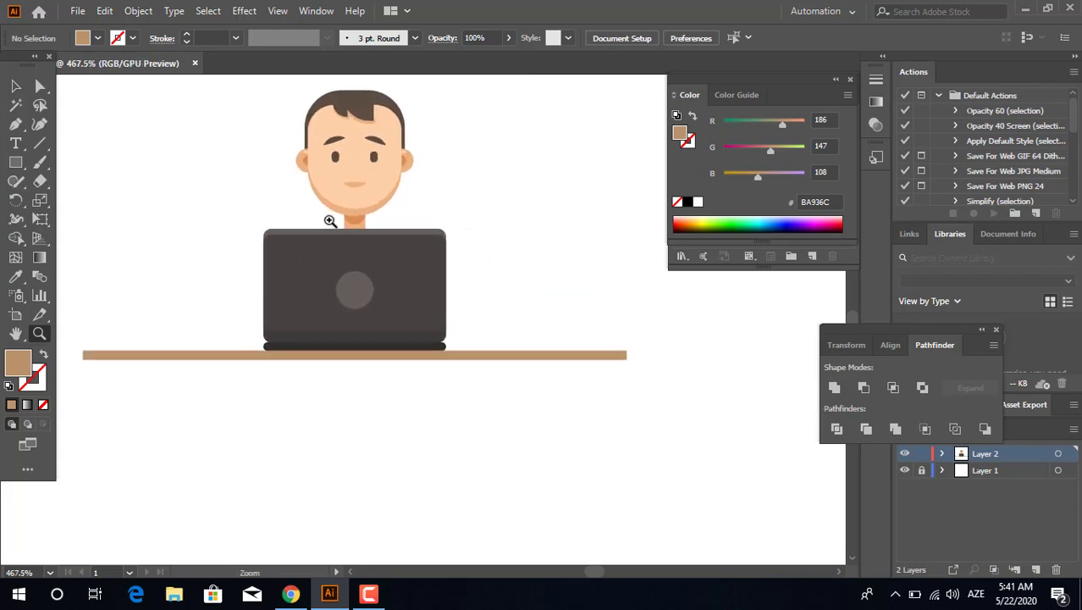
pyautogui.click(16, 163)
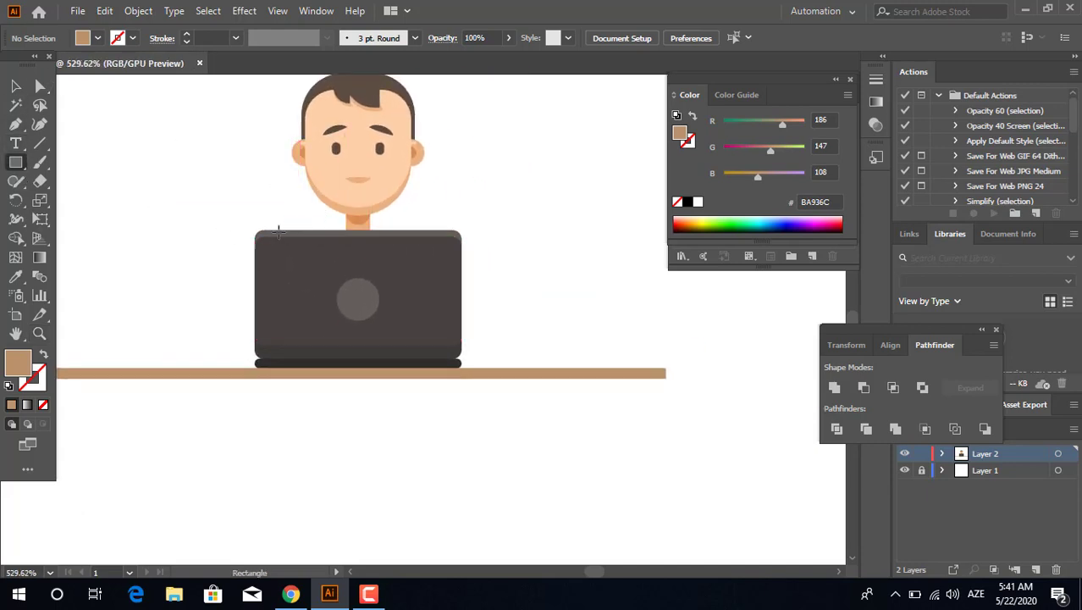
pyautogui.moveTo(511, 197); pyautogui.dragTo(545, 252)
pyautogui.moveTo(551, 215)
pyautogui.mouseDown()
pyautogui.moveTo(442, 217)
pyautogui.moveTo(520, 295)
pyautogui.moveTo(546, 298)
pyautogui.mouseUp()
# Fill the sleeve rectangle with the bright blue colour 3D94F4.
pyautogui.press('z')
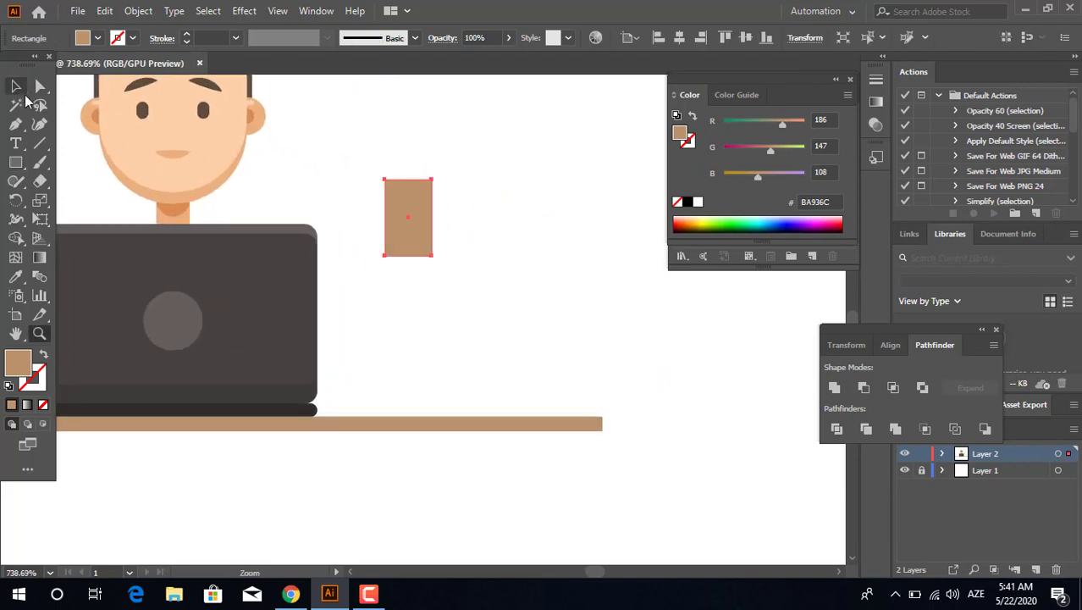
pyautogui.doubleClick(18, 362)
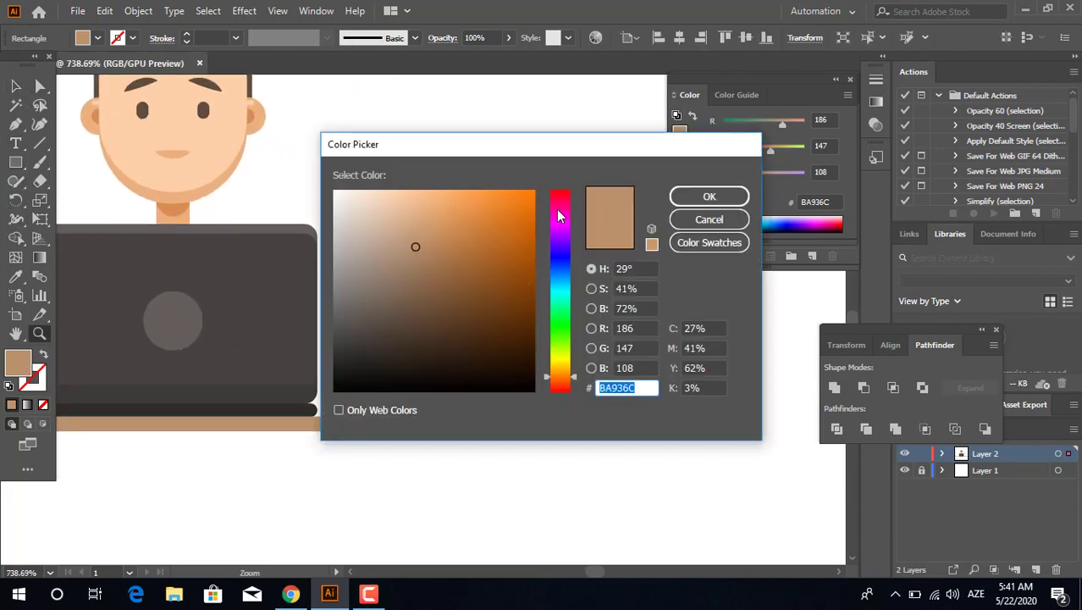
pyautogui.moveTo(558, 215); pyautogui.dragTo(558, 209)
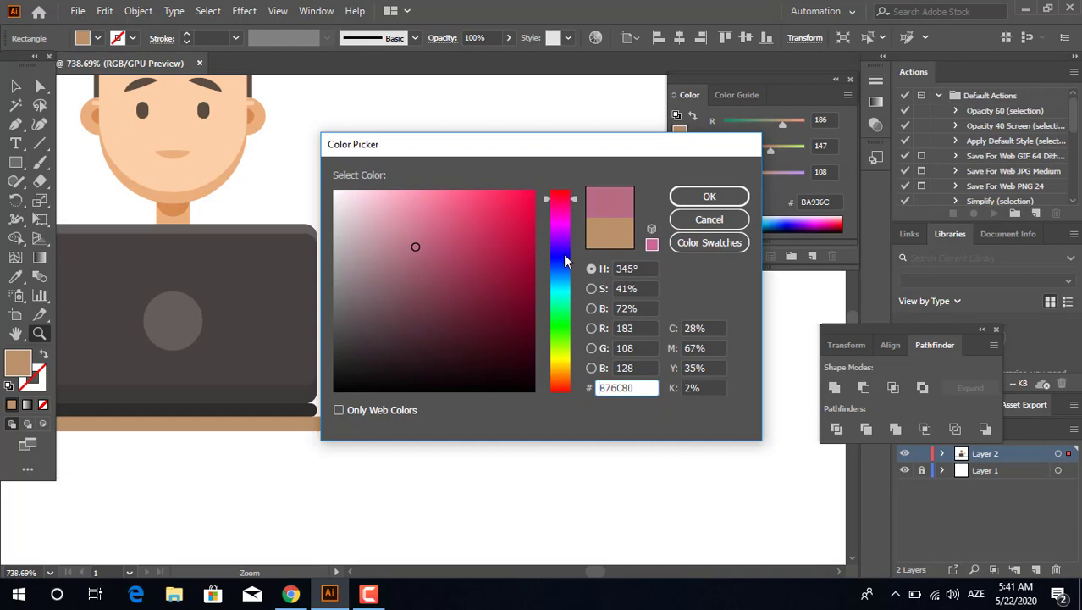
pyautogui.click(480, 205)
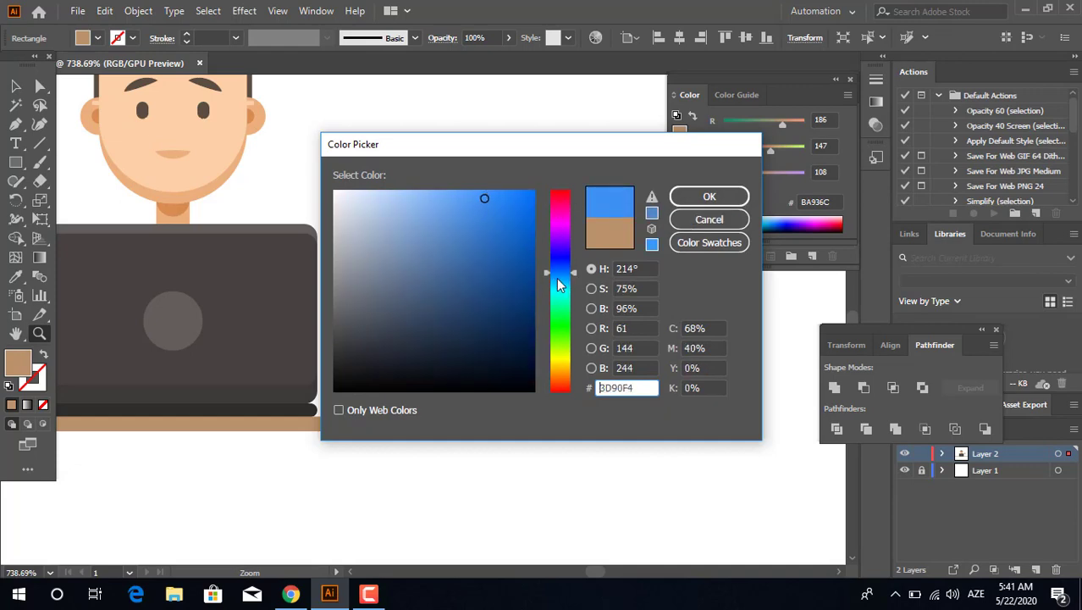
pyautogui.moveTo(558, 286); pyautogui.dragTo(563, 276)
pyautogui.click(690, 196)
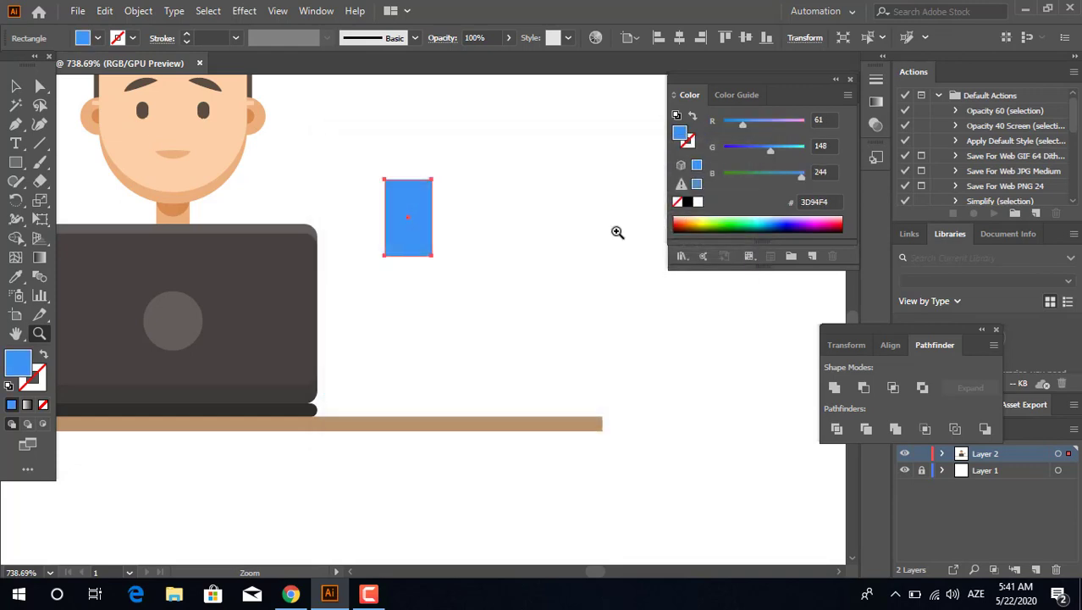
# Round the upper two corners of the blue sleeve rectangle fully.
pyautogui.click(40, 86)
pyautogui.moveTo(445, 200); pyautogui.dragTo(399, 325)
pyautogui.click(17, 90)
pyautogui.click(547, 266)
# Draw a narrow upright rectangle below the blue sleeve and fill it with the face's skin colour FCD0A7.
pyautogui.moveTo(421, 247)
pyautogui.mouseDown()
pyautogui.moveTo(437, 216)
pyautogui.moveTo(438, 316)
pyautogui.mouseUp()
pyautogui.click(15, 276)
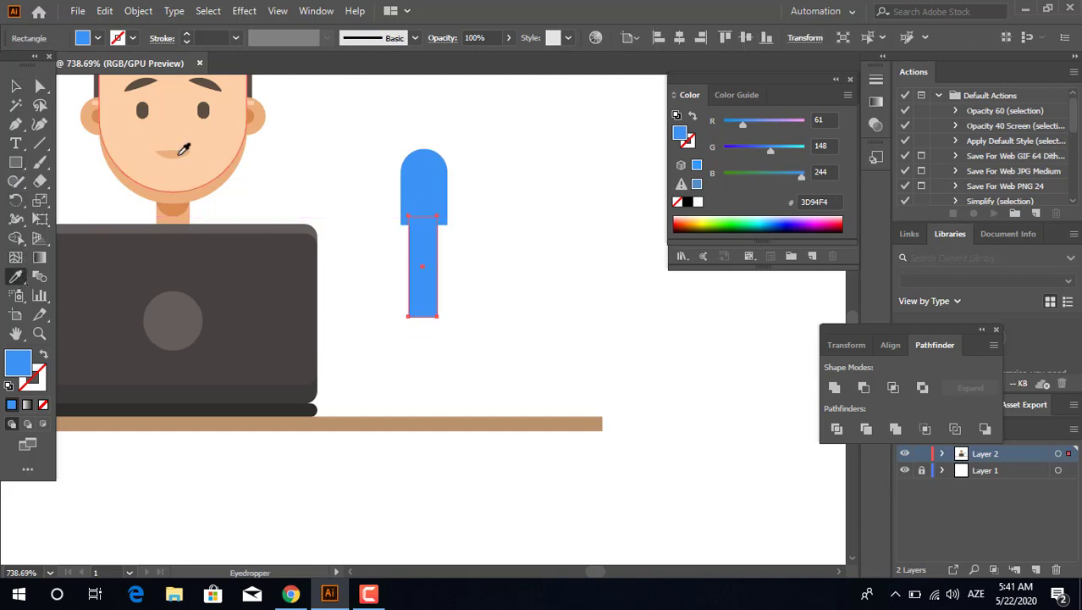
pyautogui.click(187, 176)
pyautogui.click(15, 86)
pyautogui.click(573, 352)
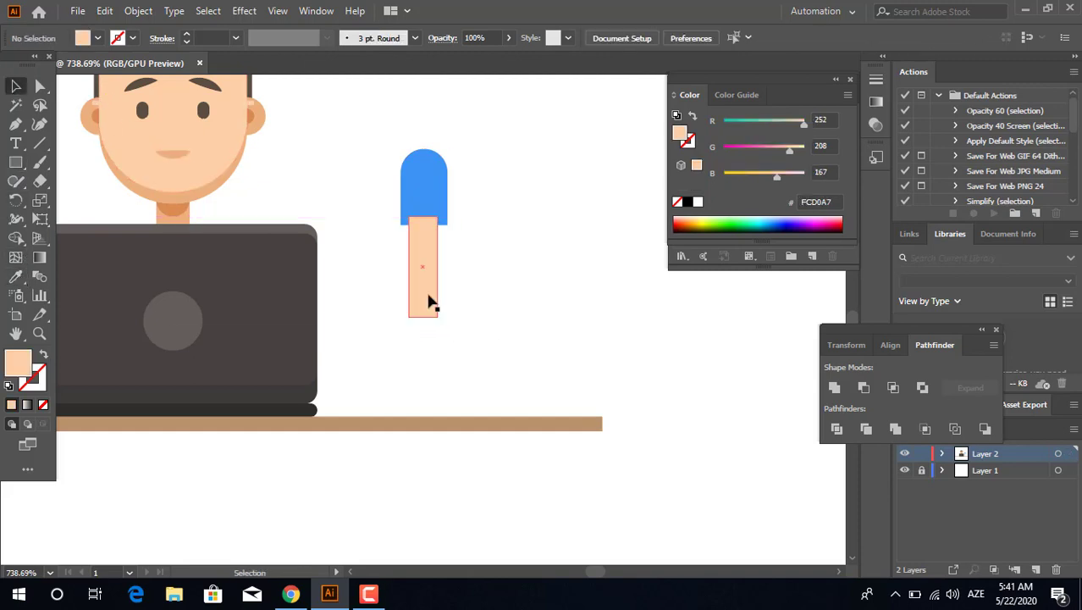
# Tuck the skin-coloured rectangle up behind the blue sleeve and fully round its lower two corners.
pyautogui.moveTo(431, 303); pyautogui.dragTo(415, 295)
pyautogui.hotkey('ctrl', '[')
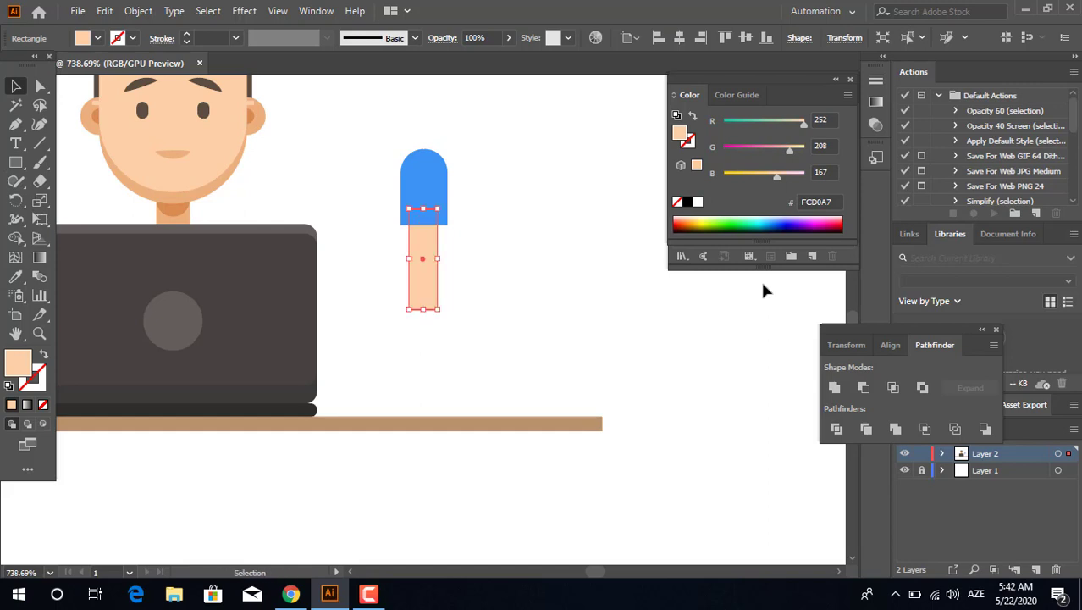
pyautogui.click(40, 86)
pyautogui.moveTo(513, 334); pyautogui.dragTo(440, 208)
pyautogui.click(15, 85)
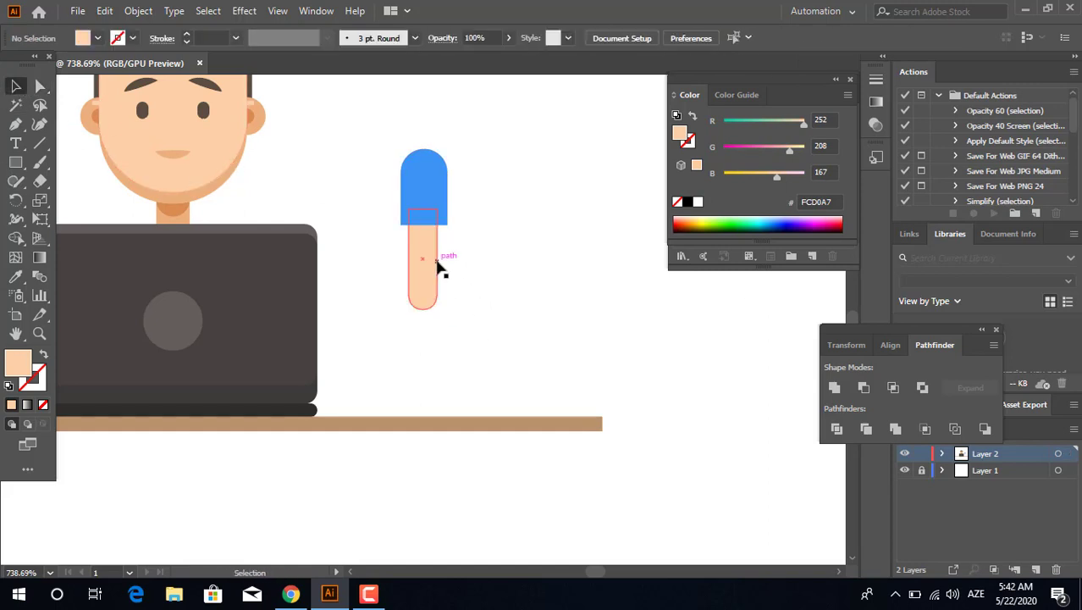
# Duplicate the skin-coloured arm piece below the original as a forearm and undo the rotation tried on the copy.
pyautogui.moveTo(442, 265); pyautogui.dragTo(479, 256)
pyautogui.click(445, 386)
pyautogui.click(438, 375)
pyautogui.click(427, 255)
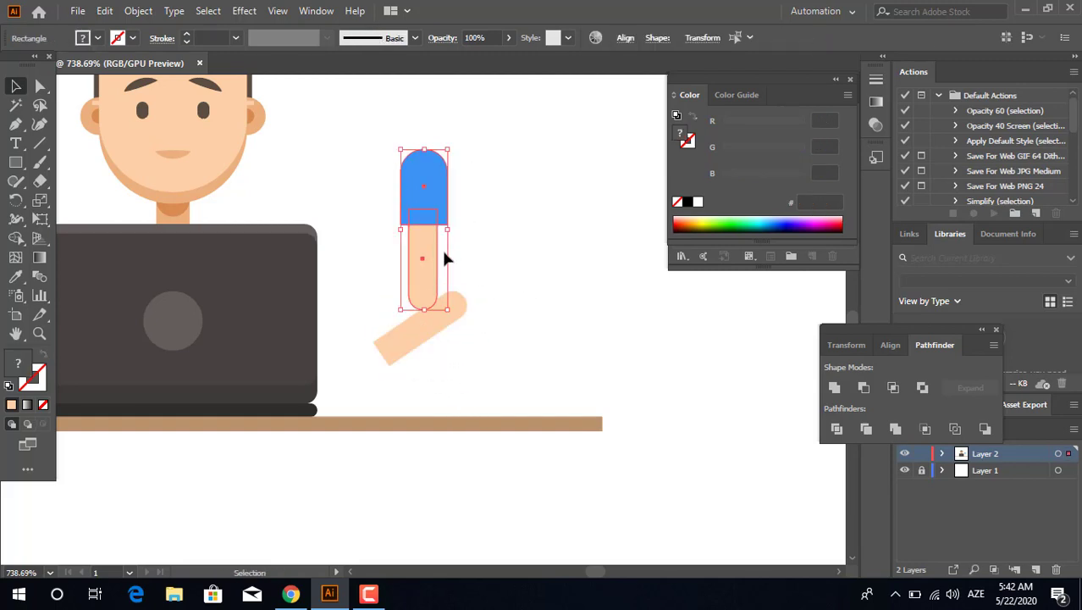
pyautogui.hotkey('ctrl', 'z')
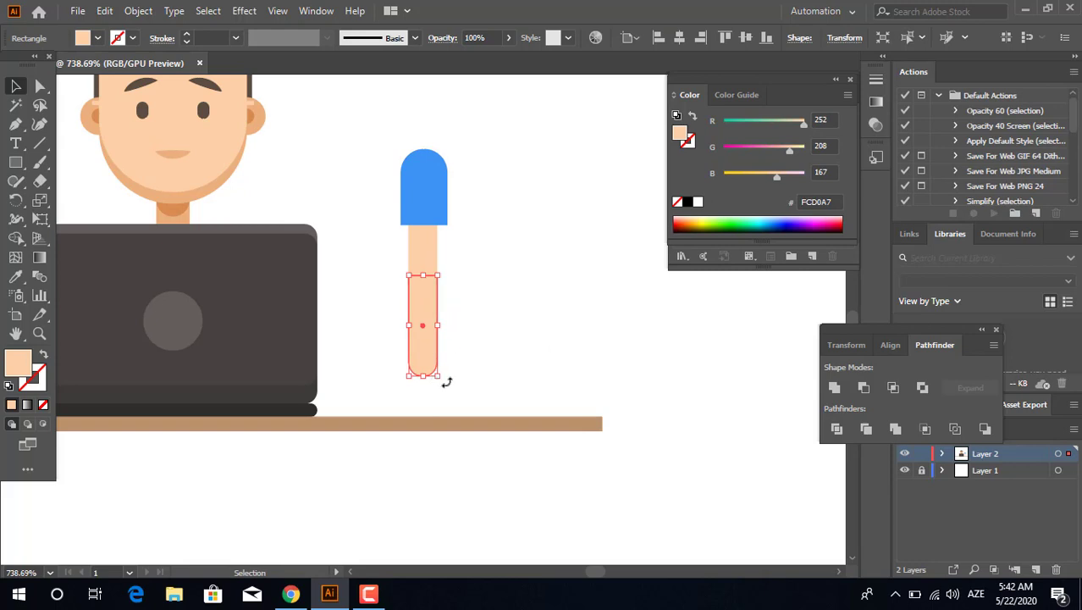
# Rotate the forearm copy diagonally with its rounded end up and place it at the lower end of the upper arm.
pyautogui.moveTo(441, 378); pyautogui.dragTo(410, 209)
pyautogui.click(522, 321)
pyautogui.moveTo(408, 351); pyautogui.dragTo(410, 362)
pyautogui.moveTo(454, 289); pyautogui.dragTo(407, 267)
# Rotate the blue sleeve and upper arm together so they slant diagonally down and away from the head.
pyautogui.press('z')
pyautogui.click(447, 347)
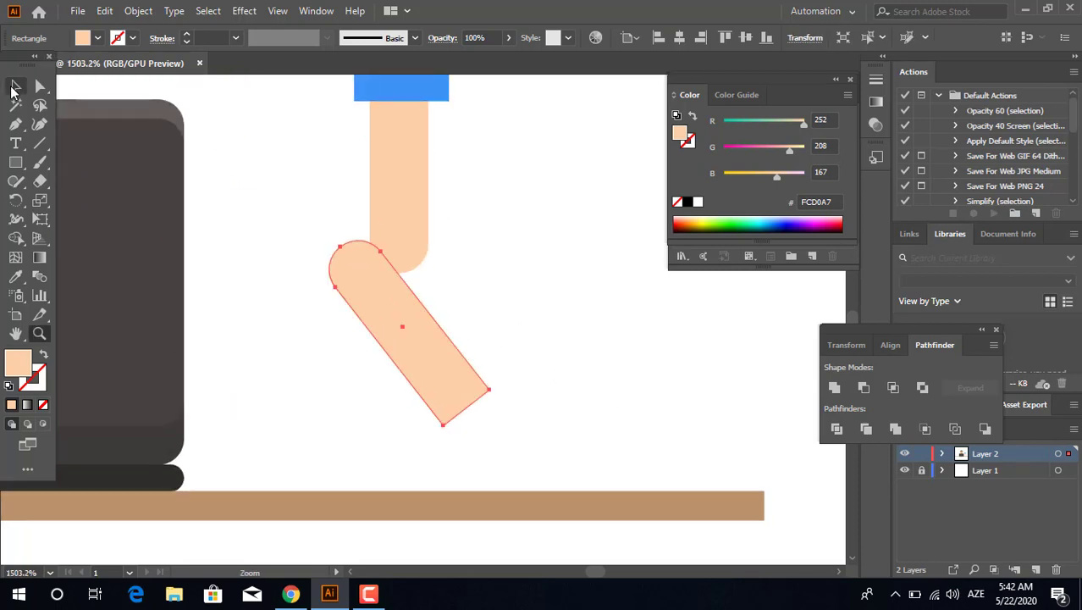
pyautogui.click(15, 87)
pyautogui.moveTo(451, 153); pyautogui.dragTo(368, 81)
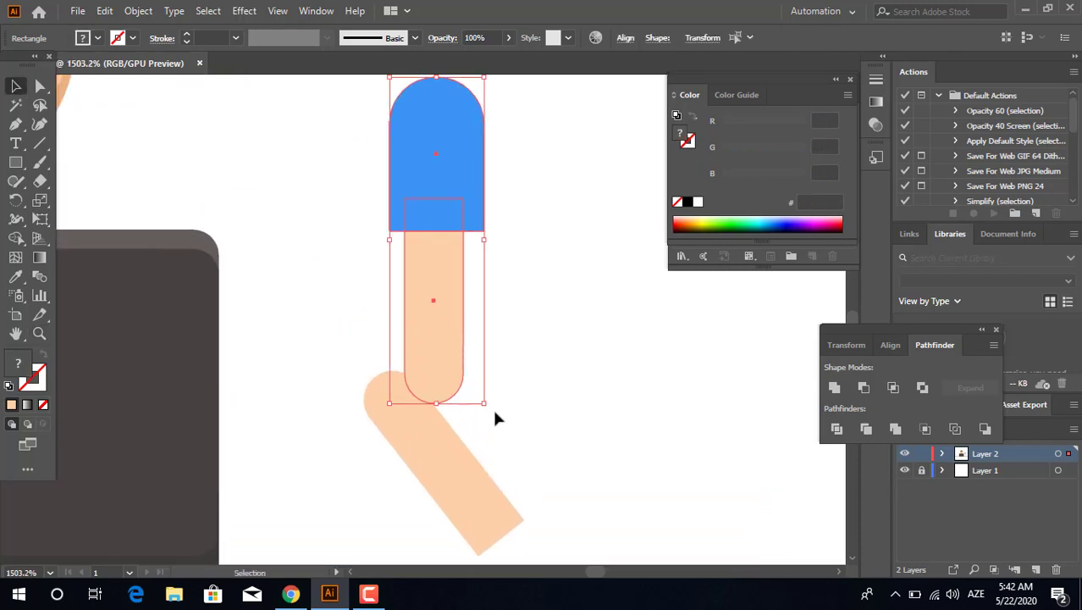
pyautogui.moveTo(490, 403); pyautogui.dragTo(590, 310)
# Rotate the forearm to slope down toward the laptop and join its rounded end to the upper arm's rounded tip as an elbow.
pyautogui.press('z')
pyautogui.keyDown('alt'); pyautogui.click(553, 464); pyautogui.keyUp('alt')
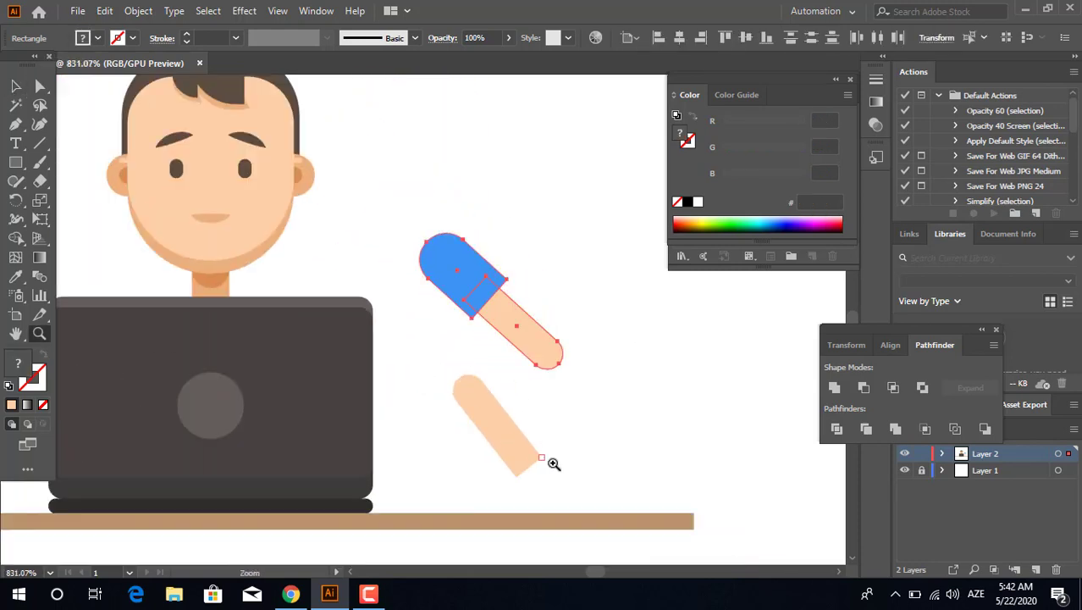
pyautogui.click(553, 463)
pyautogui.click(17, 86)
pyautogui.click(484, 430)
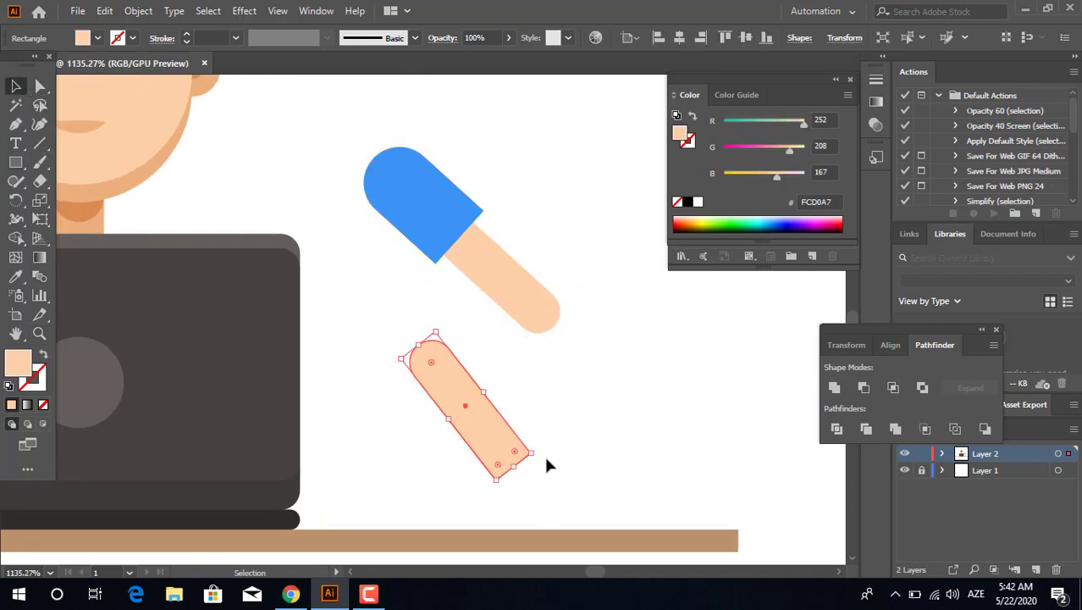
pyautogui.moveTo(542, 460); pyautogui.dragTo(420, 450)
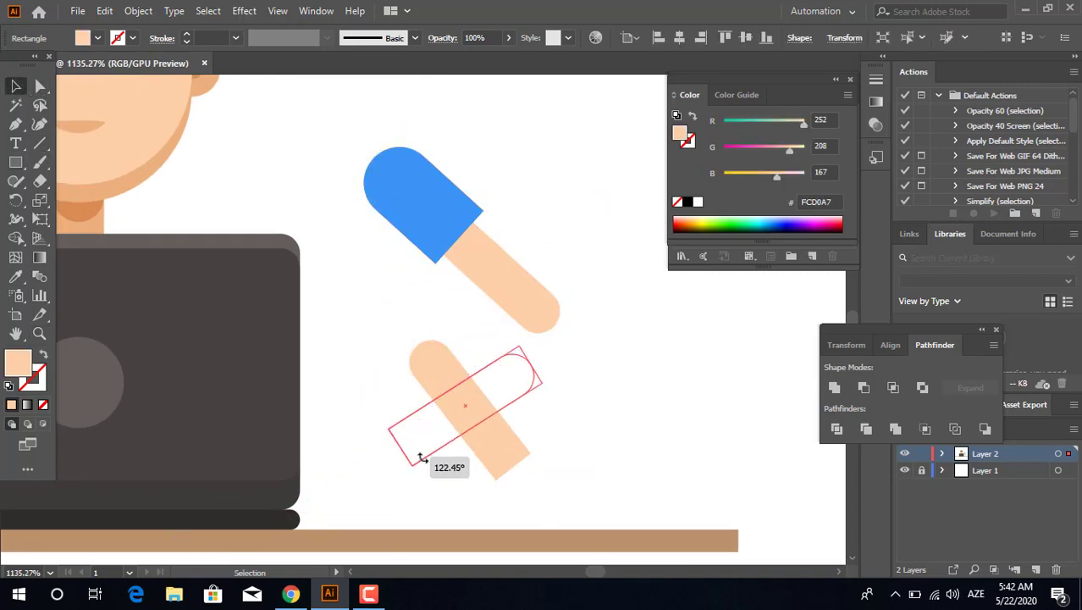
pyautogui.click(525, 395)
pyautogui.moveTo(525, 395); pyautogui.dragTo(546, 320)
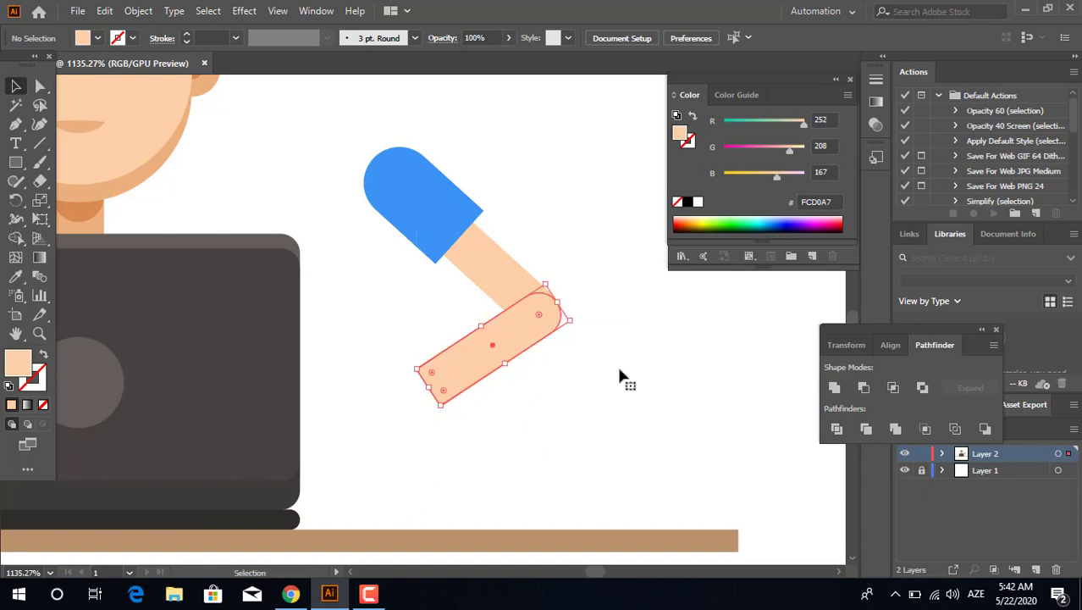
# Nudge the forearm so its rounded end lines up with the upper arm's rounded tip at the elbow.
pyautogui.press('z')
pyautogui.click(585, 280)
pyautogui.press('v')
pyautogui.click(388, 326)
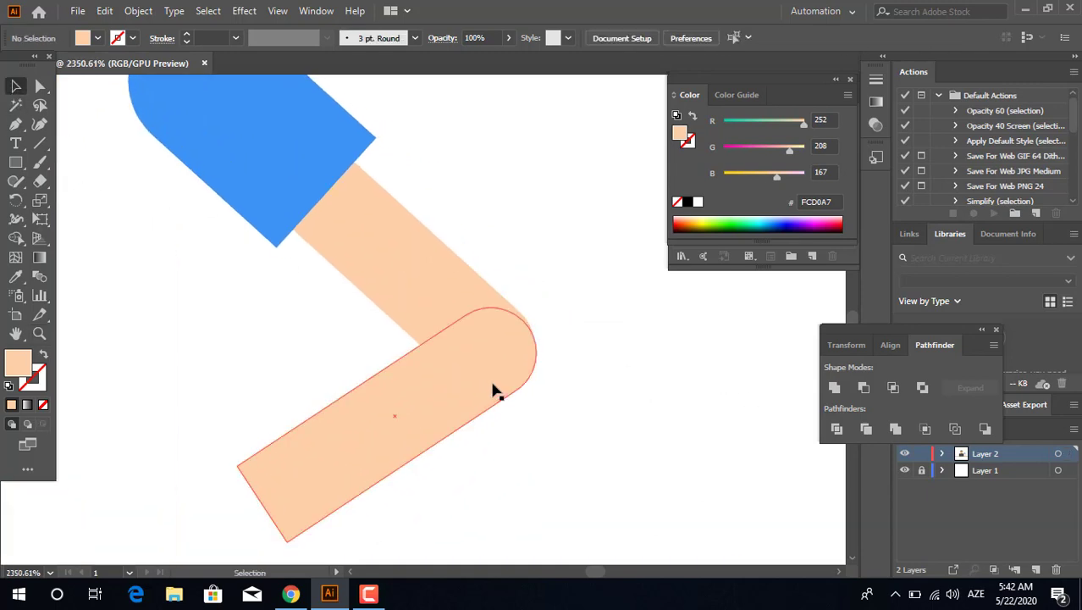
pyautogui.moveTo(495, 386); pyautogui.dragTo(489, 380)
pyautogui.click(629, 398)
# Move the sleeve, upper arm and forearm together to the laptop's side, tucking the shoulder and wrist ends behind its screen.
pyautogui.press('z')
pyautogui.moveTo(632, 397); pyautogui.dragTo(258, 381)
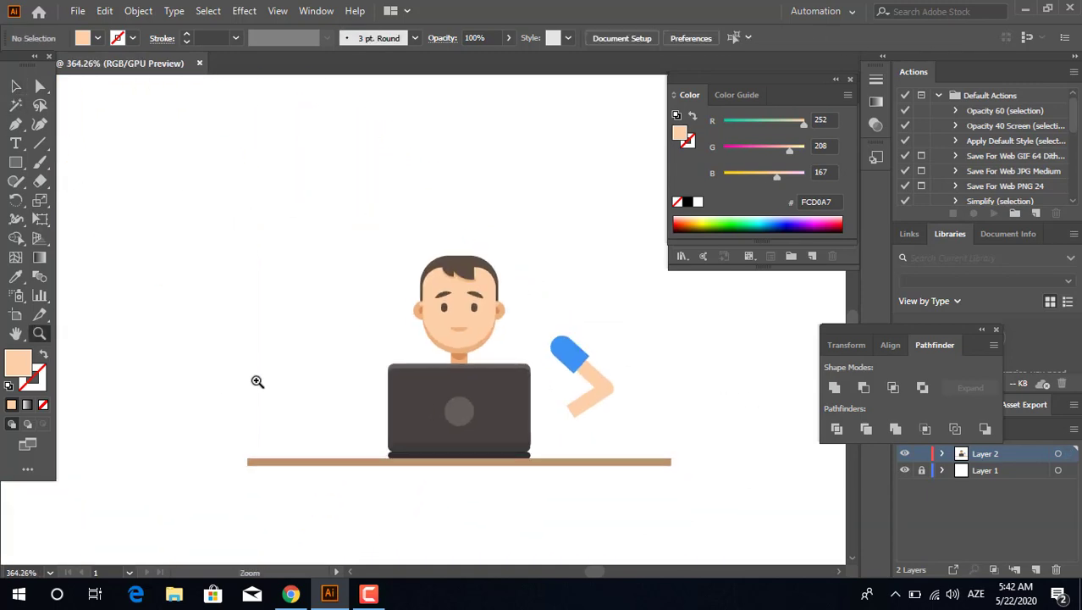
pyautogui.moveTo(483, 398); pyautogui.dragTo(612, 419)
pyautogui.moveTo(597, 409); pyautogui.dragTo(471, 371)
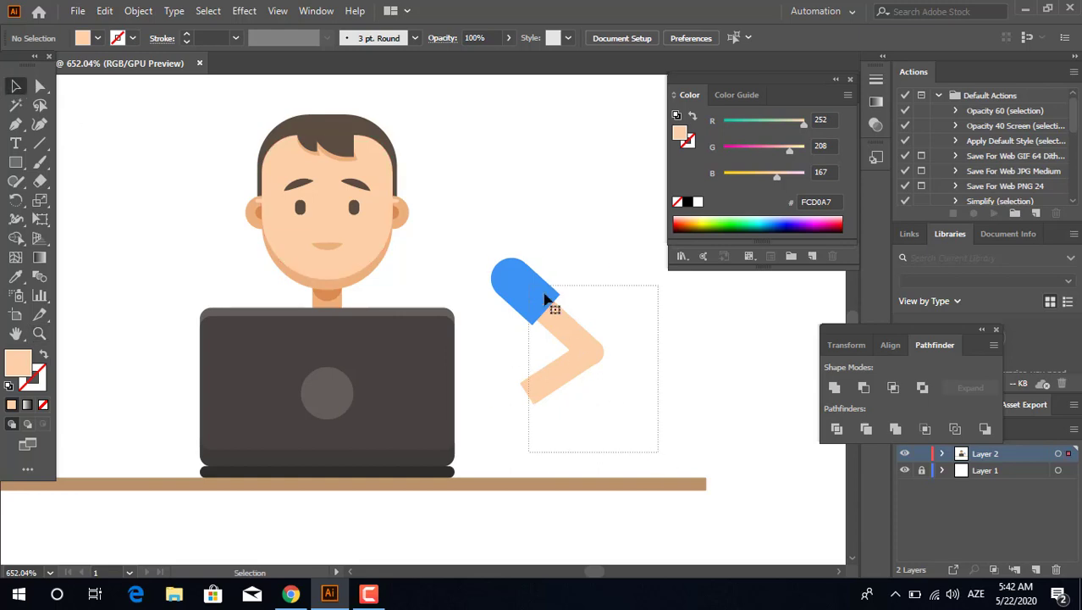
pyautogui.moveTo(546, 301); pyautogui.dragTo(427, 322)
pyautogui.click(649, 439)
# Shift the whole arm further behind the laptop and slightly down, leaving only a small corner of the sleeve showing.
pyautogui.press('z')
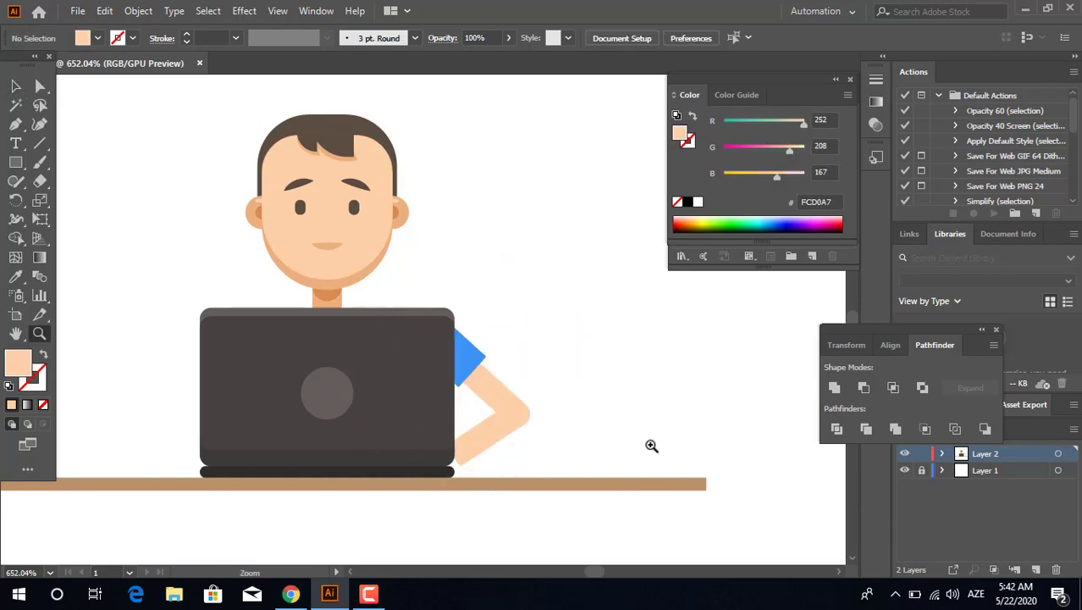
pyautogui.moveTo(651, 445); pyautogui.dragTo(617, 442)
pyautogui.moveTo(516, 418); pyautogui.dragTo(518, 345)
pyautogui.click(17, 88)
pyautogui.moveTo(549, 409); pyautogui.dragTo(539, 441)
pyautogui.click(610, 423)
# Draw a narrow four-point crease shape with the Pen tool at the inner elbow, starting where the upper arm and forearm meet.
pyautogui.press('z')
pyautogui.moveTo(640, 418); pyautogui.dragTo(625, 474)
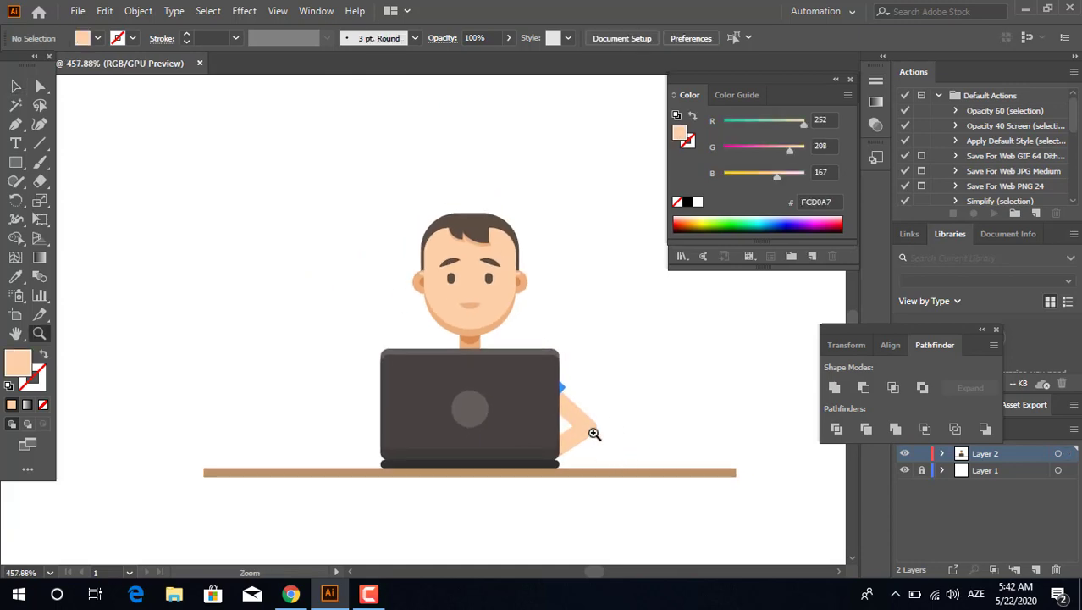
pyautogui.moveTo(594, 433); pyautogui.dragTo(408, 311)
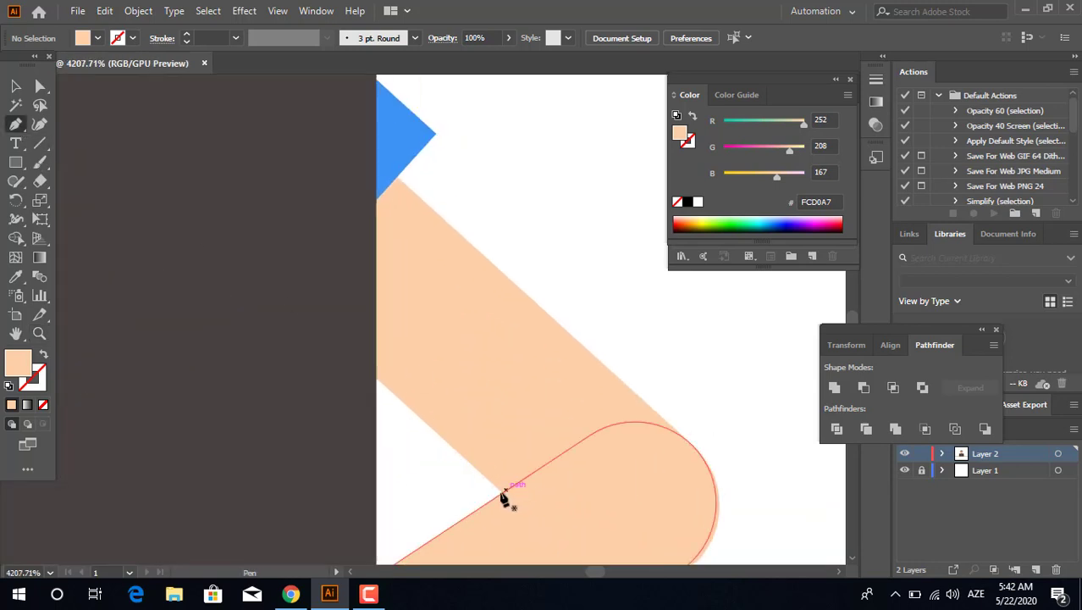
pyautogui.click(503, 492)
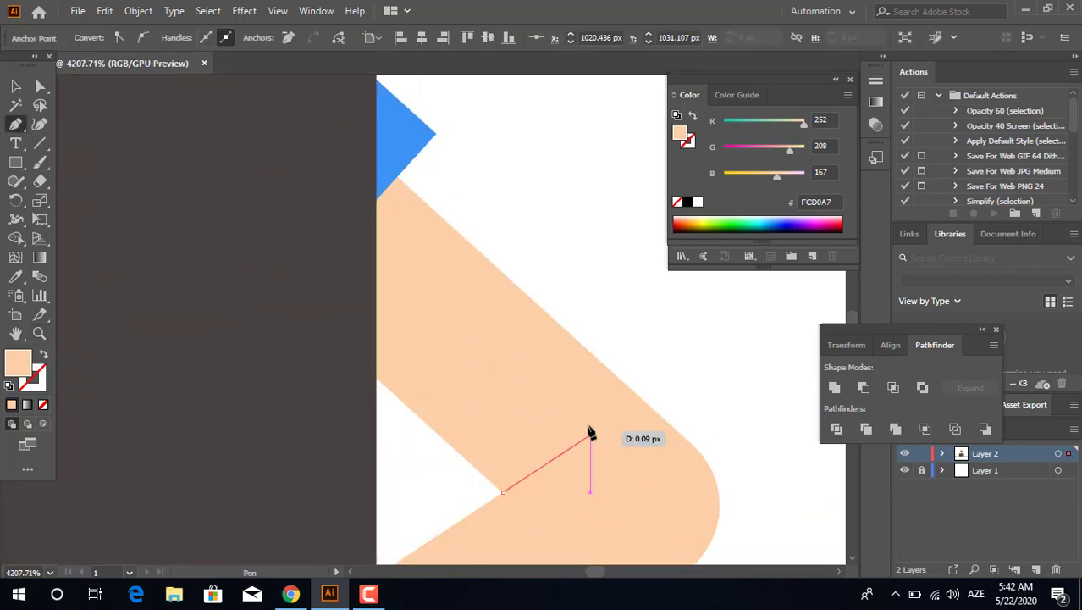
pyautogui.click(590, 435)
pyautogui.click(578, 420)
pyautogui.click(474, 466)
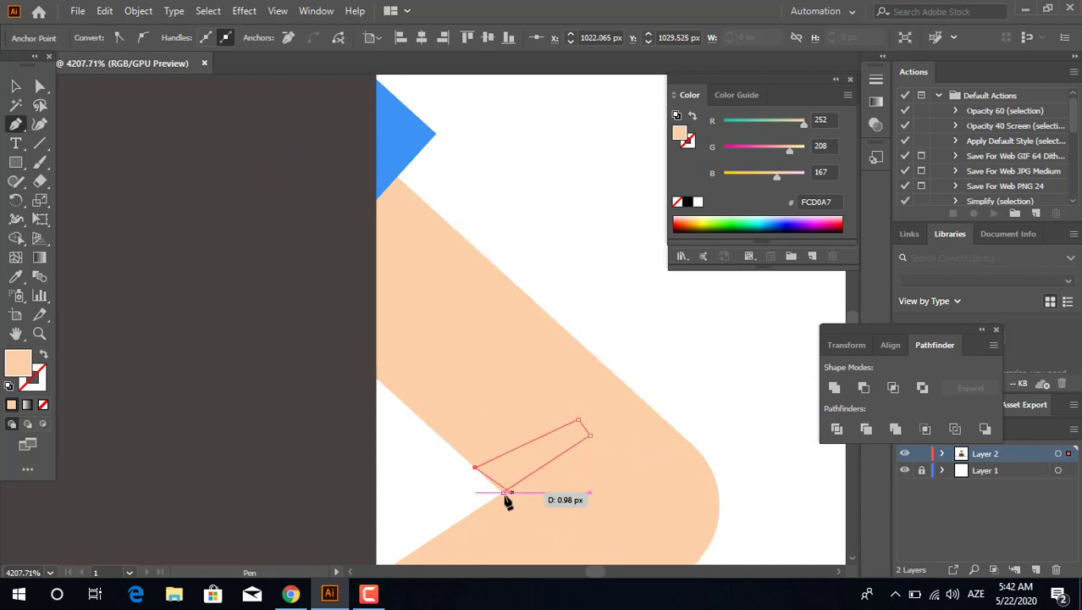
pyautogui.click(503, 492)
# Fill the elbow crease with the darker skin shade EDB17E sampled from the face shadow.
pyautogui.press('z')
pyautogui.moveTo(628, 442); pyautogui.dragTo(90, 257)
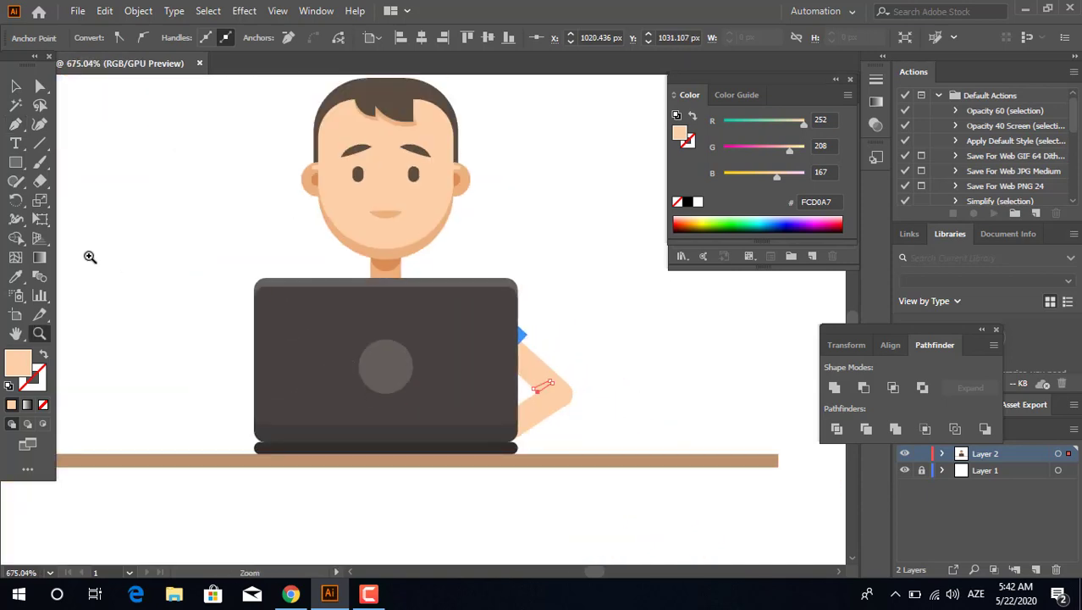
pyautogui.click(358, 238)
# Isolate the upper arm and draw a closed four-point strip across it with the Pen tool, just below the sleeve edge.
pyautogui.press('z')
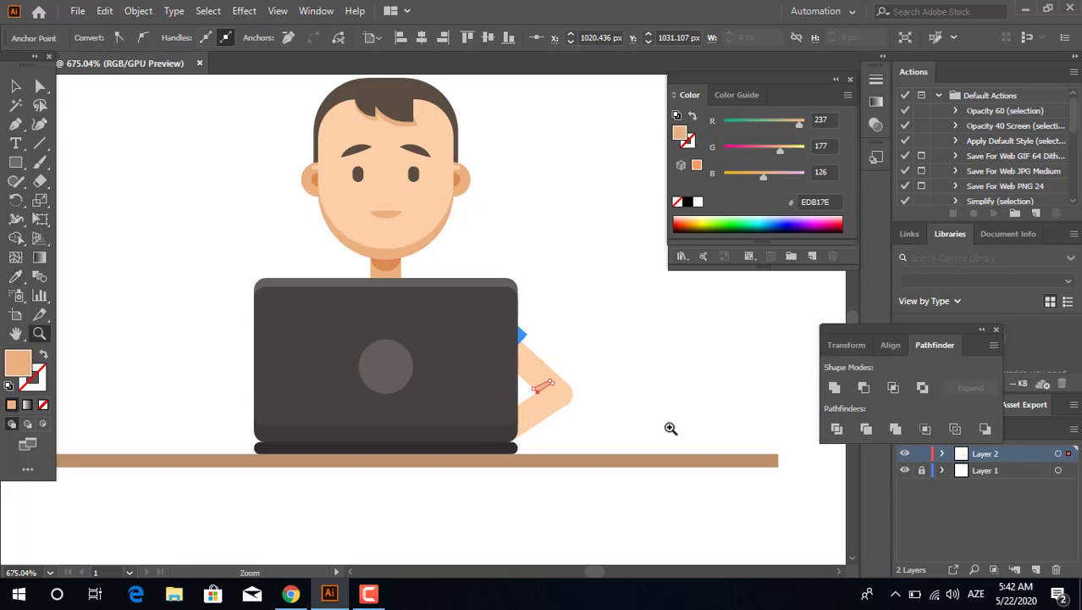
pyautogui.click(563, 434)
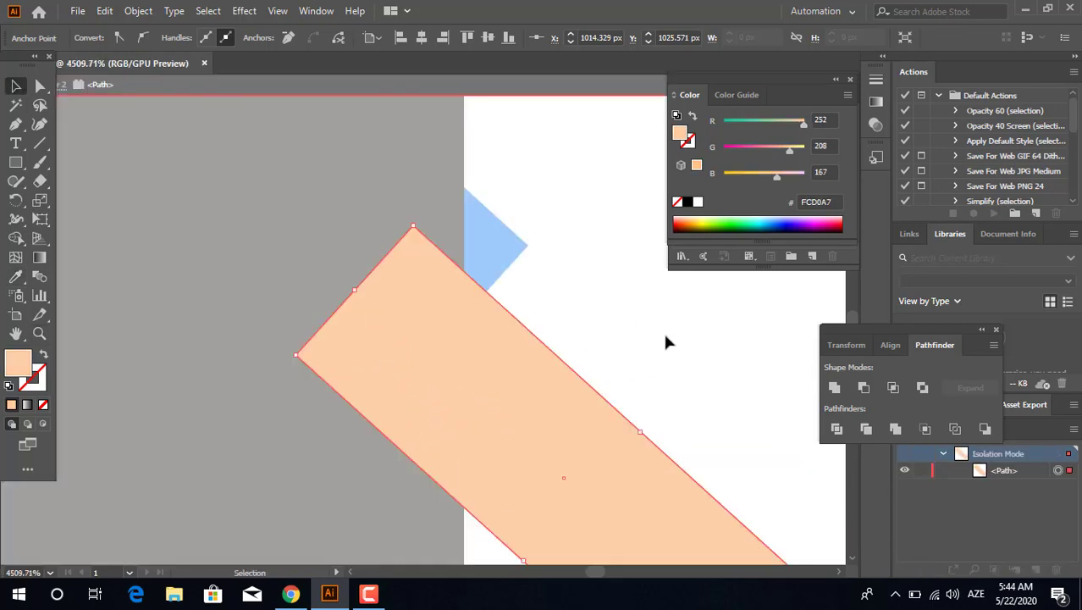
pyautogui.click(665, 341)
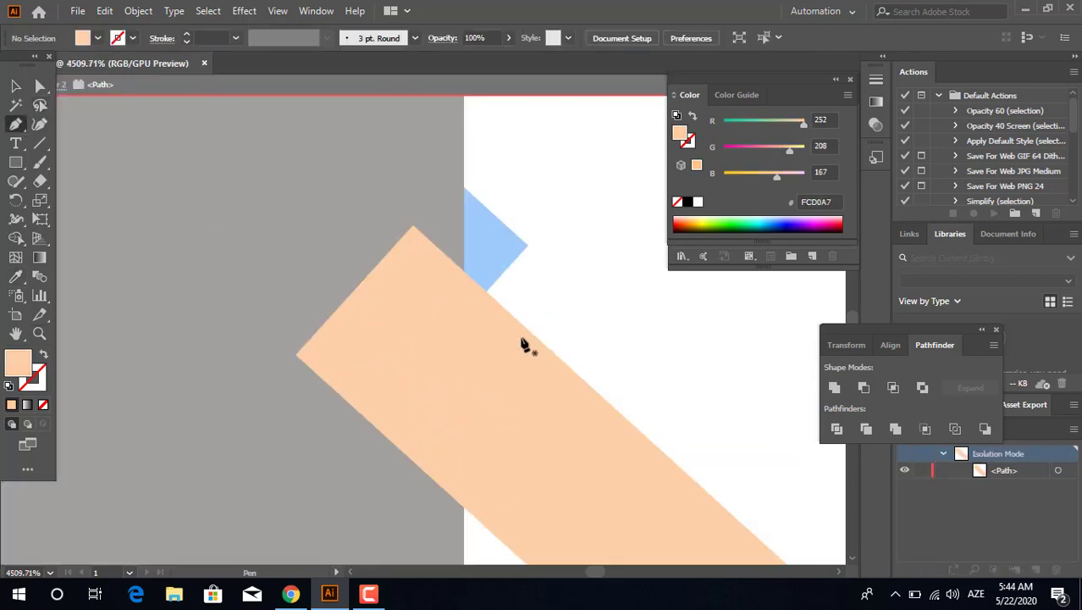
pyautogui.click(485, 291)
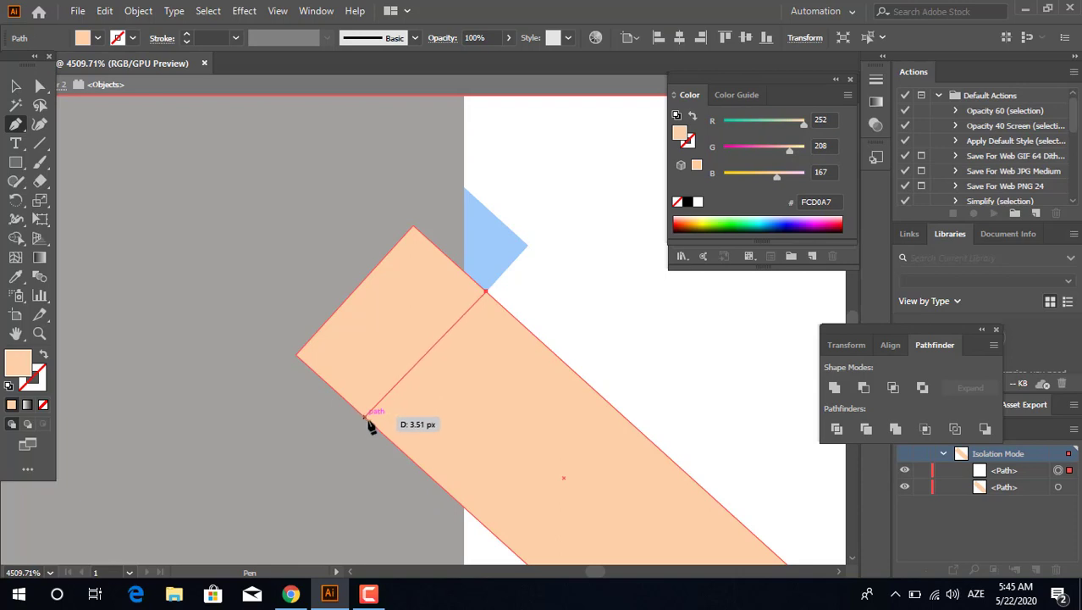
pyautogui.click(404, 453)
pyautogui.click(522, 324)
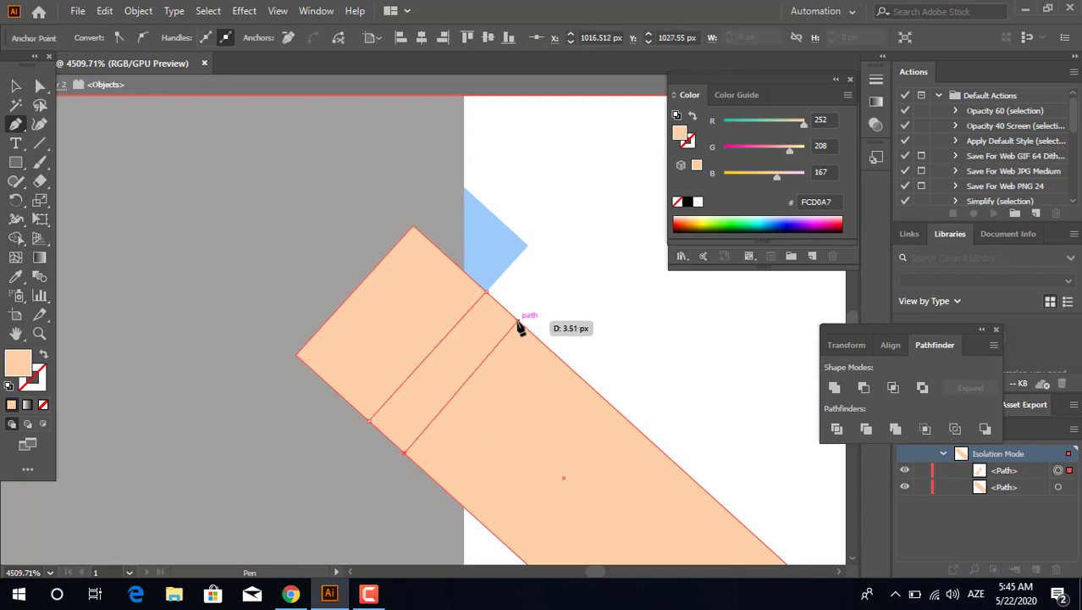
pyautogui.click(485, 291)
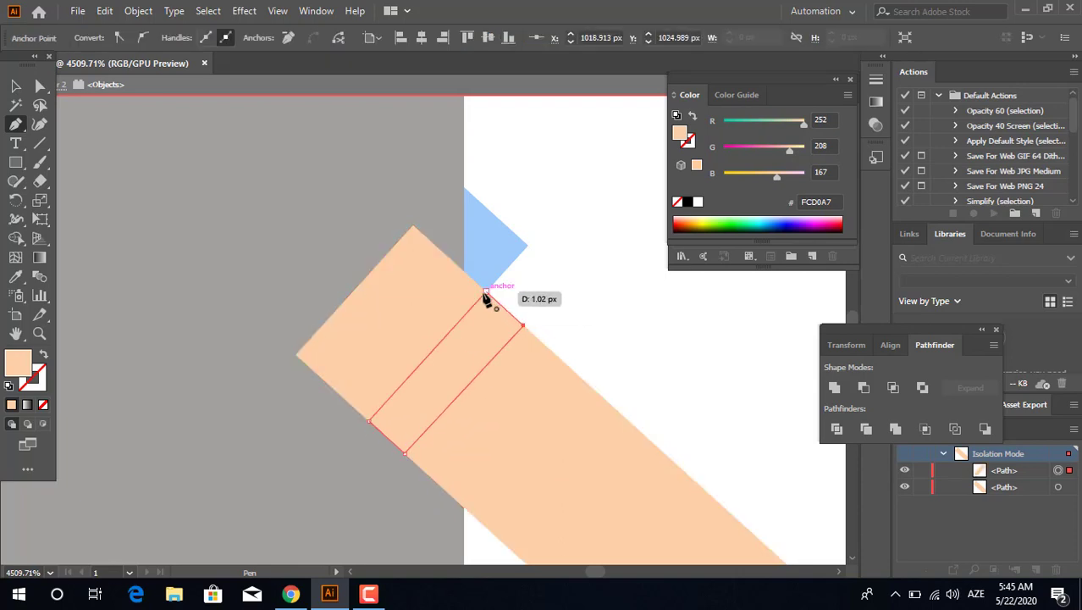
# Fill the strip with the neck's darker skin shade EDB17E as a sleeve shadow and exit isolation mode.
pyautogui.press('z')
pyautogui.moveTo(547, 305); pyautogui.dragTo(184, 304)
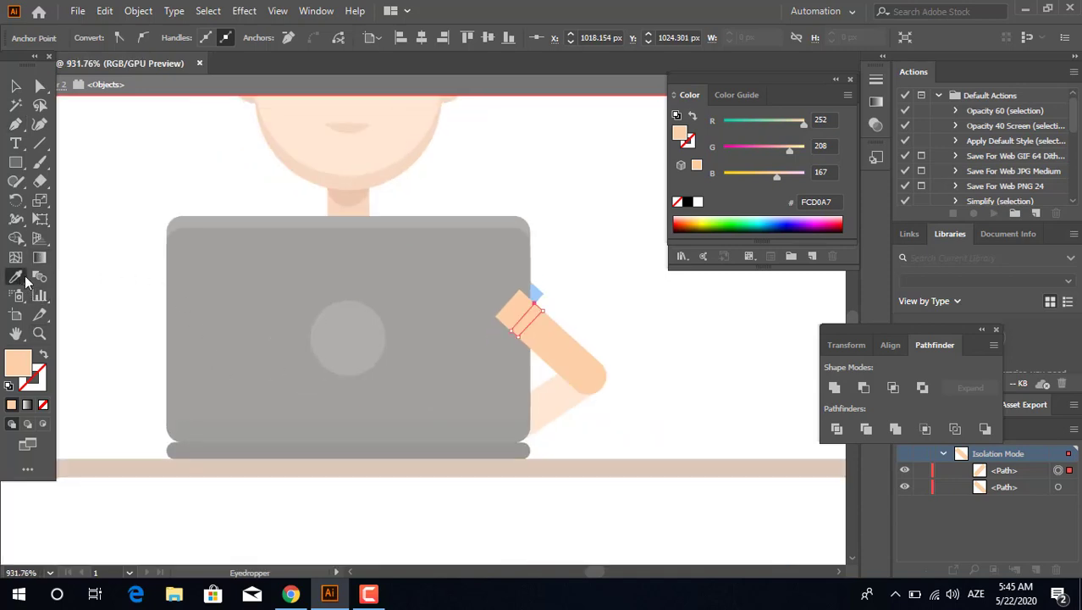
pyautogui.click(331, 190)
pyautogui.click(18, 87)
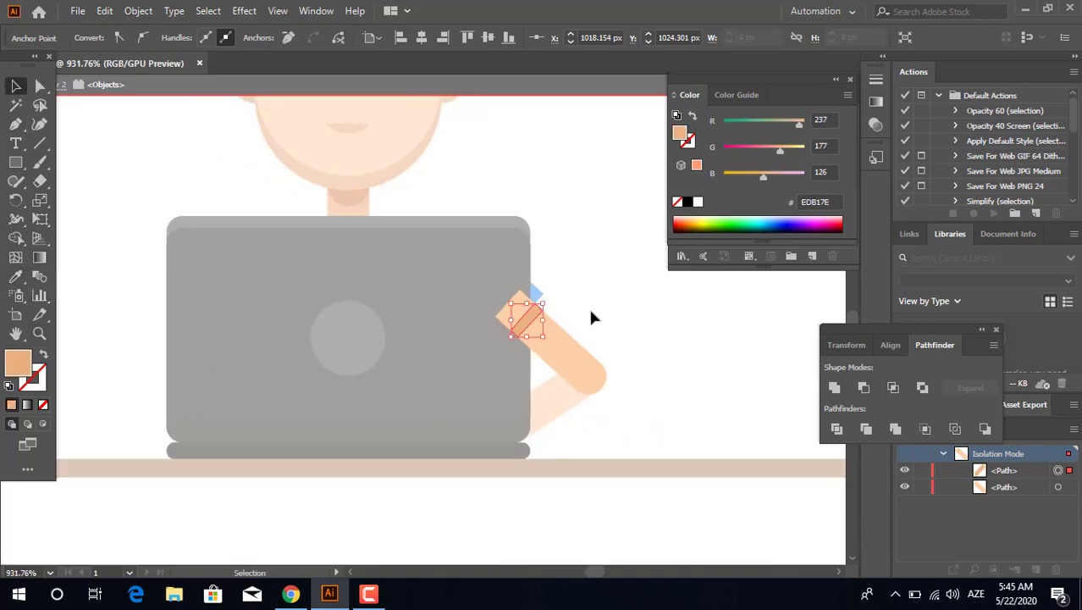
pyautogui.doubleClick(588, 306)
# Group the sleeve, upper arm, forearm and their shadows, and send the group behind the laptop.
pyautogui.press('z')
pyautogui.moveTo(649, 399); pyautogui.dragTo(601, 430)
pyautogui.moveTo(602, 430); pyautogui.dragTo(663, 460)
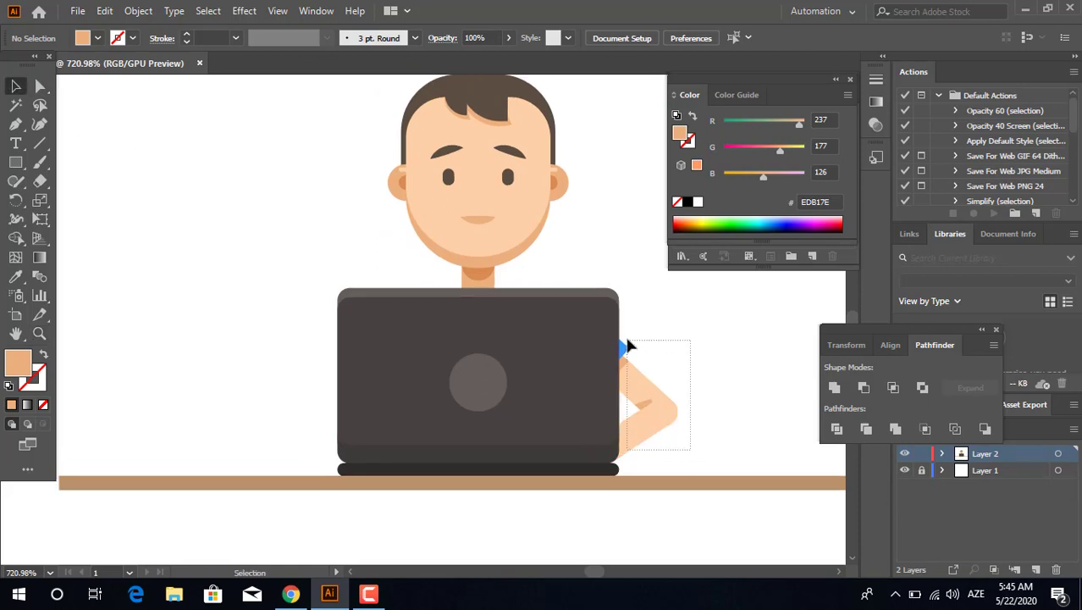
pyautogui.moveTo(626, 346); pyautogui.dragTo(627, 344)
pyautogui.rightClick(699, 400)
pyautogui.click(715, 177)
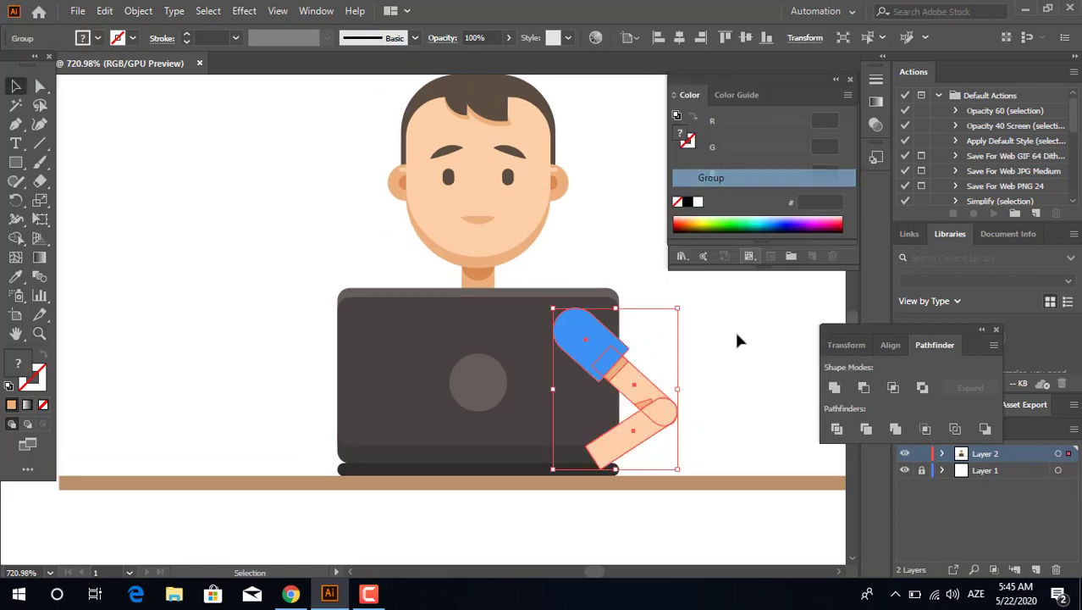
pyautogui.hotkey('ctrl', 'shift', '[')
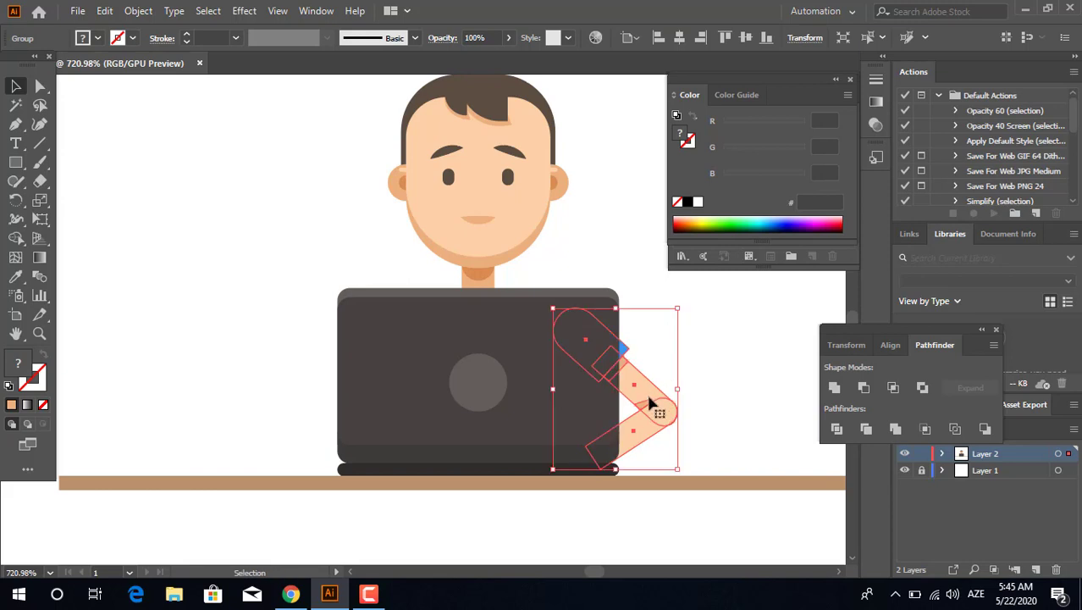
# Duplicate the arm group to the opposite side of the laptop.
pyautogui.moveTo(650, 405); pyautogui.dragTo(311, 407)
pyautogui.rightClick(273, 405)
pyautogui.click(373, 282)
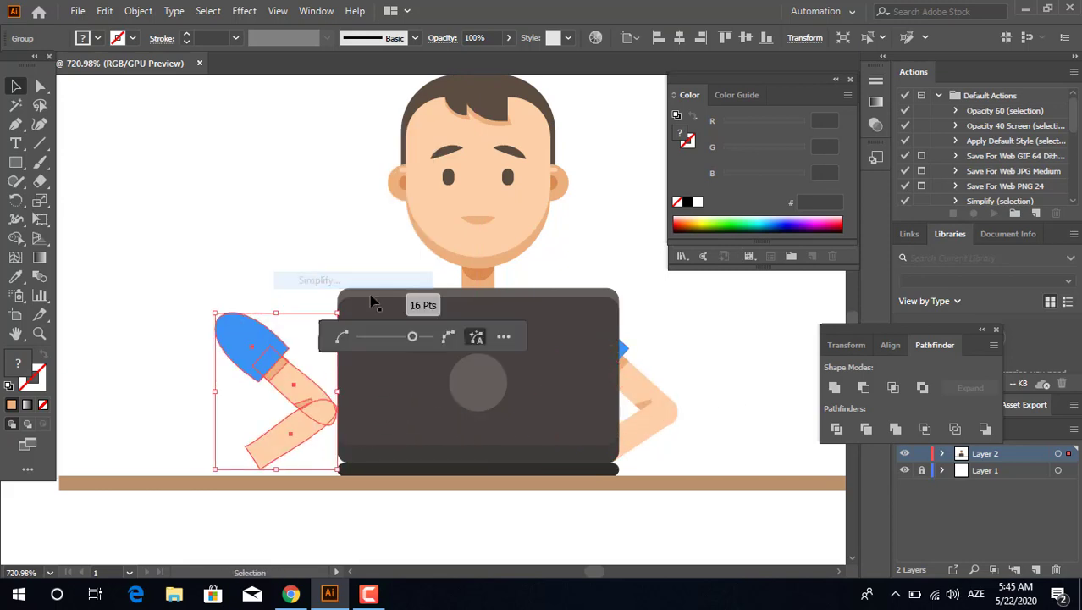
pyautogui.hotkey('ctrl', 'z')
# Reflect the duplicated arm across the vertical axis and position it behind the laptop's edge, mirroring the first arm.
pyautogui.rightClick(275, 358)
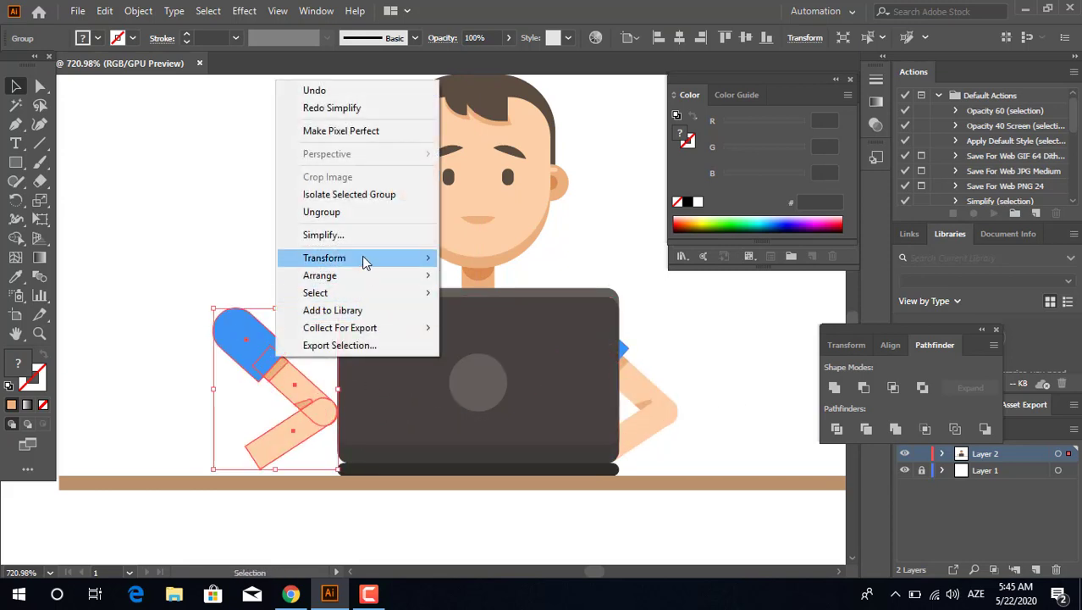
pyautogui.moveTo(366, 259)
pyautogui.click(547, 313)
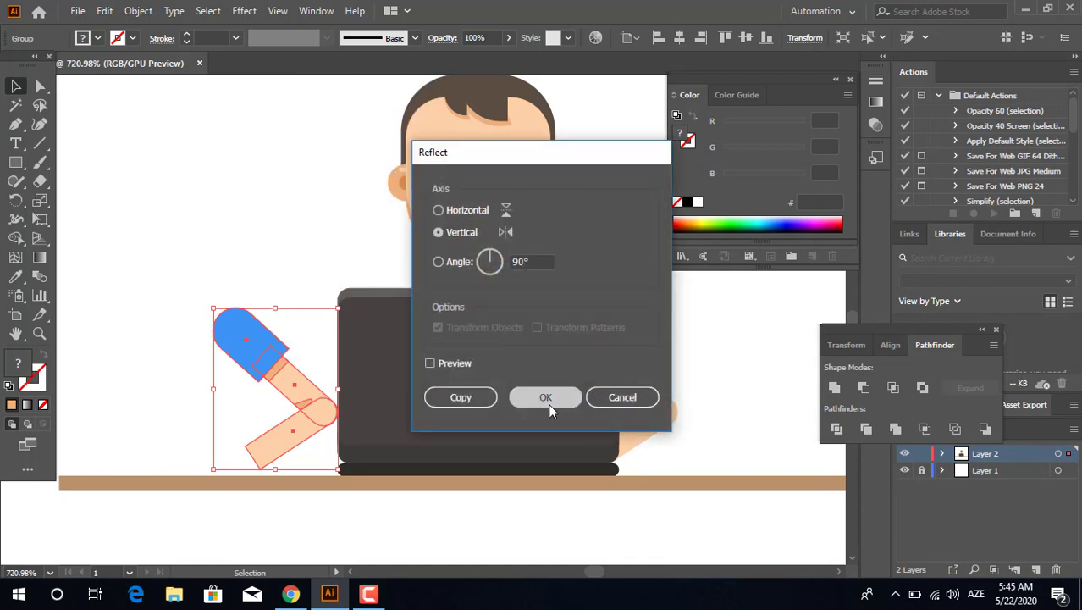
pyautogui.click(548, 403)
pyautogui.moveTo(309, 379); pyautogui.dragTo(350, 372)
# Group the two arms together and deselect them.
pyautogui.keyDown('shift'); pyautogui.click(657, 407); pyautogui.keyUp('shift')
pyautogui.rightClick(658, 407)
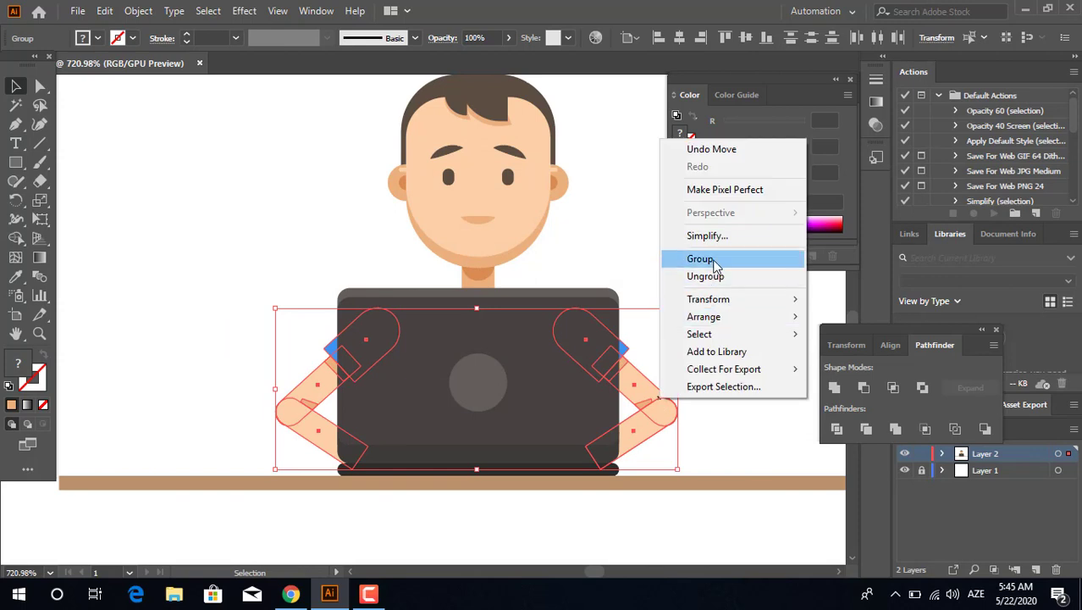
pyautogui.click(714, 260)
pyautogui.click(776, 391)
# Align the character and laptop pieces to a common horizontal center.
pyautogui.press('z')
pyautogui.moveTo(776, 391); pyautogui.dragTo(455, 474)
pyautogui.moveTo(500, 428); pyautogui.dragTo(427, 426)
pyautogui.moveTo(443, 398); pyautogui.dragTo(607, 450)
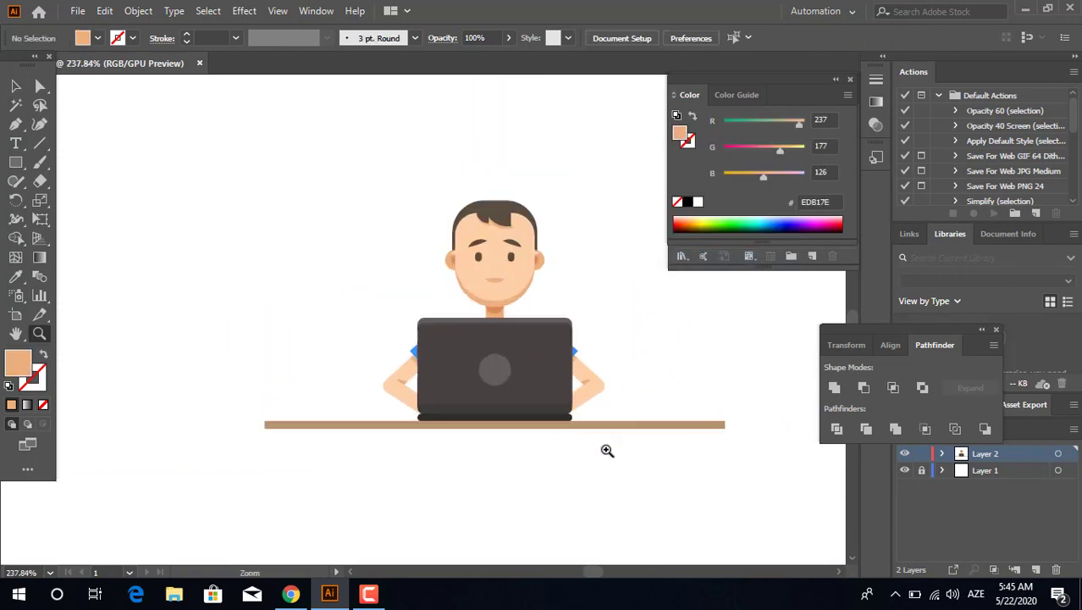
pyautogui.moveTo(331, 235); pyautogui.dragTo(592, 377)
pyautogui.click(18, 88)
pyautogui.click(681, 40)
pyautogui.click(568, 293)
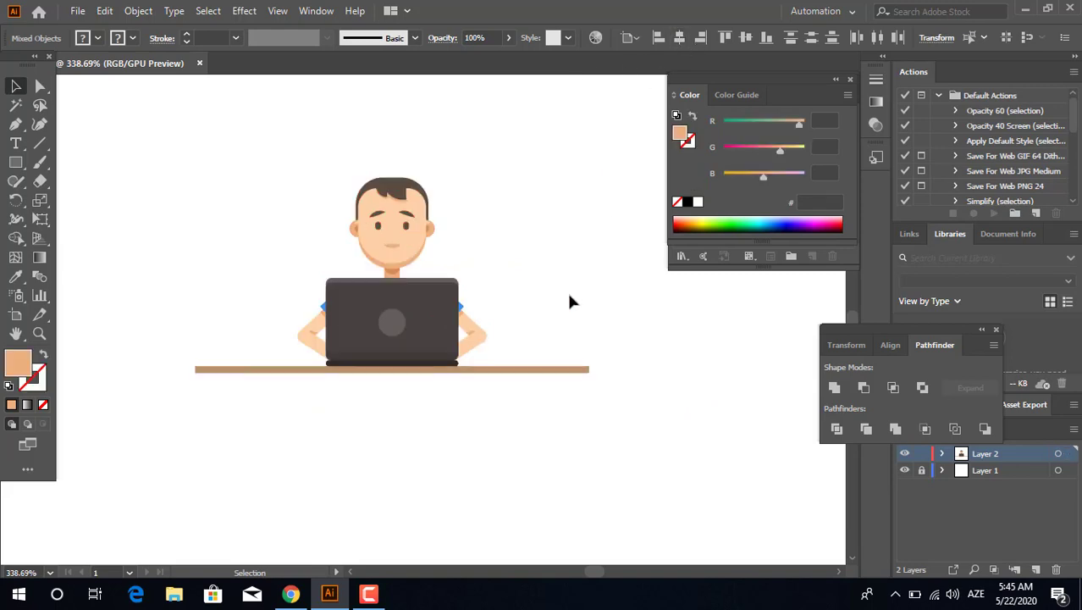
# Group the head, neck, arms and laptop into one object, leaving out the desk.
pyautogui.press('z')
pyautogui.moveTo(479, 262); pyautogui.dragTo(435, 314)
pyautogui.press('space')
pyautogui.press('space')
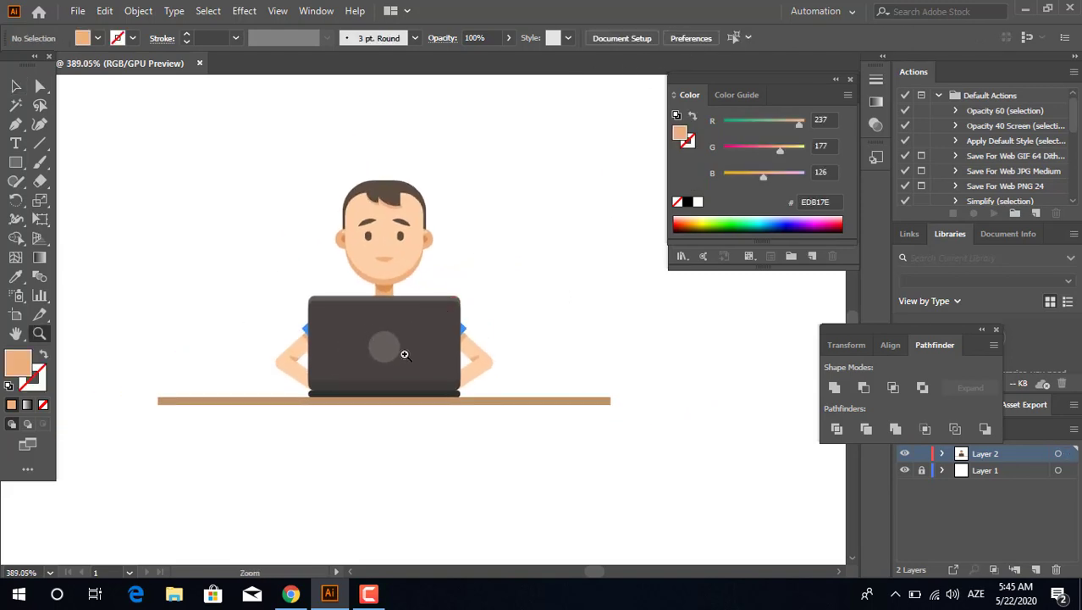
pyautogui.moveTo(404, 355); pyautogui.dragTo(421, 393)
pyautogui.press('space')
pyautogui.moveTo(422, 392); pyautogui.dragTo(392, 386)
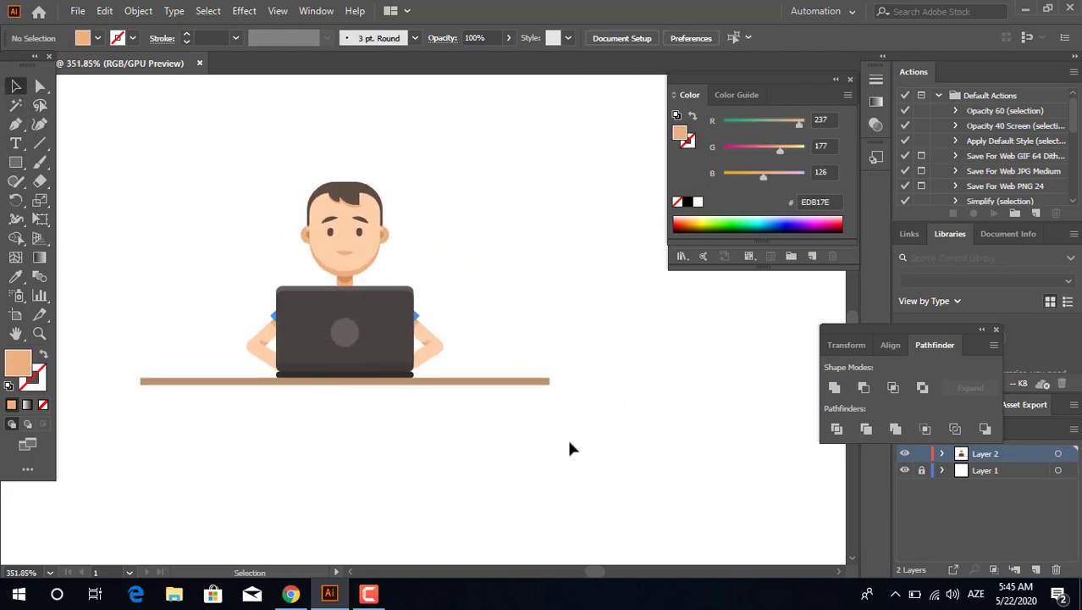
pyautogui.moveTo(220, 211); pyautogui.dragTo(223, 215)
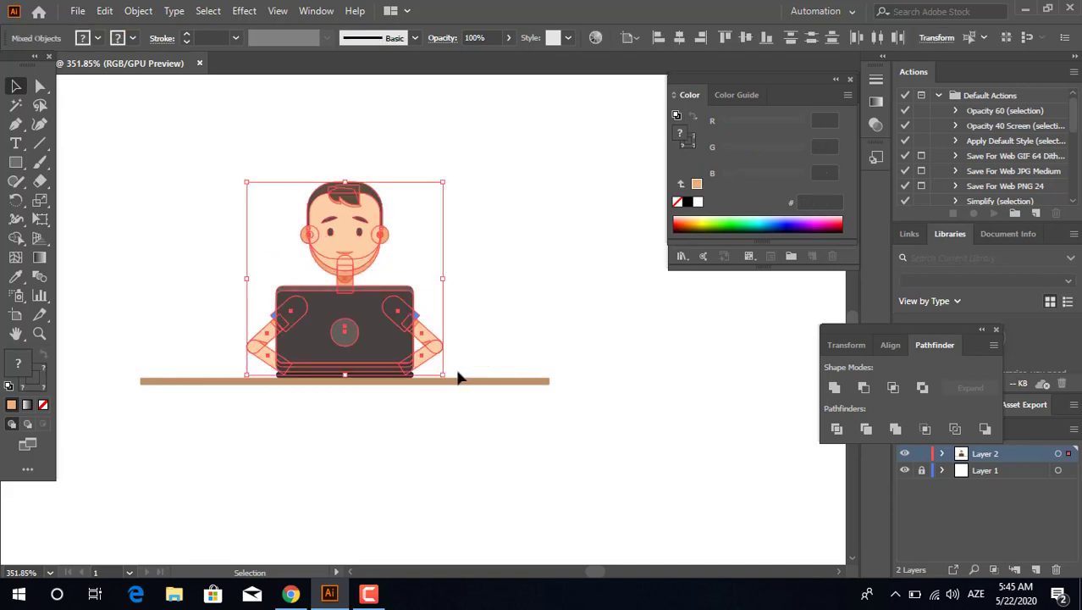
pyautogui.click(478, 375)
pyautogui.moveTo(288, 290); pyautogui.dragTo(255, 228)
pyautogui.rightClick(356, 313)
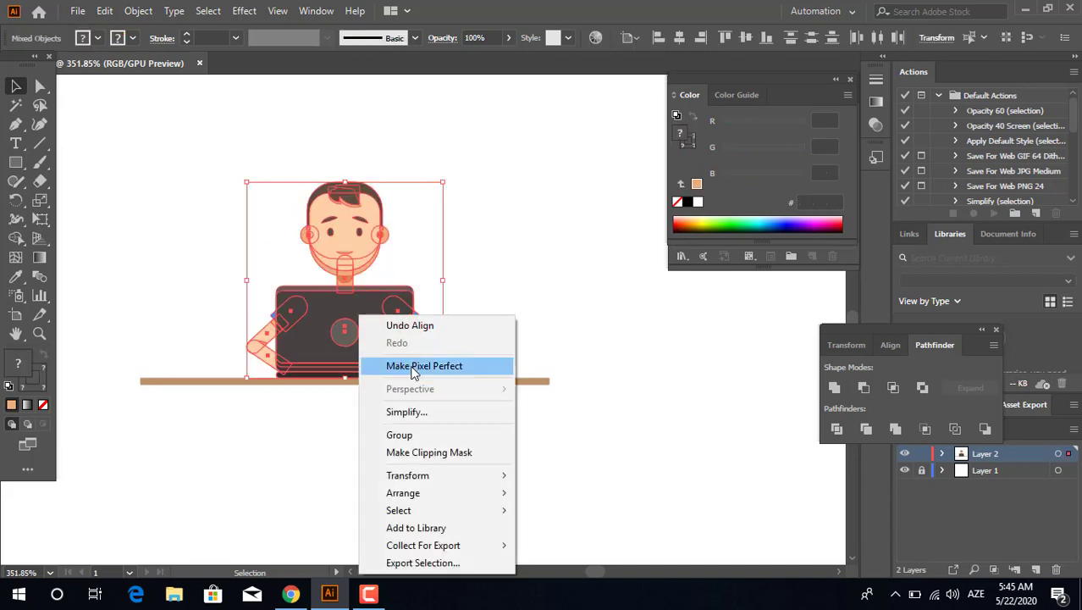
pyautogui.click(425, 433)
# Duplicate the character and laptop group beside the original and open the copy in isolation mode.
pyautogui.moveTo(380, 344)
pyautogui.mouseDown()
pyautogui.moveTo(315, 330)
pyautogui.moveTo(296, 344)
pyautogui.moveTo(442, 345)
pyautogui.moveTo(398, 347)
pyautogui.mouseUp()
pyautogui.click(404, 337)
pyautogui.doubleClick(476, 235)
# Draw a wide rectangle across the copied character's face, from ear level to just above the chin and past both ears.
pyautogui.press('z')
pyautogui.moveTo(477, 194); pyautogui.dragTo(629, 321)
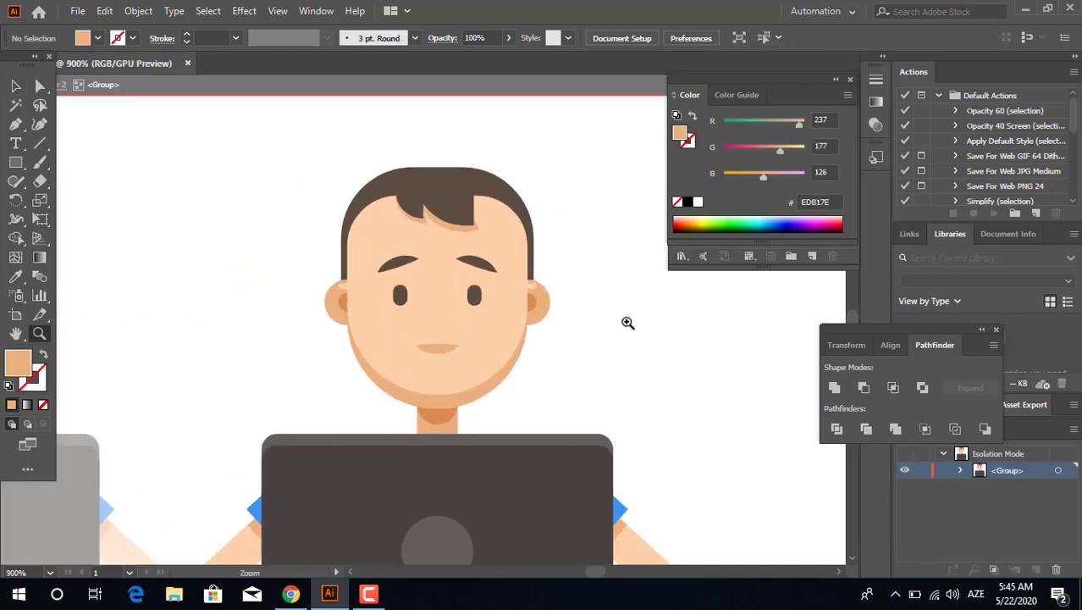
pyautogui.moveTo(344, 246); pyautogui.dragTo(297, 207)
pyautogui.click(15, 162)
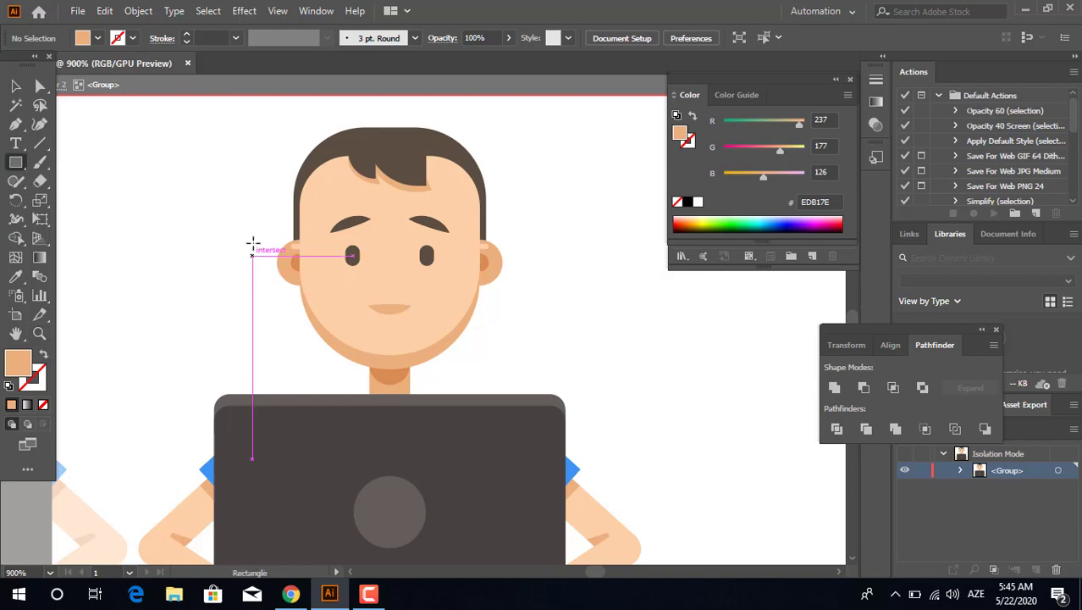
pyautogui.moveTo(245, 244); pyautogui.dragTo(535, 335)
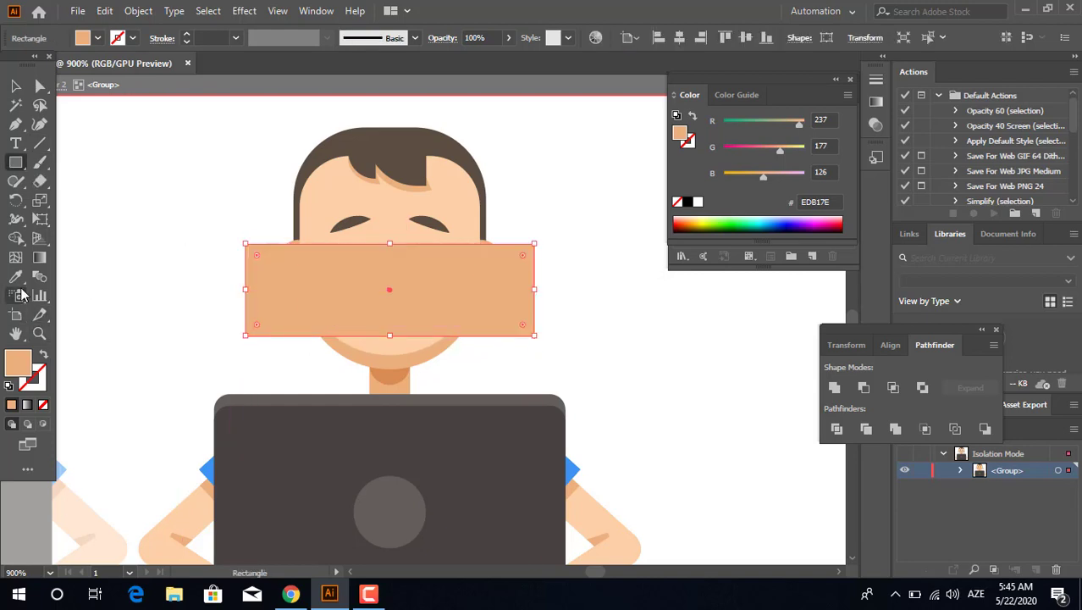
# Fill the rectangle with the hair's brown 5B4D42 and send it behind the head.
pyautogui.press('i')
pyautogui.click(339, 142)
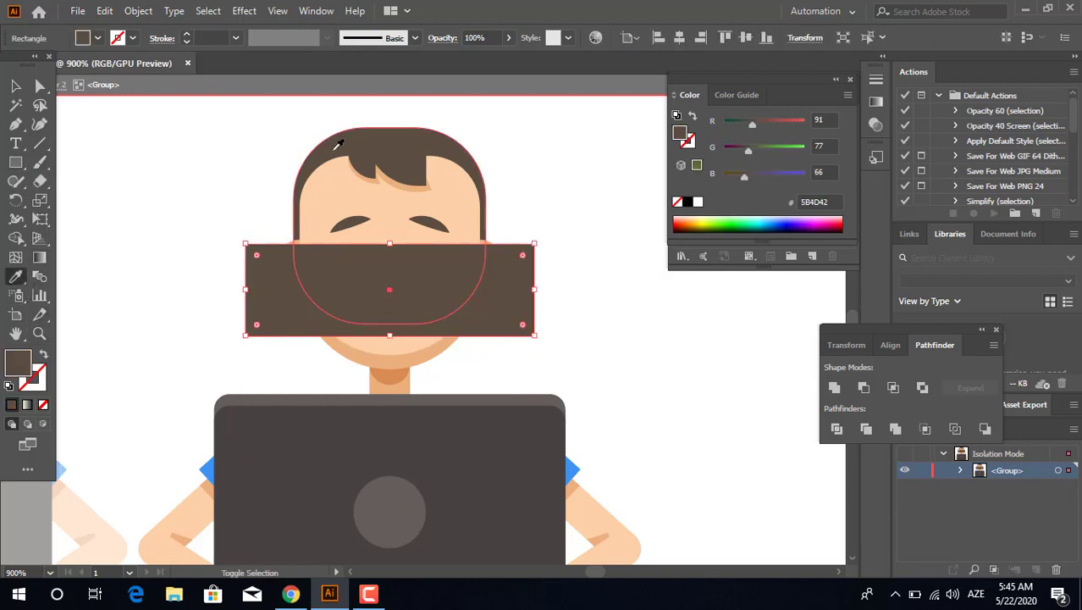
pyautogui.hotkey('ctrl', 'shift', '[')
pyautogui.click(39, 87)
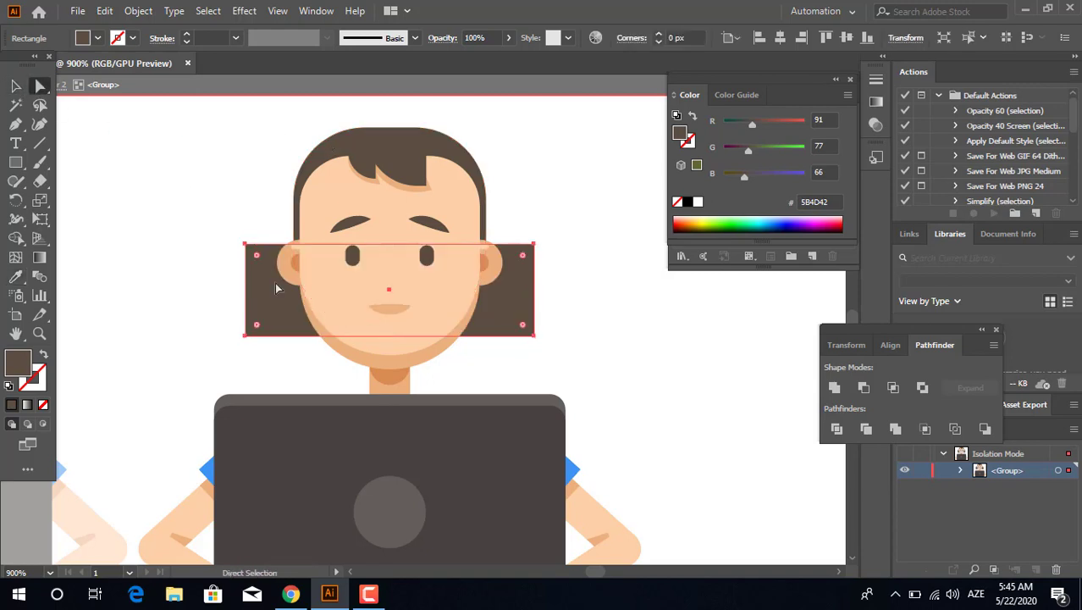
# Round all corners of the brown rectangle behind the head fully so its ends become semicircles.
pyautogui.moveTo(257, 256); pyautogui.dragTo(581, 432)
pyautogui.click(16, 86)
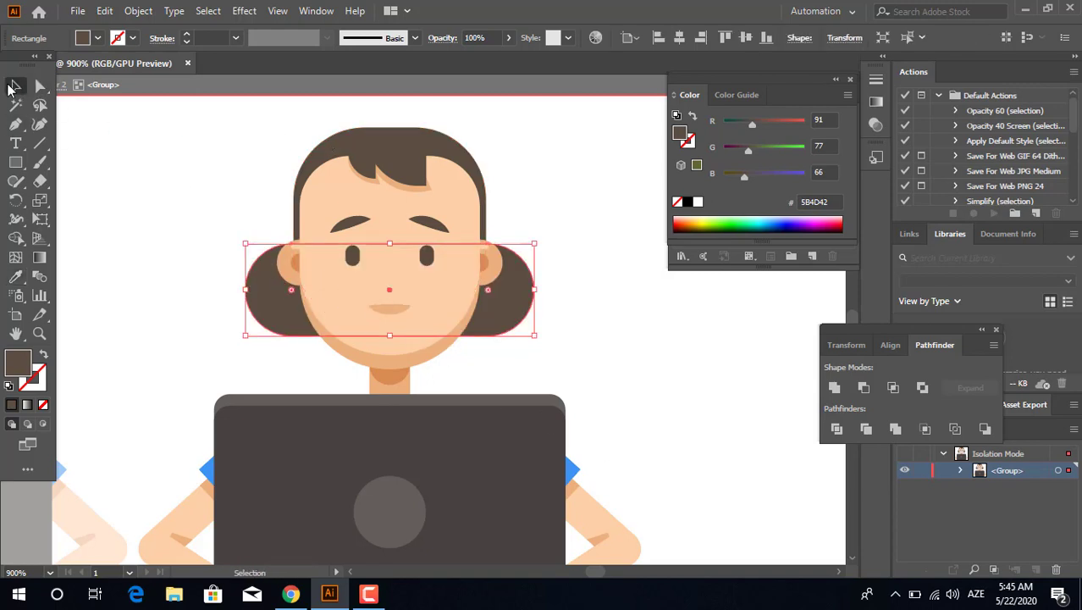
pyautogui.press('z')
pyautogui.moveTo(509, 223); pyautogui.dragTo(371, 243)
pyautogui.press('v')
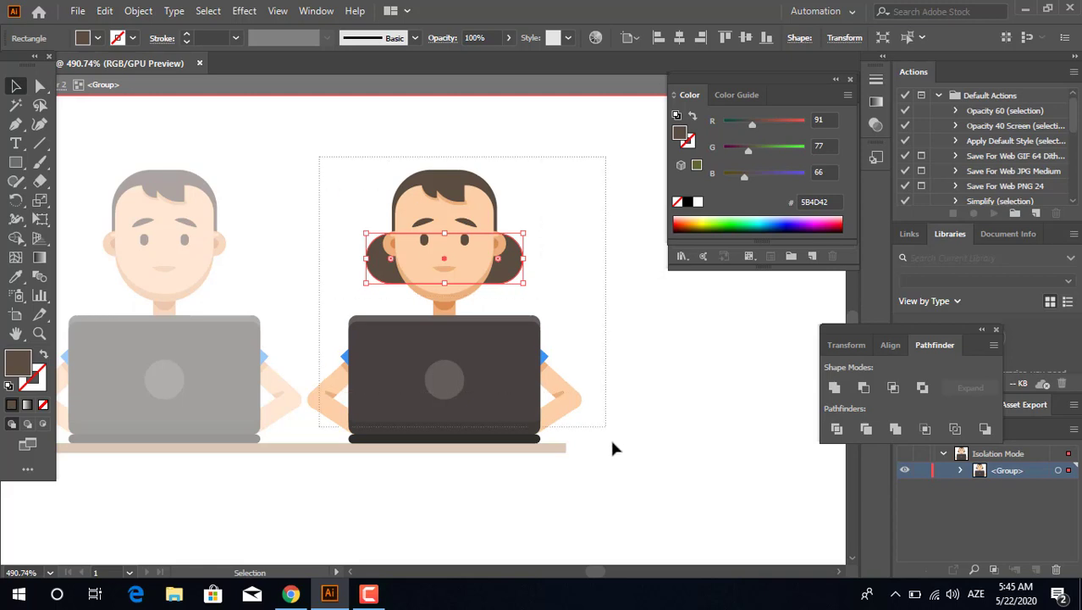
# Select all parts of the isolated character and set their alignment relative to the selection.
pyautogui.hotkey('ctrl', 'a')
pyautogui.click(625, 39)
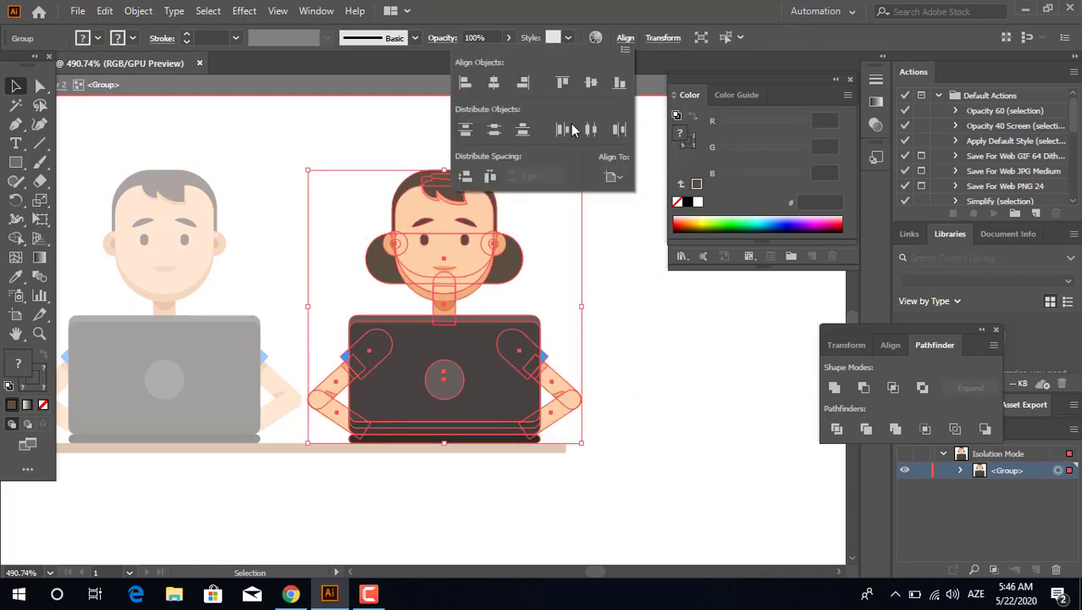
pyautogui.click(614, 180)
pyautogui.click(618, 222)
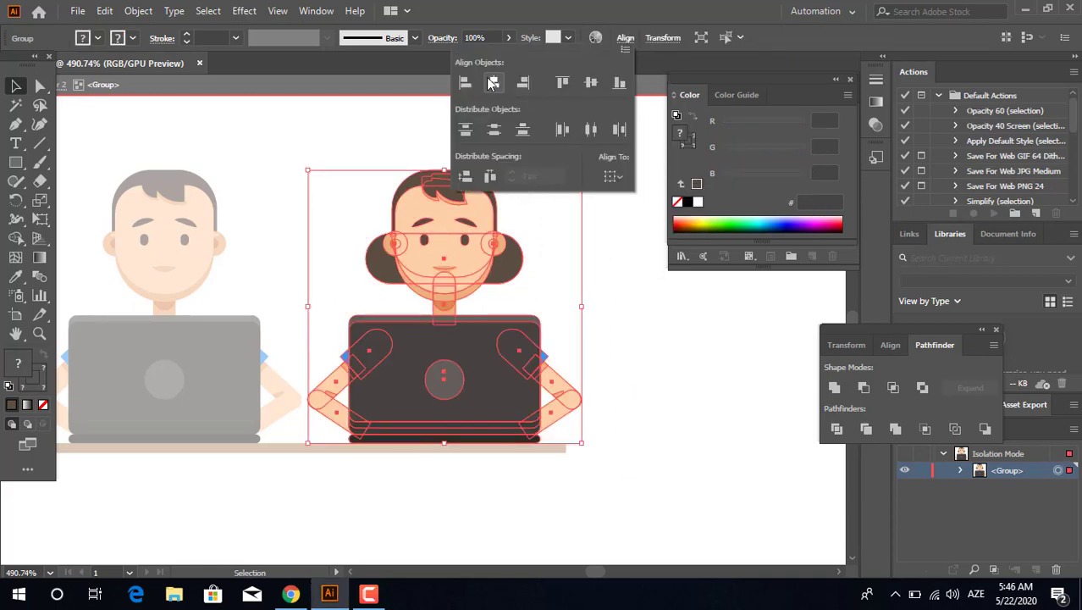
pyautogui.click(612, 295)
pyautogui.click(589, 258)
# Place a wider copy of the rounded hair shape below the first, and unite both with the back hair shape.
pyautogui.moveTo(517, 262)
pyautogui.mouseDown()
pyautogui.moveTo(521, 314)
pyautogui.moveTo(536, 308)
pyautogui.moveTo(526, 254)
pyautogui.moveTo(517, 258)
pyautogui.mouseUp()
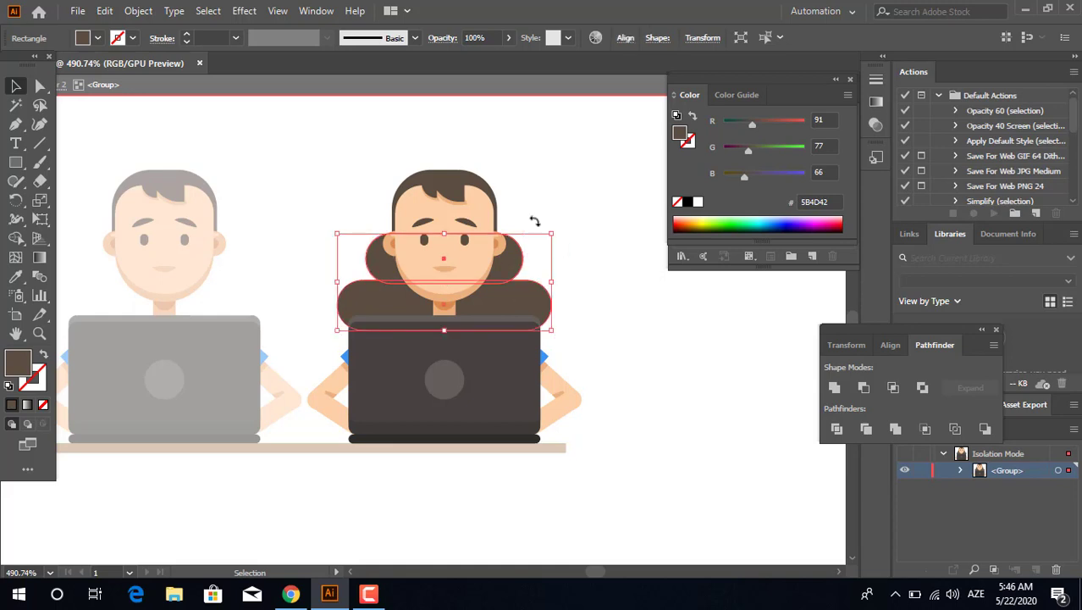
pyautogui.keyDown('shift'); pyautogui.click(494, 190); pyautogui.keyUp('shift')
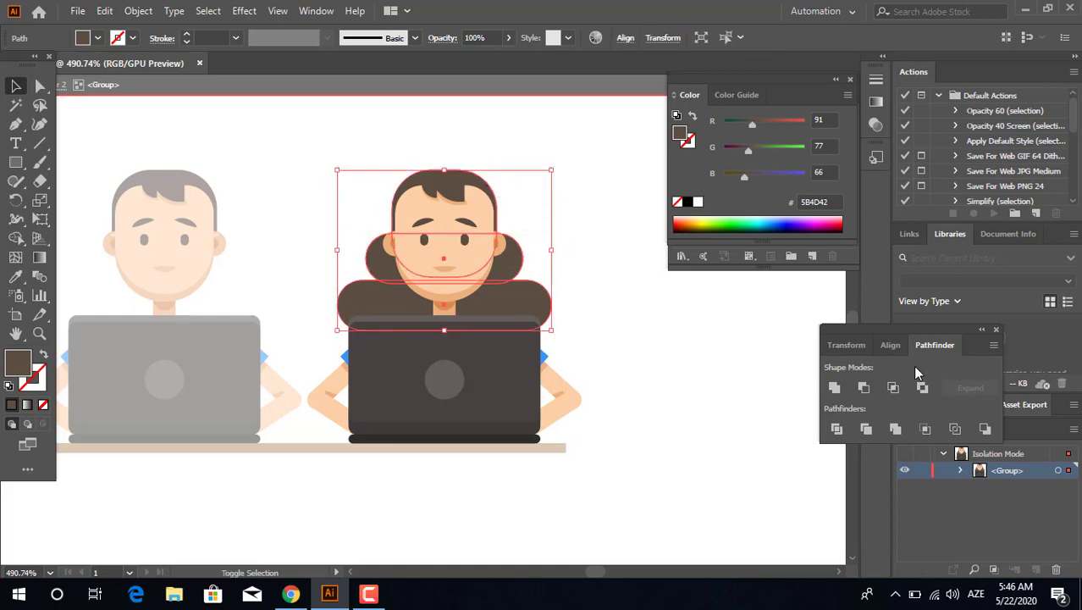
pyautogui.click(834, 387)
pyautogui.scroll(2, 447, 249)
# Round the two inward corners where the upper and lower hair lobes meet on each side.
pyautogui.click(39, 86)
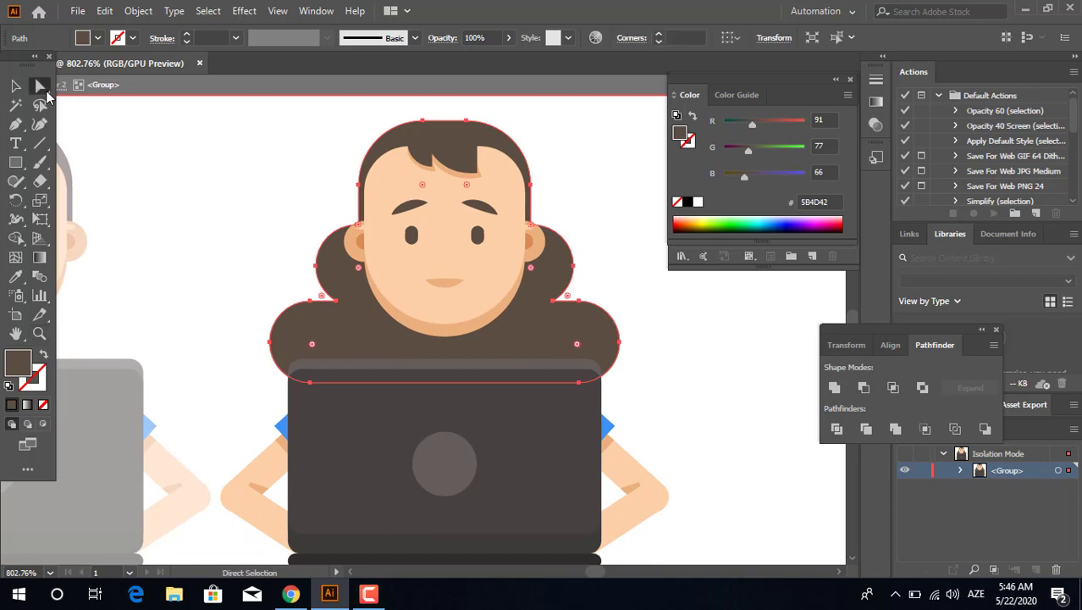
pyautogui.moveTo(344, 312); pyautogui.dragTo(346, 310)
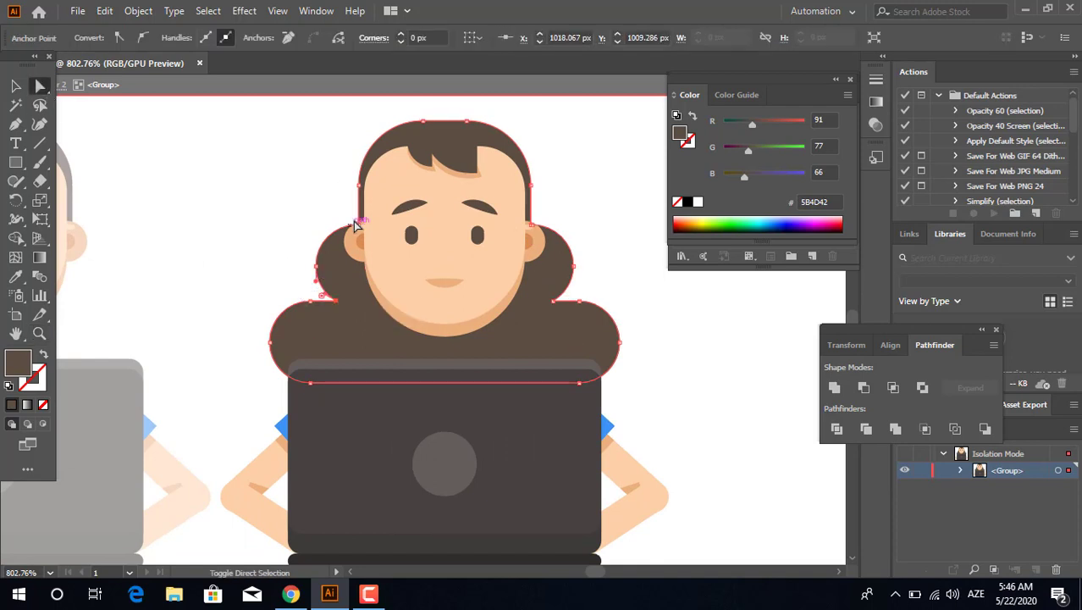
pyautogui.click(530, 226)
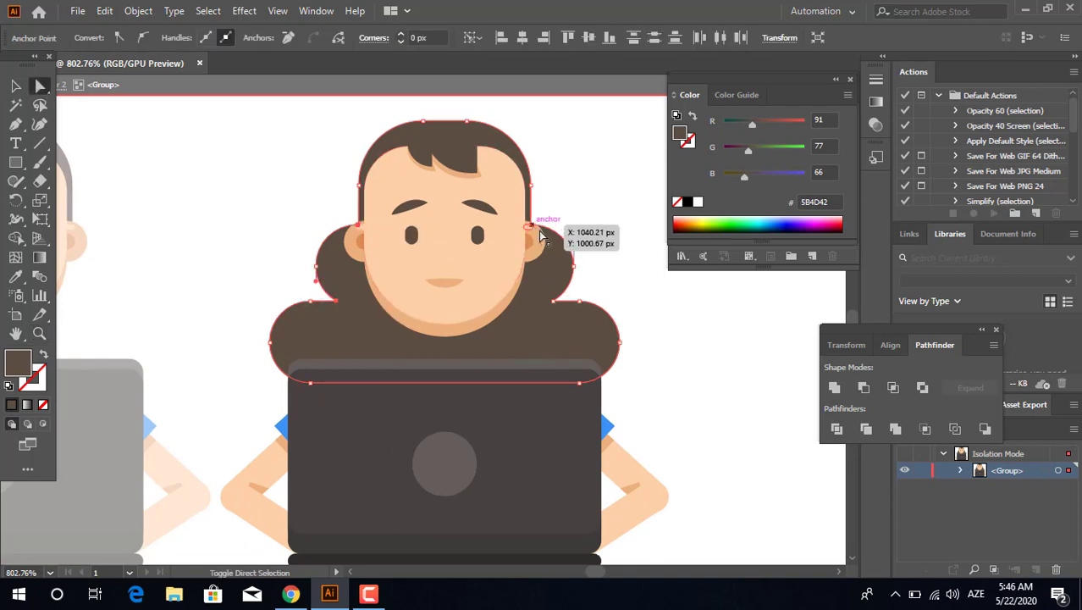
pyautogui.click(558, 308)
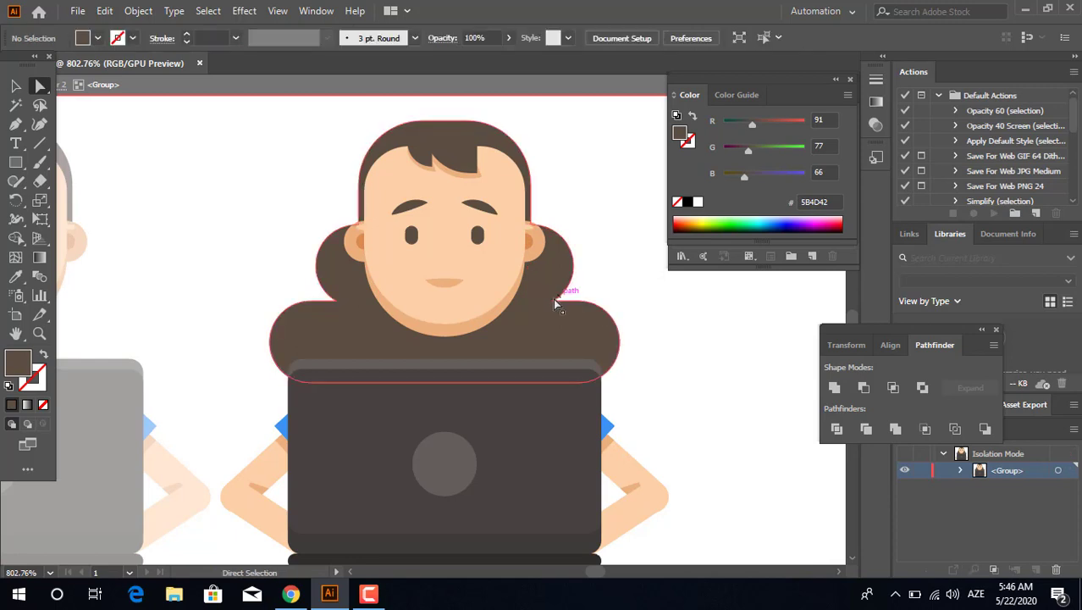
pyautogui.click(553, 301)
pyautogui.keyDown('shift'); pyautogui.click(337, 302); pyautogui.keyUp('shift')
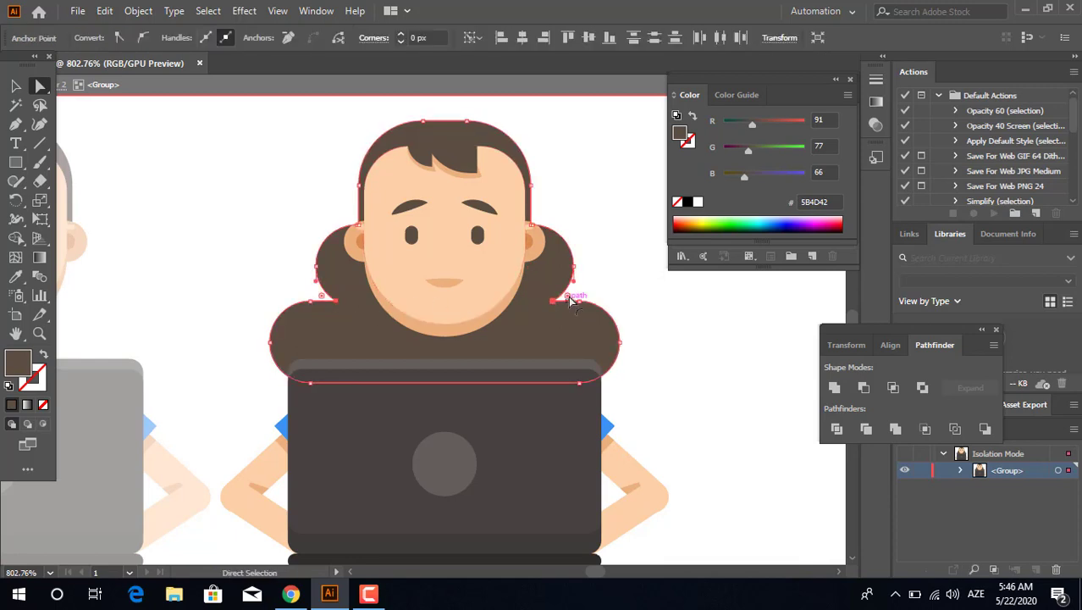
pyautogui.moveTo(569, 299); pyautogui.dragTo(726, 318)
pyautogui.click(725, 318)
# Send the united hair shape behind the neck and exit isolation mode.
pyautogui.press('z')
pyautogui.moveTo(595, 335); pyautogui.dragTo(442, 338)
pyautogui.moveTo(540, 314)
pyautogui.mouseDown()
pyautogui.moveTo(449, 302)
pyautogui.moveTo(537, 298)
pyautogui.mouseUp()
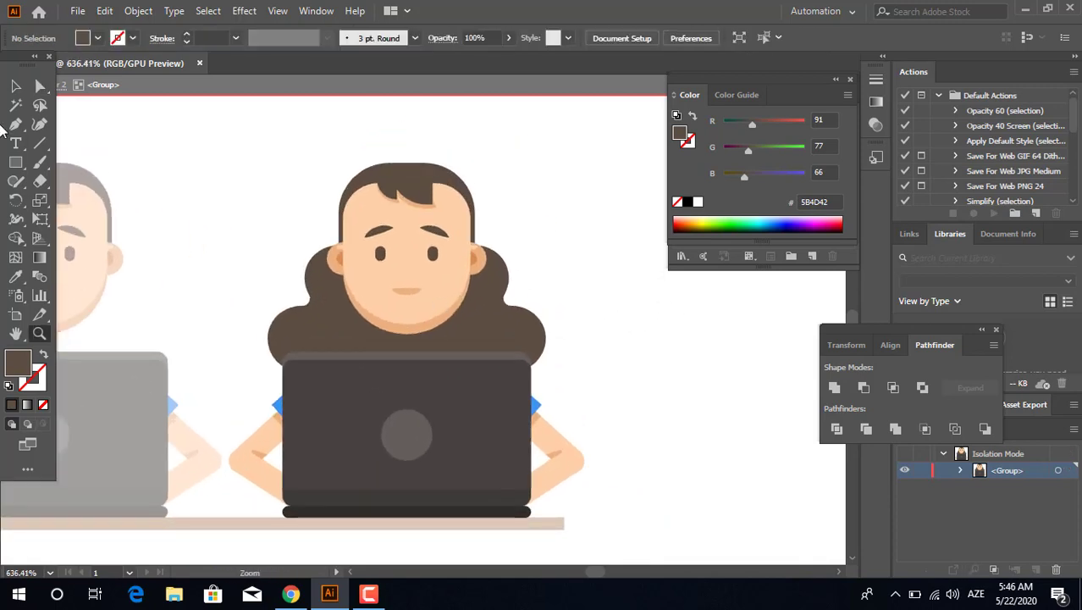
pyautogui.keyDown('ctrl'); pyautogui.click(514, 320); pyautogui.keyUp('ctrl')
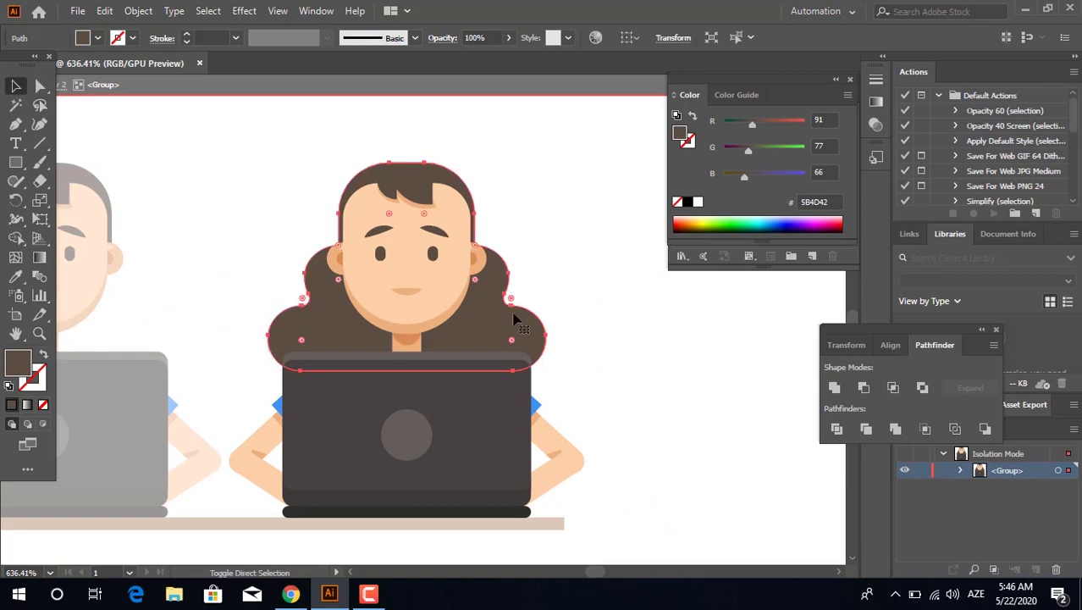
pyautogui.doubleClick(566, 306)
# Isolate the copied character's group and expand the appearance of the mouth stroke into a filled shape.
pyautogui.press('z')
pyautogui.moveTo(434, 299); pyautogui.dragTo(340, 291)
pyautogui.moveTo(341, 291); pyautogui.dragTo(440, 401)
pyautogui.click(16, 88)
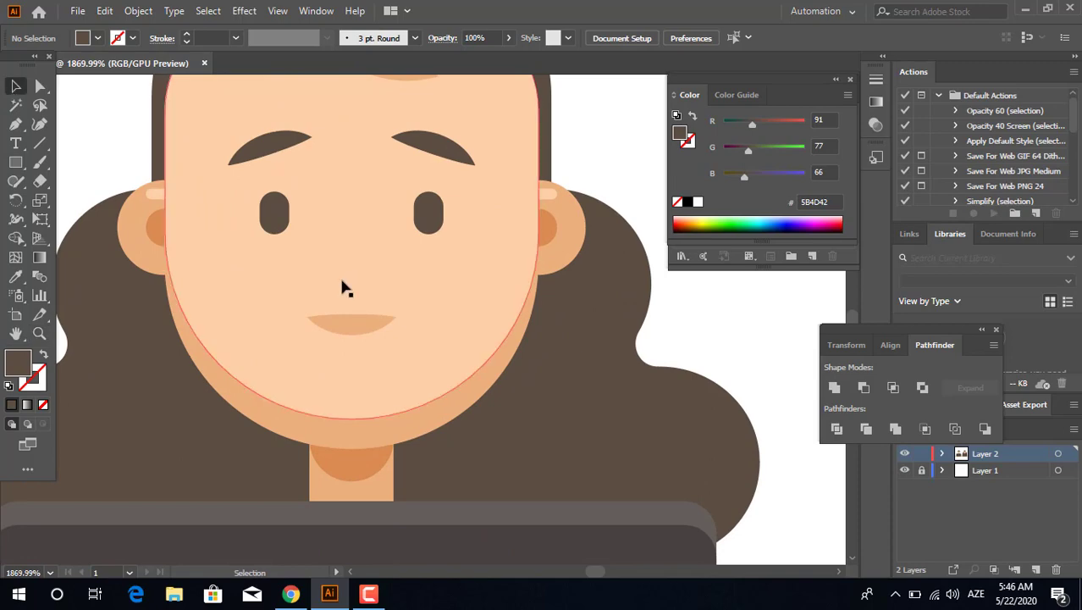
pyautogui.doubleClick(372, 324)
pyautogui.click(375, 324)
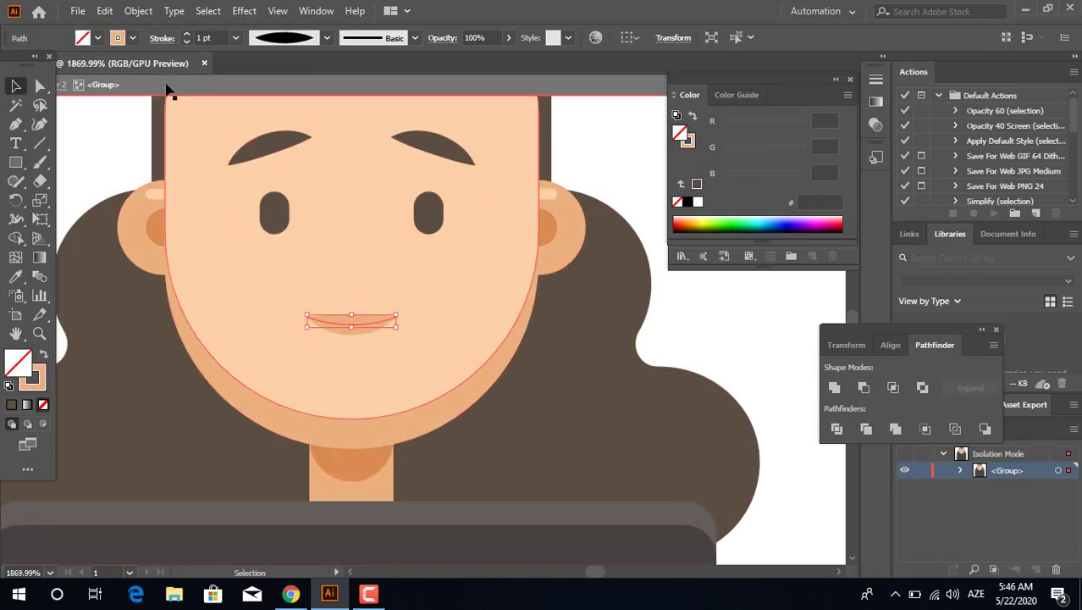
pyautogui.click(138, 11)
pyautogui.click(226, 210)
pyautogui.click(138, 11)
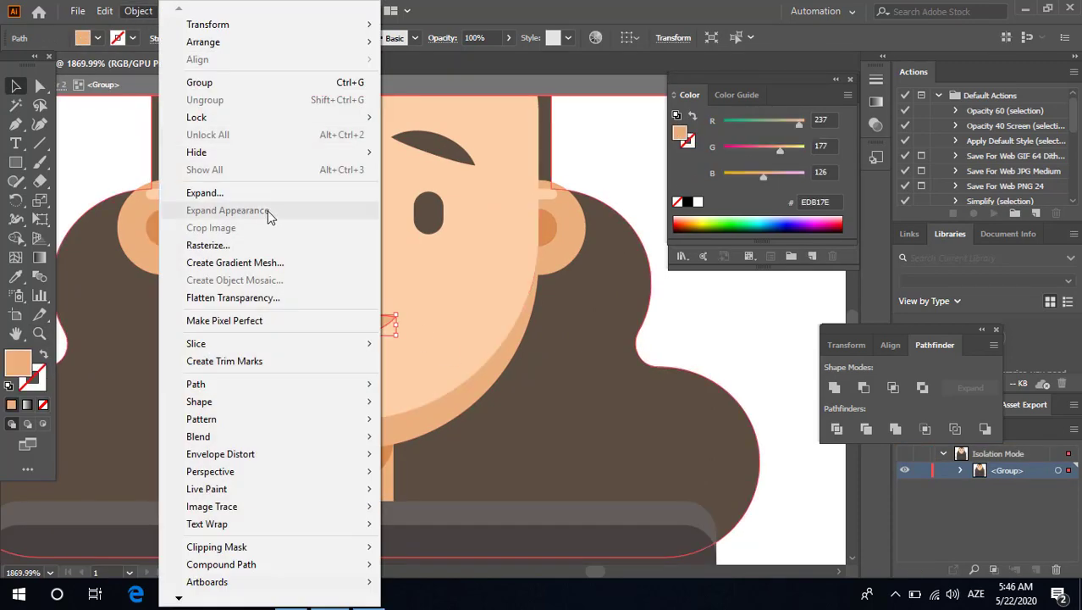
pyautogui.press('Escape')
# Fill the mouth with lipstick red FF5B45 and deselect it.
pyautogui.doubleClick(18, 362)
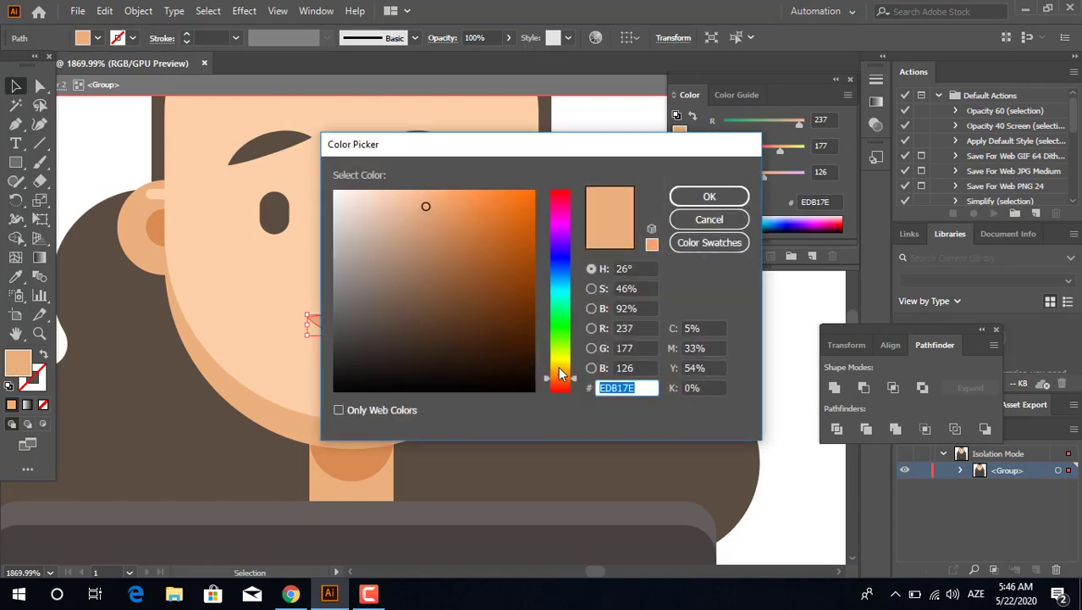
pyautogui.moveTo(561, 375); pyautogui.dragTo(561, 387)
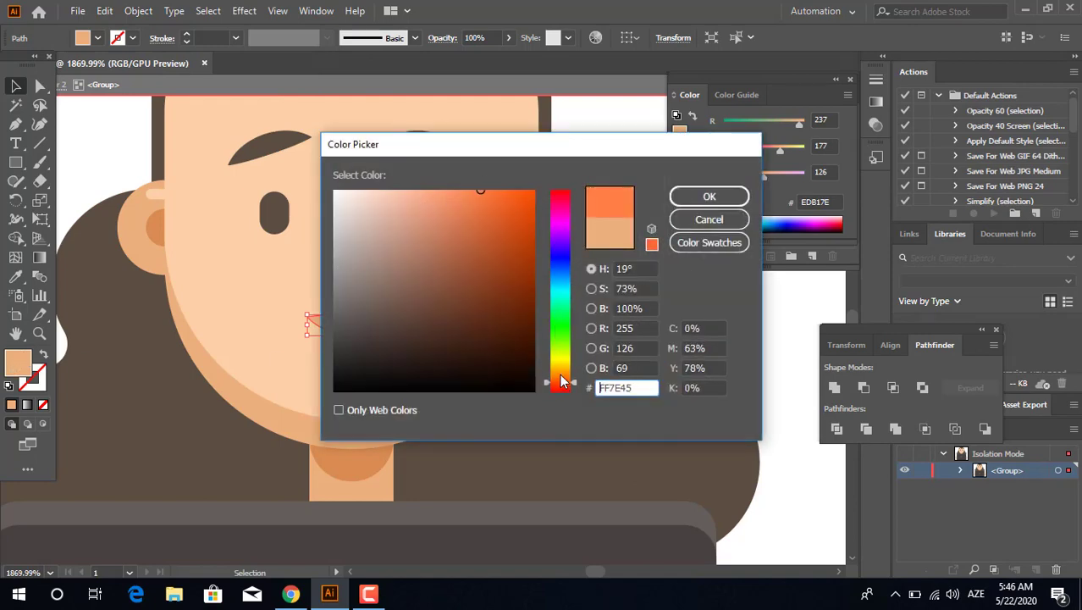
pyautogui.moveTo(560, 381); pyautogui.dragTo(563, 388)
pyautogui.click(693, 193)
pyautogui.press('z')
pyautogui.moveTo(488, 257); pyautogui.dragTo(215, 294)
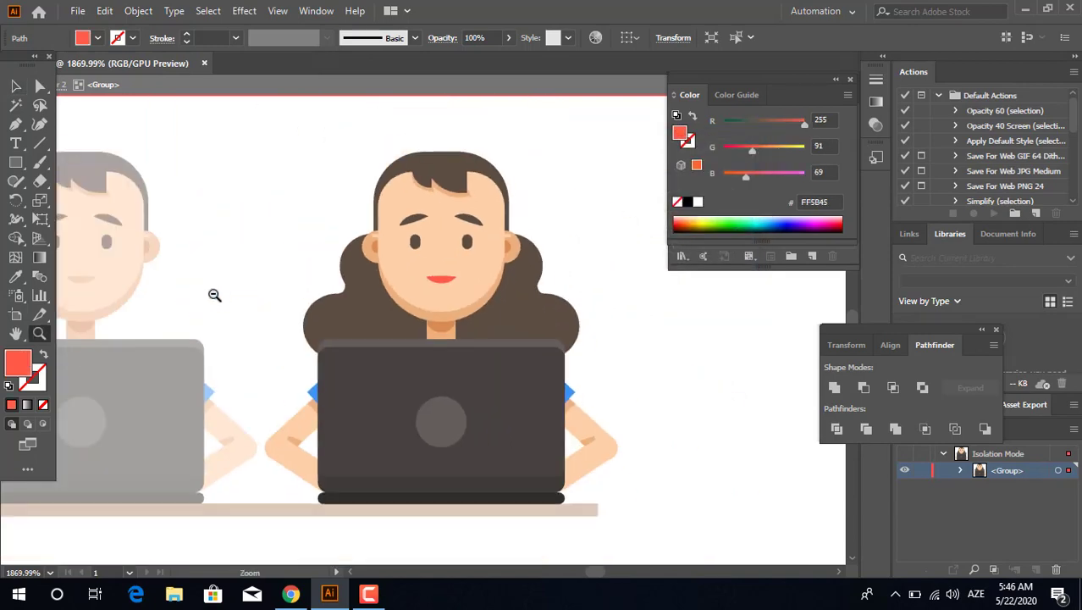
pyautogui.click(16, 86)
pyautogui.click(619, 269)
# Delete the man's fringe and its shadow from the copied character's forehead.
pyautogui.press('z')
pyautogui.moveTo(569, 242); pyautogui.dragTo(640, 241)
pyautogui.moveTo(437, 243); pyautogui.dragTo(519, 251)
pyautogui.moveTo(523, 210); pyautogui.dragTo(477, 204)
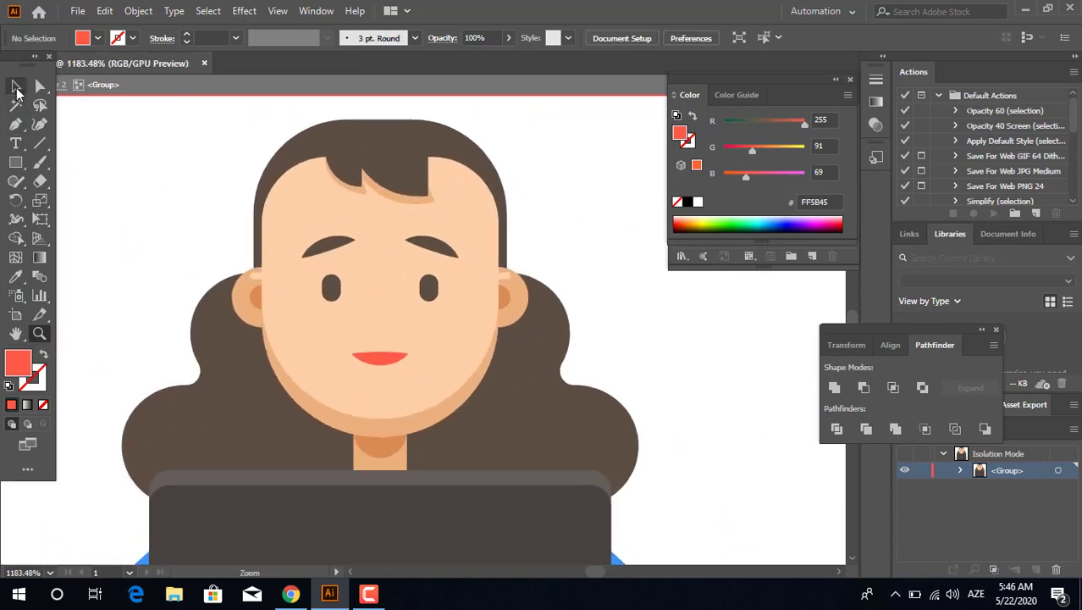
pyautogui.click(392, 186)
pyautogui.press('Delete')
pyautogui.scroll(2, 450, 169)
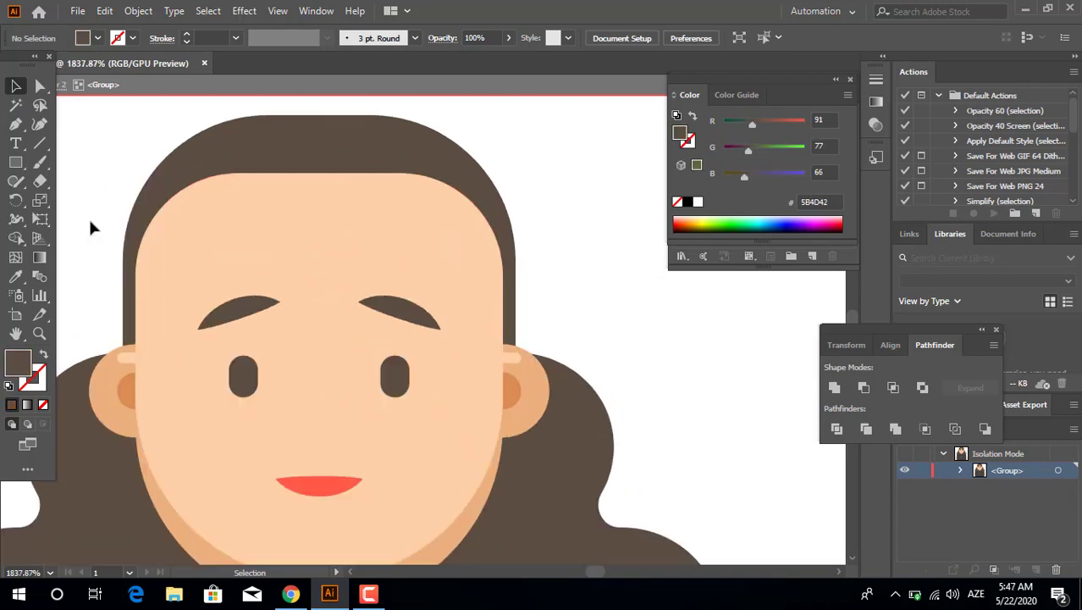
# Draw a 5B4D42 brown rectangle over the right half of the forehead down to the ear, and round its lower inner corner fully.
pyautogui.click(17, 161)
pyautogui.moveTo(319, 156)
pyautogui.mouseDown()
pyautogui.moveTo(503, 355)
pyautogui.moveTo(503, 346)
pyautogui.mouseUp()
pyautogui.press('a')
pyautogui.moveTo(328, 337); pyautogui.dragTo(760, 287)
pyautogui.press('z')
pyautogui.moveTo(535, 295); pyautogui.dragTo(345, 298)
pyautogui.moveTo(561, 284); pyautogui.dragTo(677, 320)
# Round the upper outer corner of the new fringe shape to follow the head's curve.
pyautogui.click(40, 85)
pyautogui.click(493, 191)
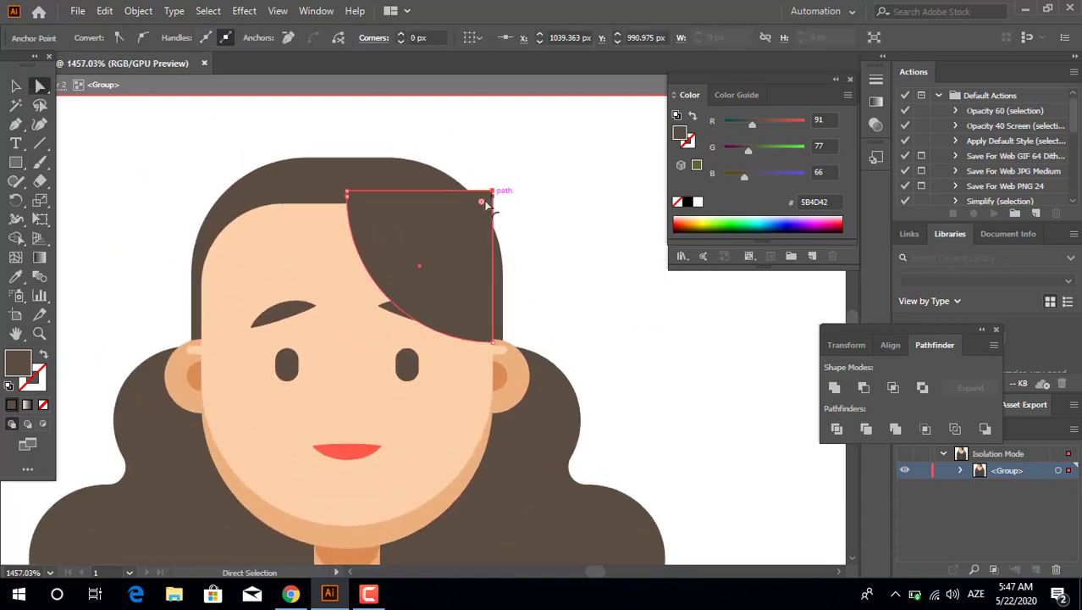
pyautogui.moveTo(483, 204); pyautogui.dragTo(302, 258)
# Duplicate the fringe shape onto the left half of the forehead and reflect it so both halves meet at the centre parting.
pyautogui.click(15, 85)
pyautogui.click(652, 286)
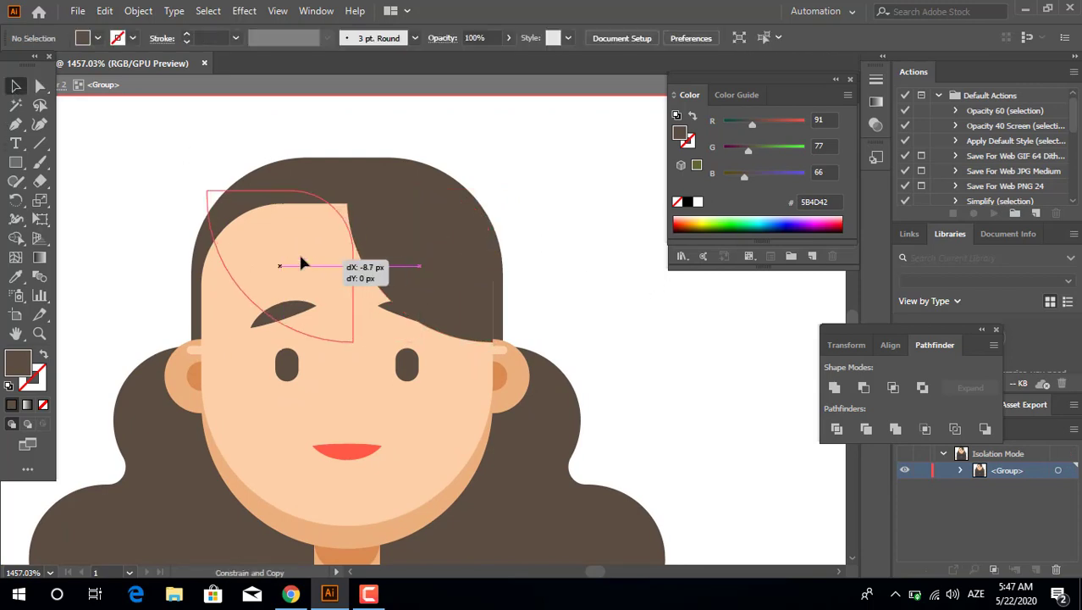
pyautogui.rightClick(303, 259)
pyautogui.moveTo(430, 483)
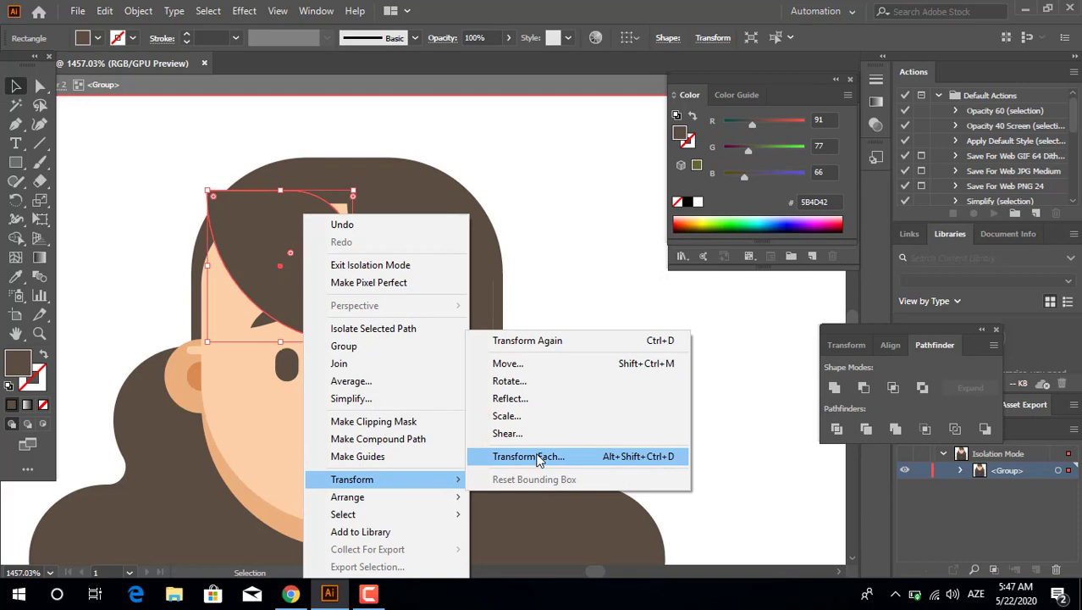
pyautogui.click(552, 410)
pyautogui.click(542, 397)
pyautogui.moveTo(309, 261); pyautogui.dragTo(296, 266)
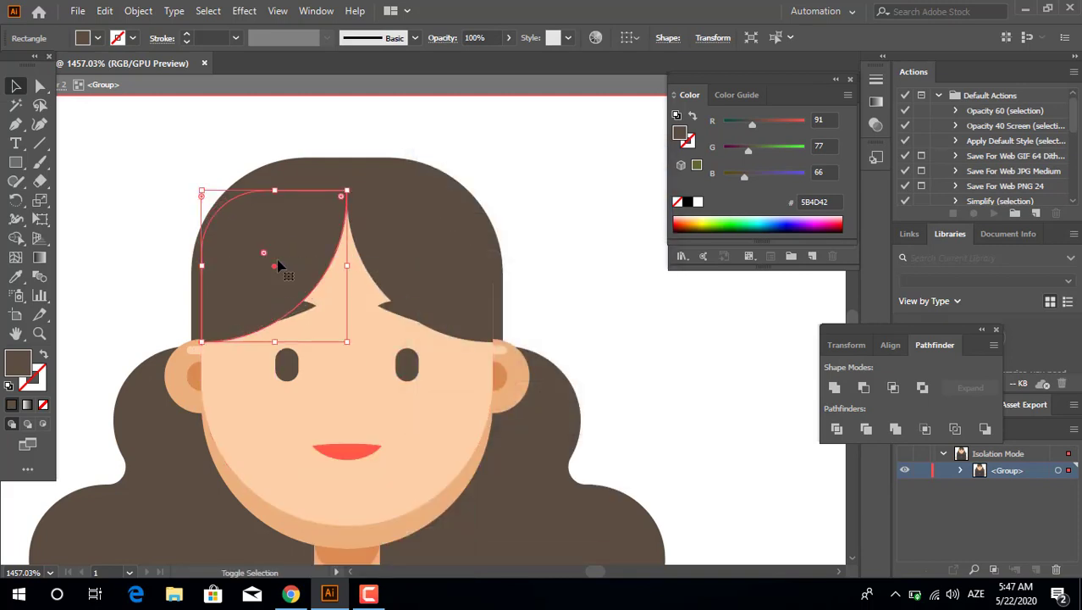
pyautogui.click(541, 252)
# Isolate the woman's right-hand arm and fill its blue sleeve with pink F24084.
pyautogui.press('z')
pyautogui.moveTo(541, 252); pyautogui.dragTo(312, 207)
pyautogui.click(15, 85)
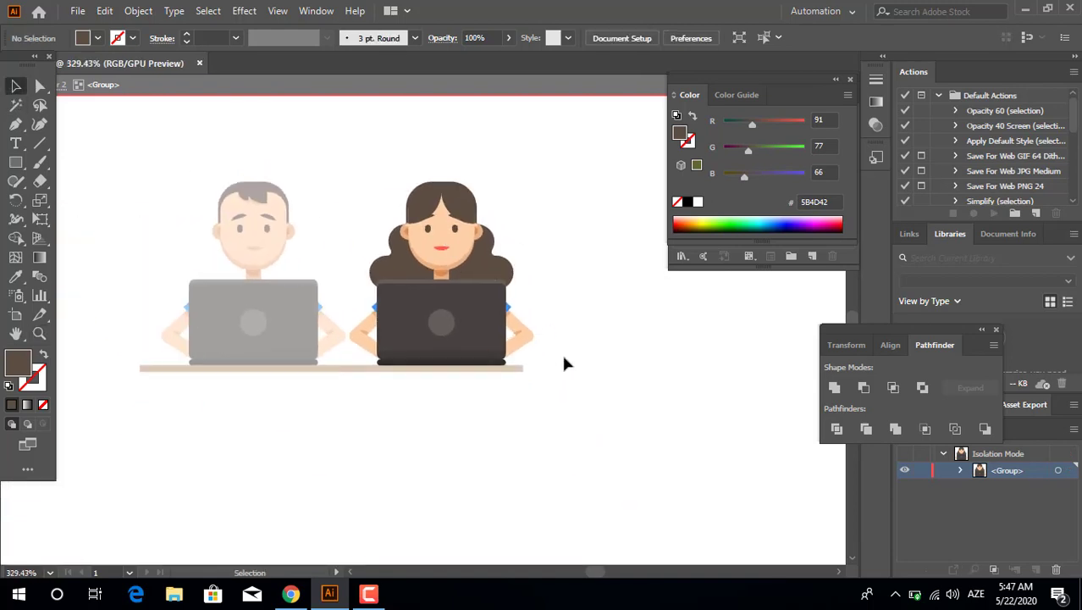
pyautogui.doubleClick(506, 298)
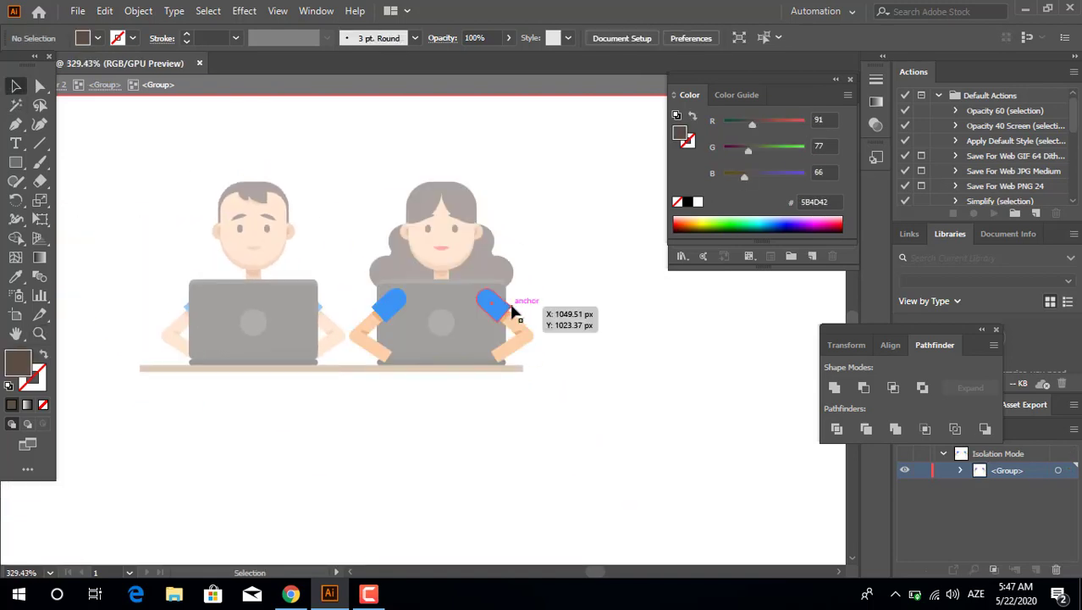
pyautogui.click(508, 301)
pyautogui.doubleClick(494, 303)
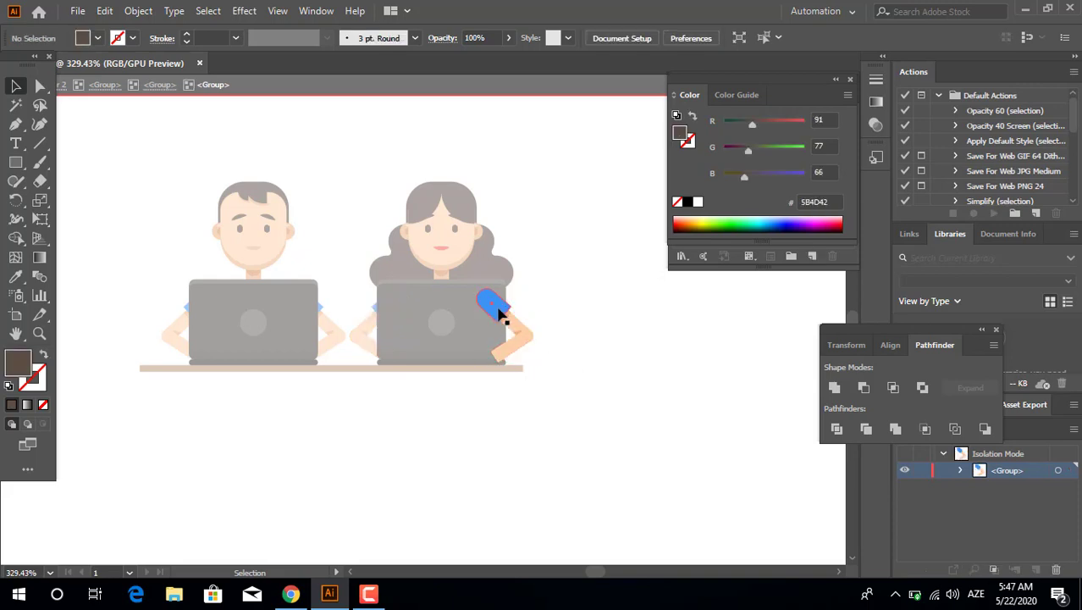
pyautogui.doubleClick(19, 361)
pyautogui.moveTo(560, 273); pyautogui.dragTo(553, 201)
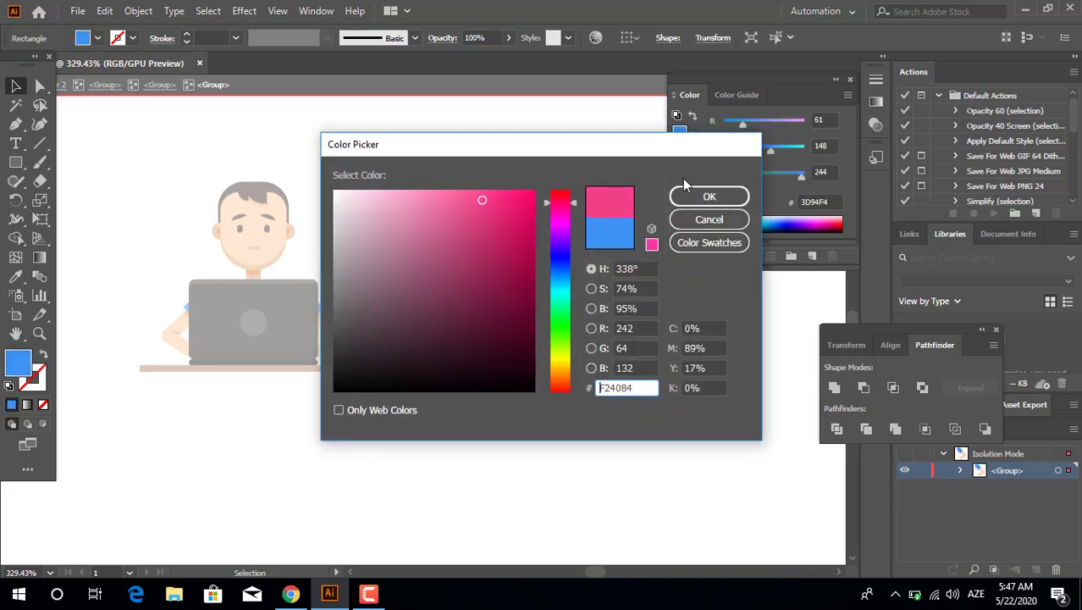
pyautogui.click(709, 197)
# Isolate the woman's other arm, match its blue sleeve to the pink one with the Eyedropper, and exit isolation mode.
pyautogui.doubleClick(370, 300)
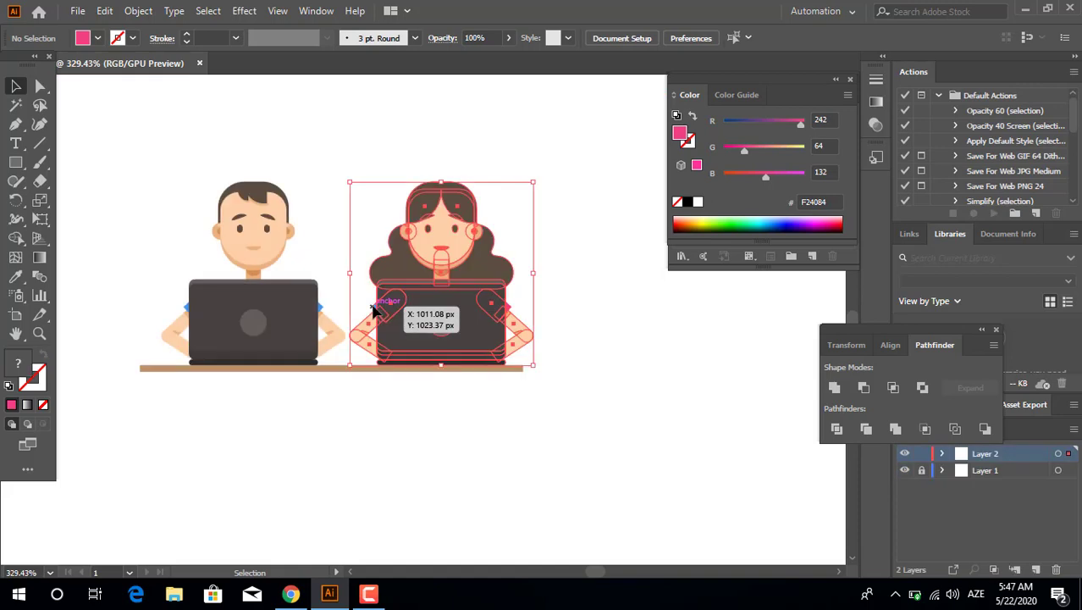
pyautogui.doubleClick(370, 315)
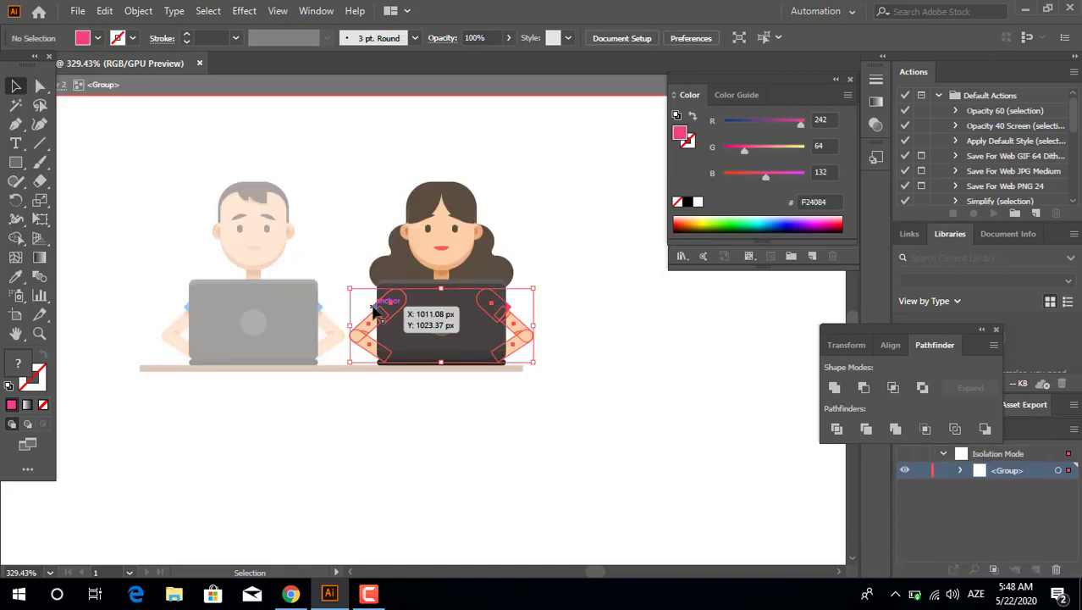
pyautogui.doubleClick(369, 313)
pyautogui.click(369, 328)
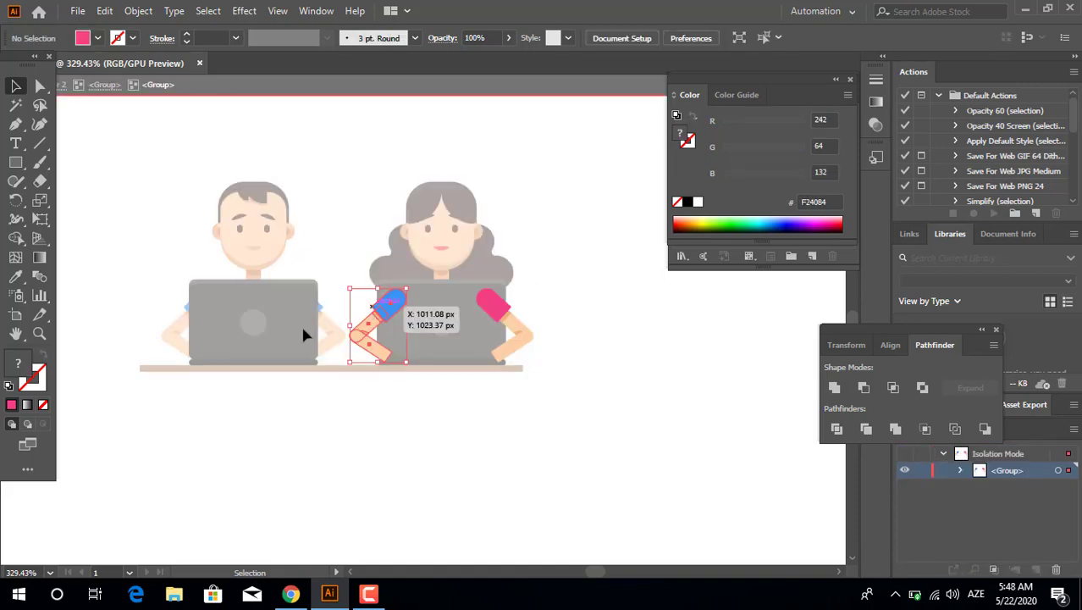
pyautogui.doubleClick(393, 304)
pyautogui.click(392, 304)
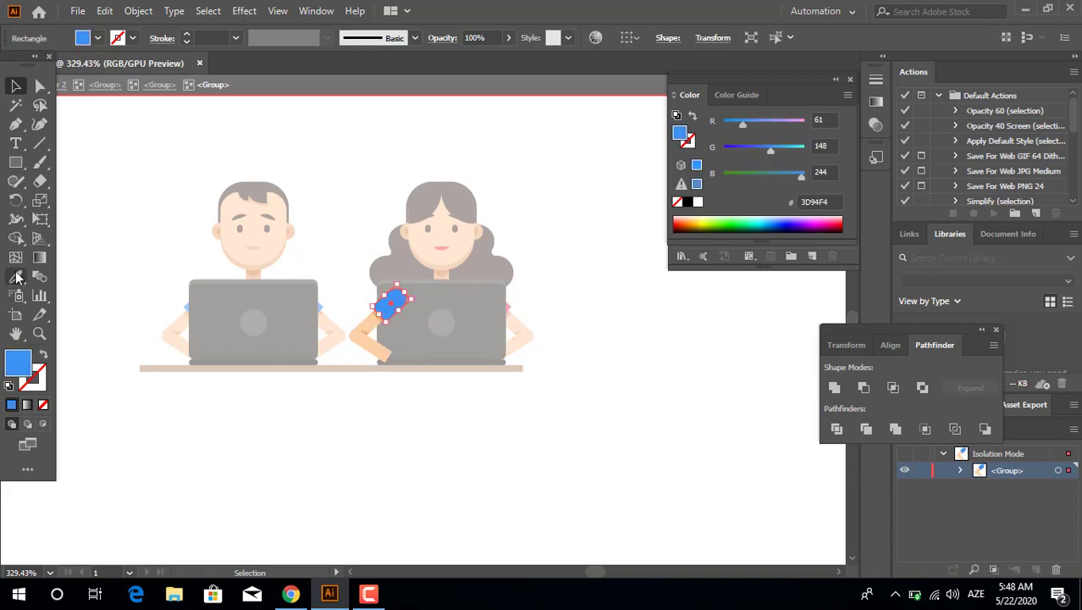
pyautogui.click(16, 276)
pyautogui.click(510, 307)
pyautogui.click(16, 85)
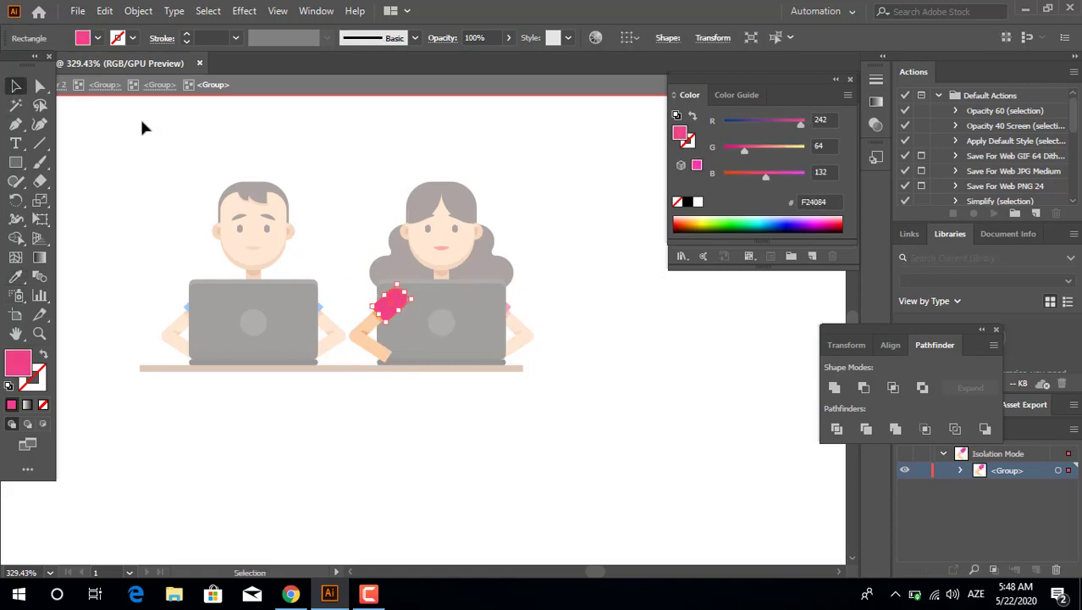
pyautogui.doubleClick(616, 299)
pyautogui.moveTo(528, 310); pyautogui.dragTo(571, 345)
pyautogui.press('z')
pyautogui.moveTo(446, 302); pyautogui.dragTo(508, 322)
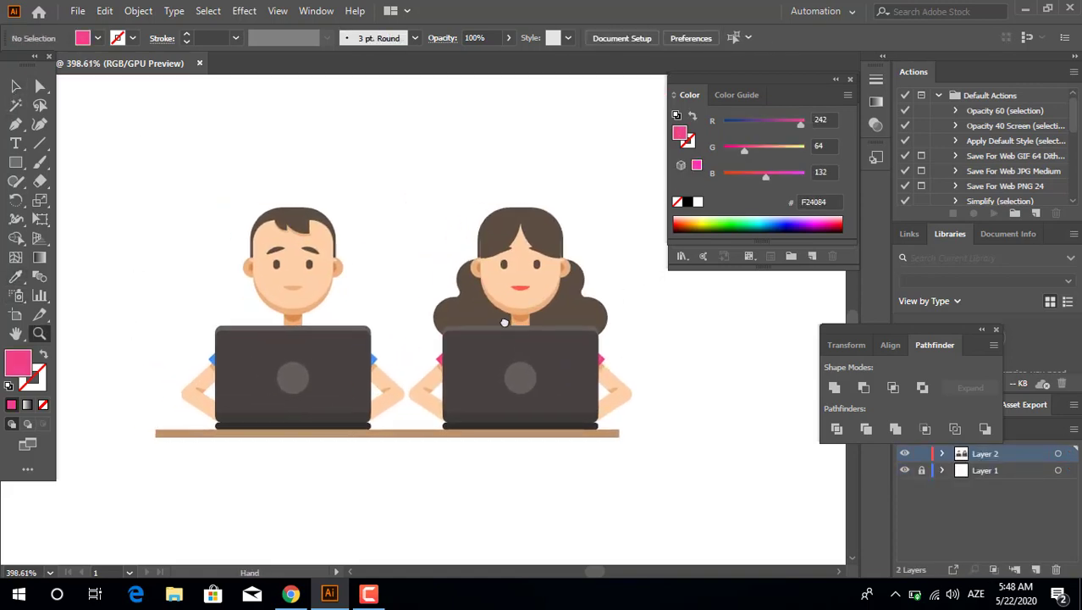
# Stretch the brown desk rectangle's right end outward so it reaches well past the woman's elbow.
pyautogui.click(18, 108)
pyautogui.click(16, 86)
pyautogui.click(617, 435)
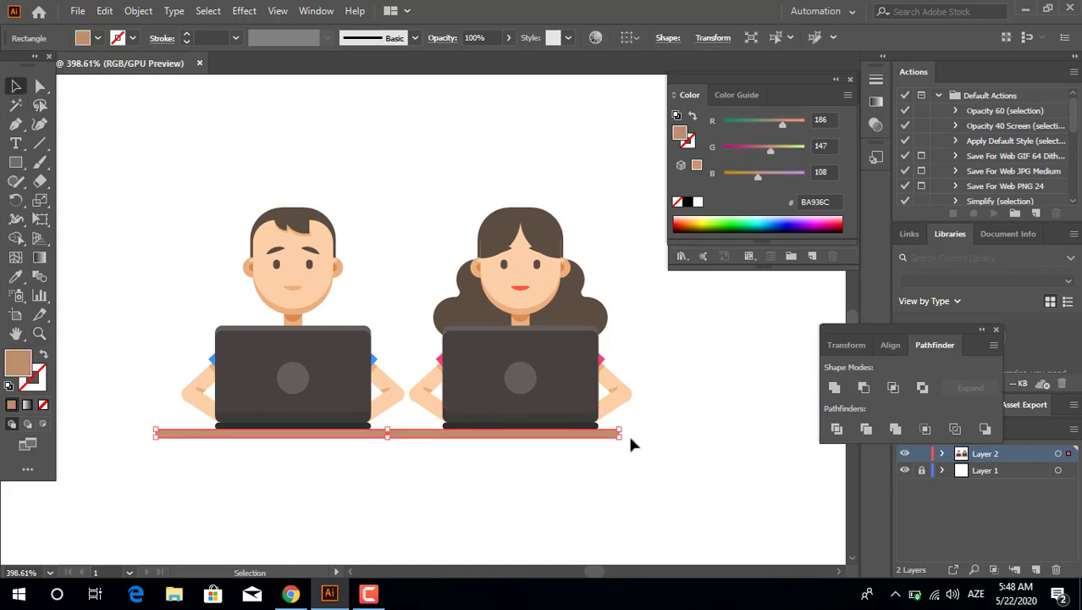
pyautogui.press('z')
pyautogui.moveTo(664, 440); pyautogui.dragTo(957, 508)
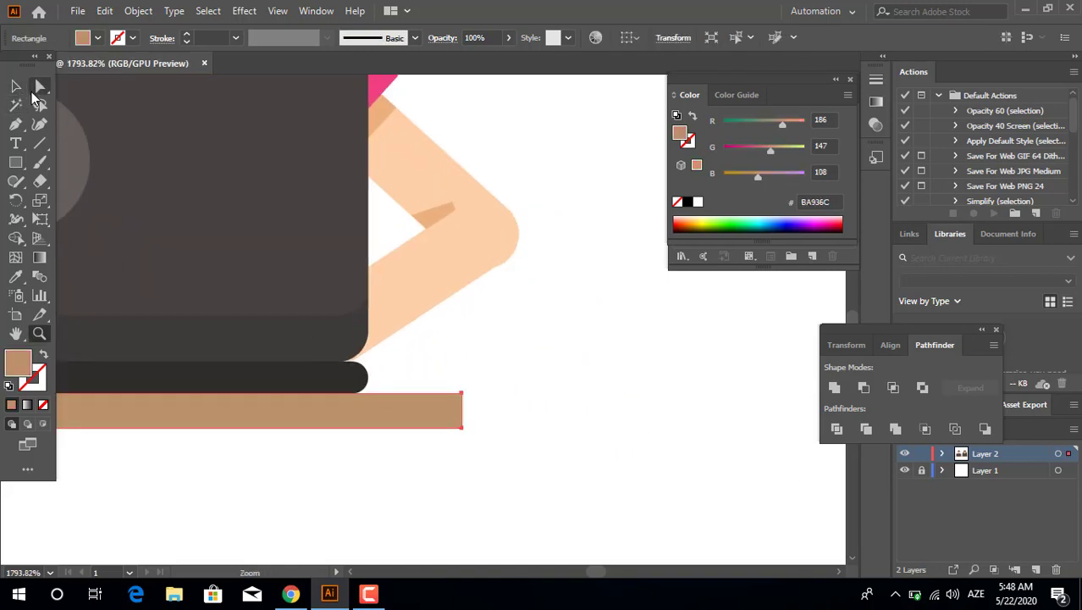
pyautogui.click(17, 87)
pyautogui.moveTo(464, 413); pyautogui.dragTo(785, 446)
# Move the woman and her laptop horizontally away from the man, leaving equal desk margins beside both characters.
pyautogui.hotkey('ctrl', '0')
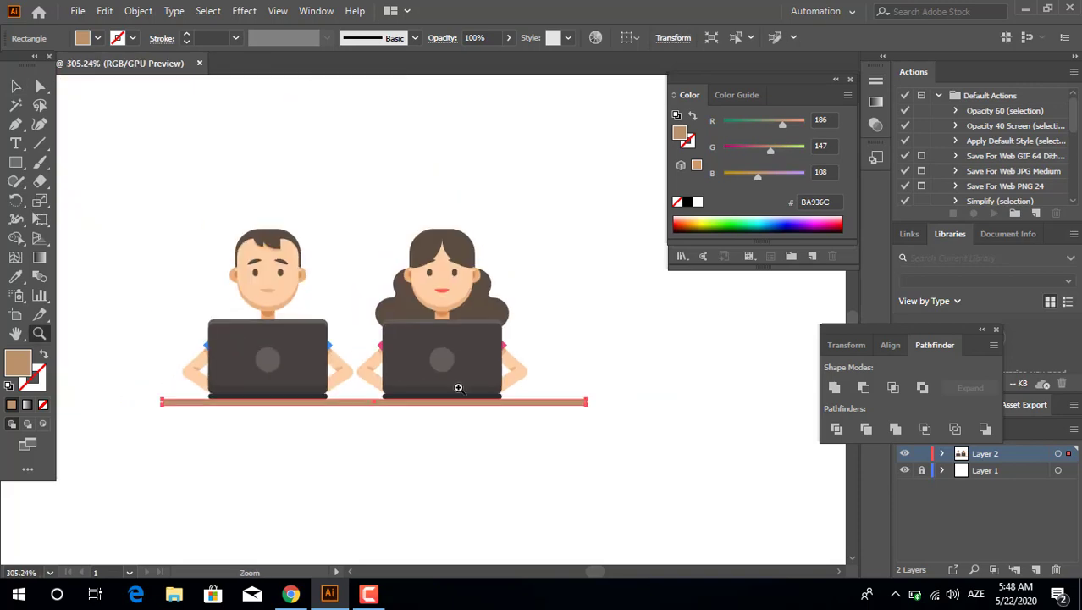
pyautogui.moveTo(508, 360); pyautogui.dragTo(543, 360)
pyautogui.click(668, 485)
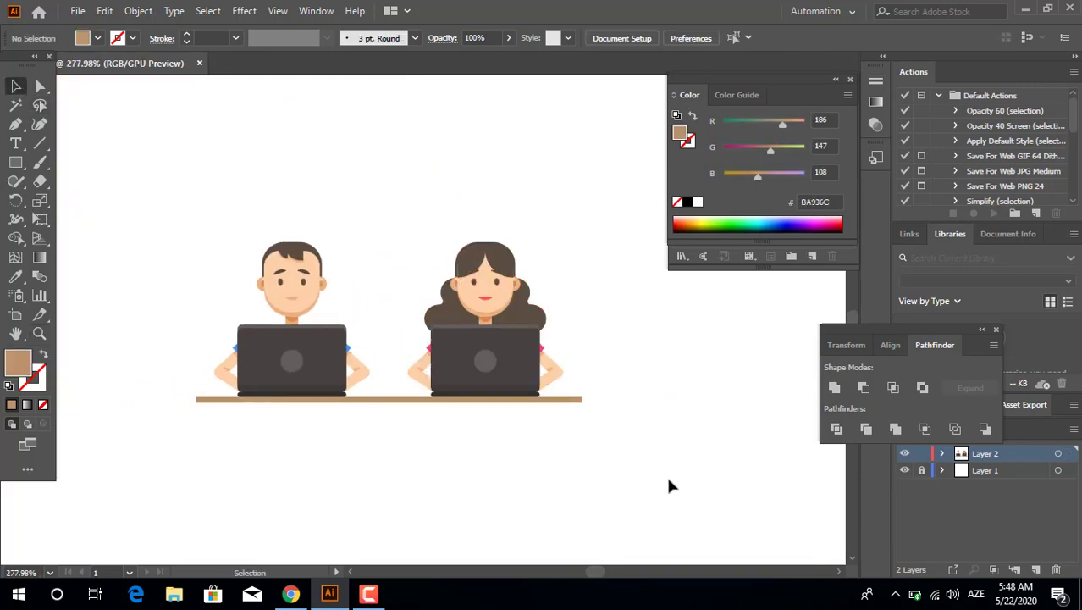
# Select both characters together with the desk, align them to the artboard's horizontal center, and deselect everything.
pyautogui.click(515, 362)
pyautogui.keyDown('shift'); pyautogui.click(292, 360); pyautogui.keyUp('shift')
pyautogui.rightClick(576, 375)
pyautogui.click(575, 214)
pyautogui.click(633, 266)
pyautogui.moveTo(660, 417); pyautogui.dragTo(212, 81)
pyautogui.doubleClick(625, 23)
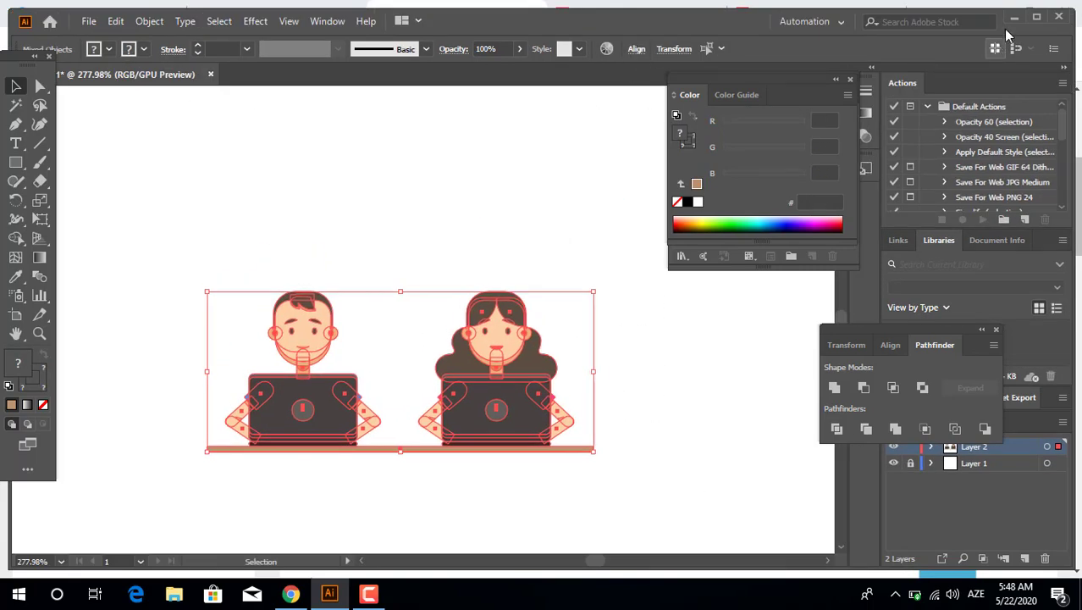
pyautogui.click(1035, 17)
pyautogui.click(628, 38)
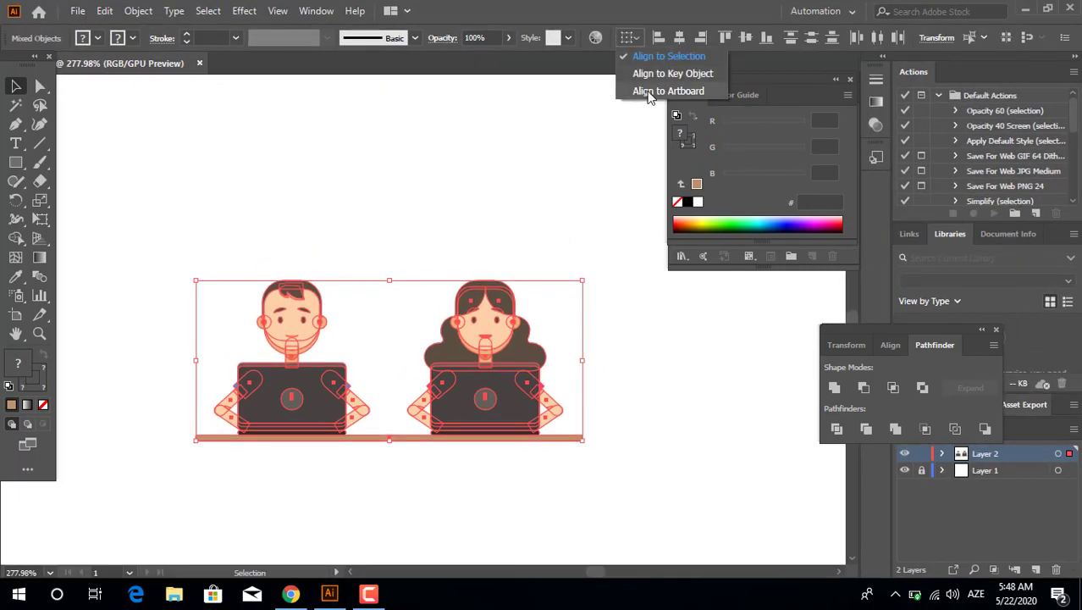
pyautogui.click(669, 89)
pyautogui.click(680, 38)
pyautogui.click(669, 382)
# Examine the two characters, their laptops and the desk at closer range to check the overall composition.
pyautogui.moveTo(514, 413); pyautogui.dragTo(594, 362)
pyautogui.press('z')
pyautogui.moveTo(525, 456); pyautogui.dragTo(669, 450)
pyautogui.moveTo(599, 397); pyautogui.dragTo(572, 385)
pyautogui.moveTo(561, 300); pyautogui.dragTo(554, 338)
pyautogui.moveTo(548, 267); pyautogui.dragTo(500, 221)
pyautogui.click(16, 86)
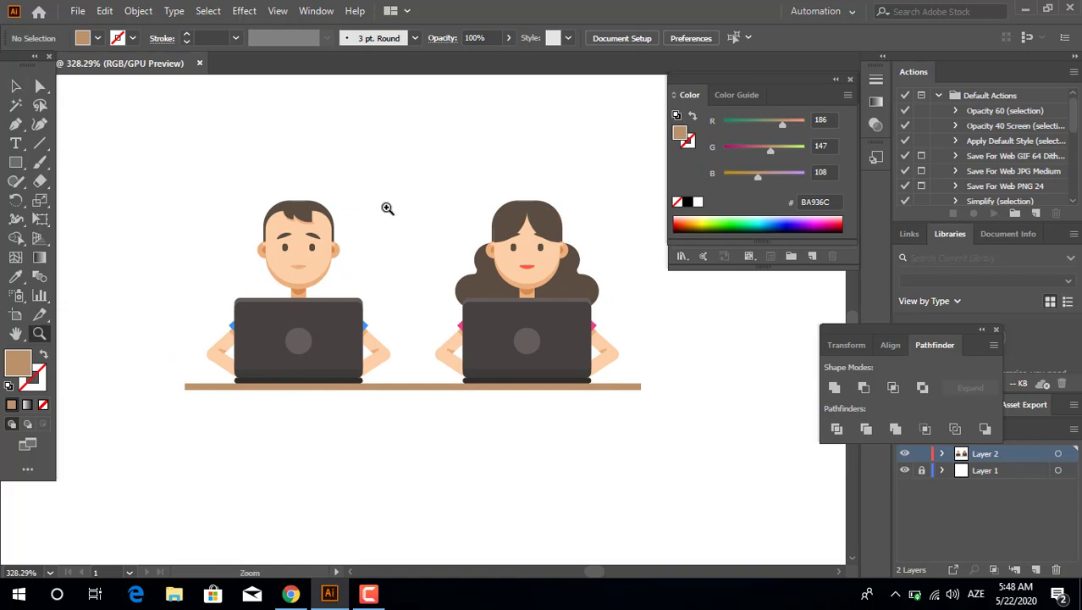
pyautogui.moveTo(387, 208); pyautogui.dragTo(460, 221)
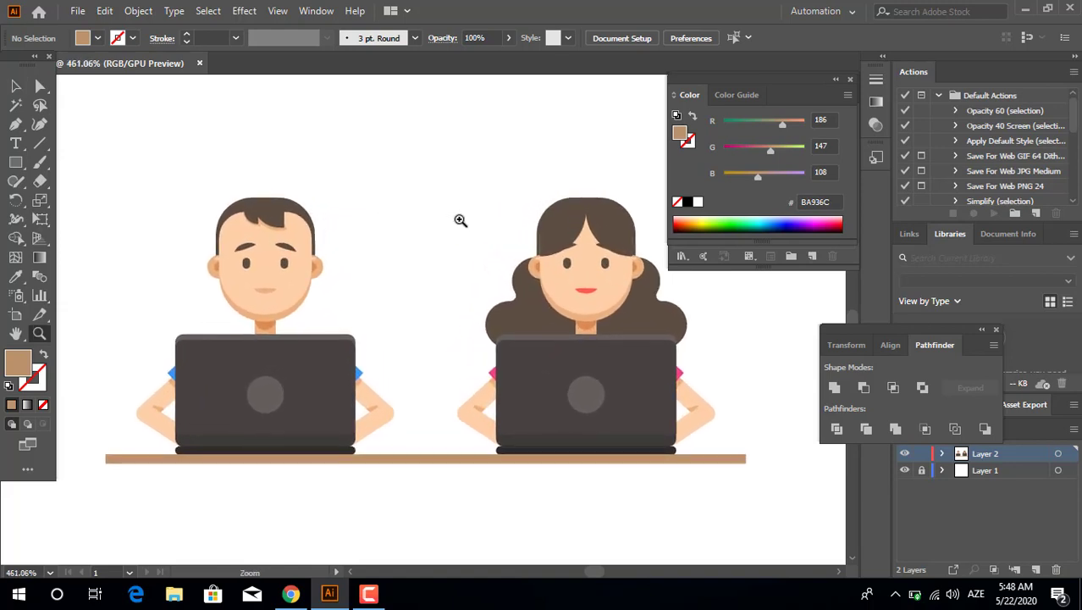